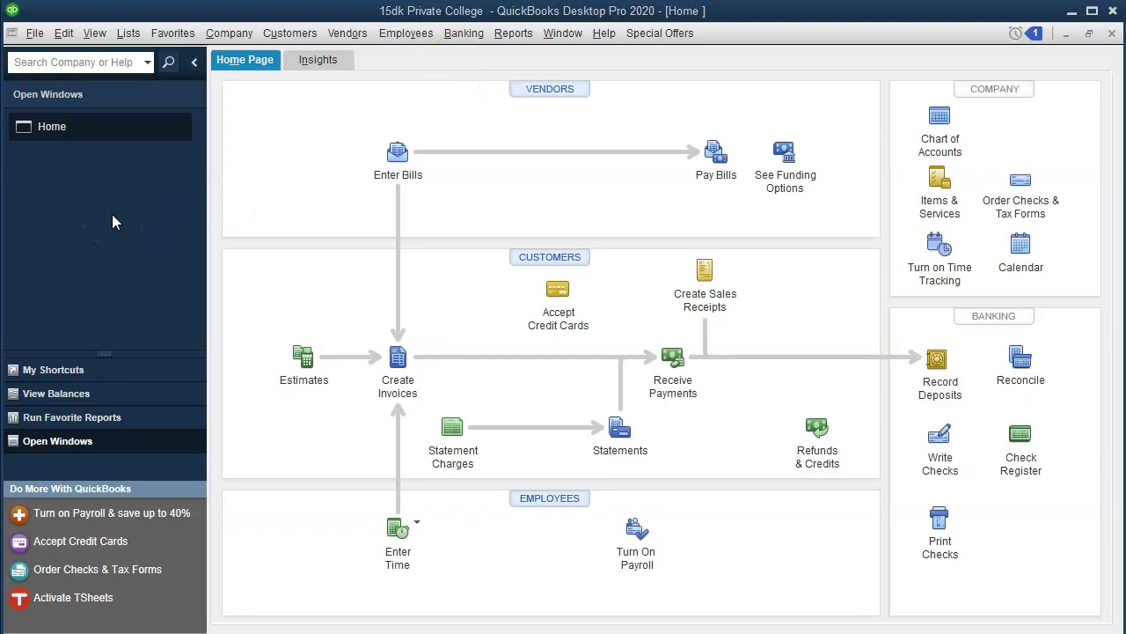
Show the list of open windows alongside the company home page.
click(94, 32)
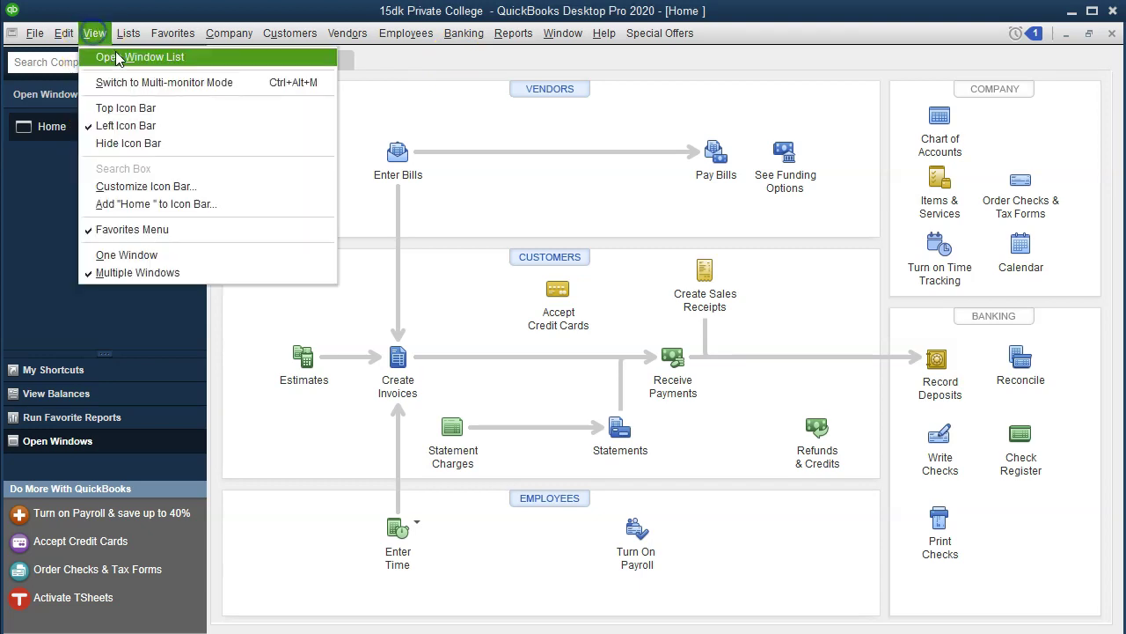
click(175, 58)
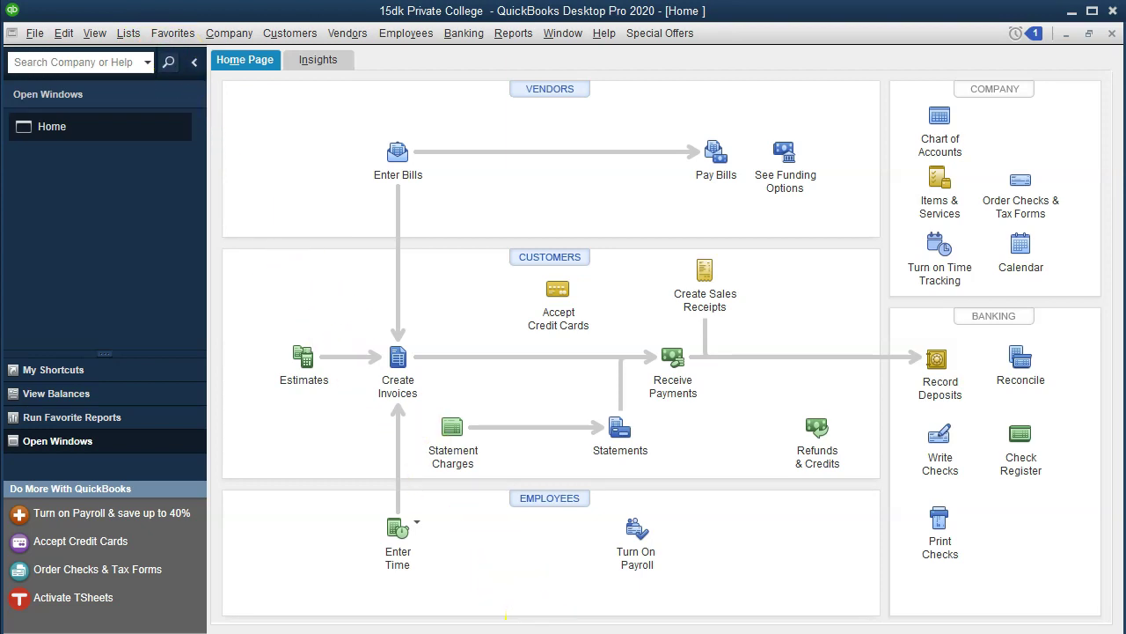
Switch to the Excel workbook and review the item 5 data on expenses and net assets released from donor restrictions.
key(alt+Tab)
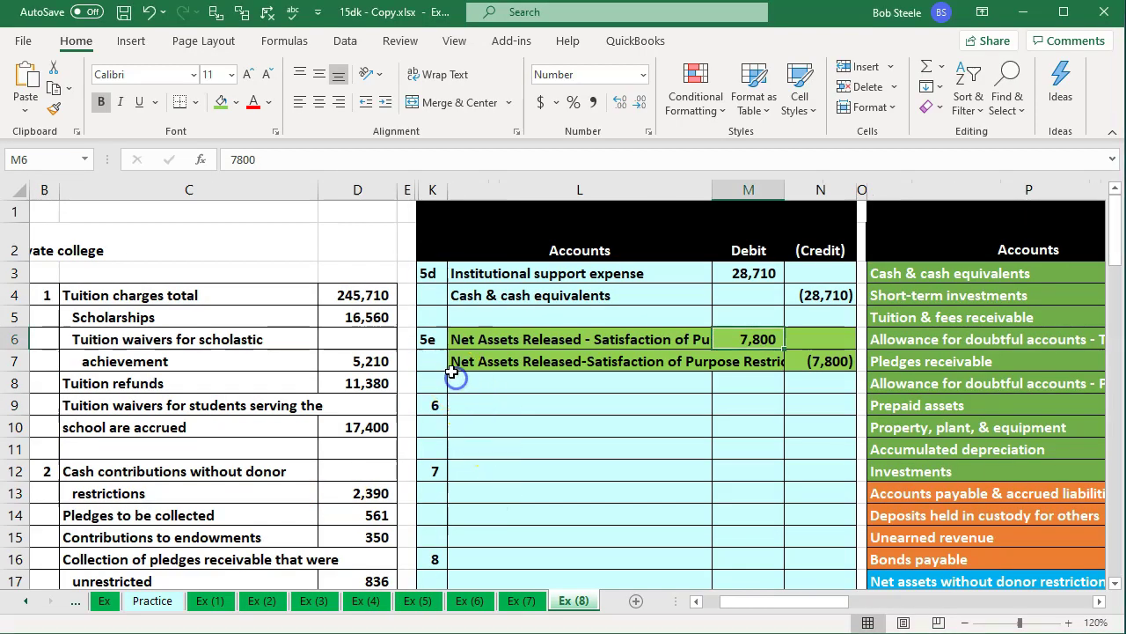
click(431, 341)
scroll(429, 357, down, 5)
scroll(427, 366, down, 8)
scroll(429, 366, up, 6)
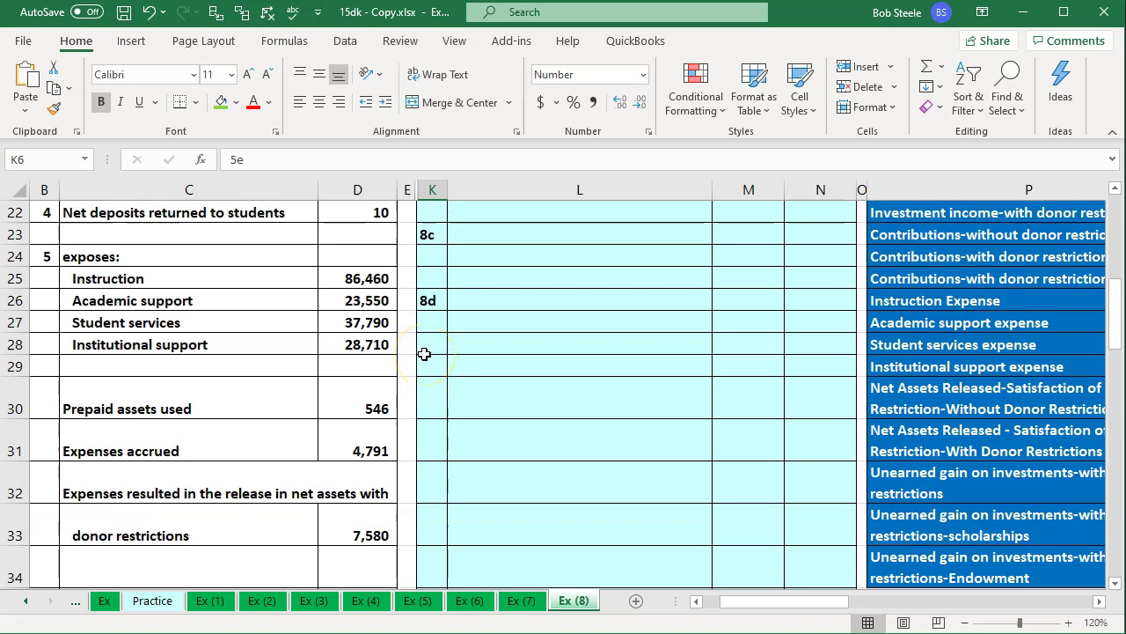
click(409, 471)
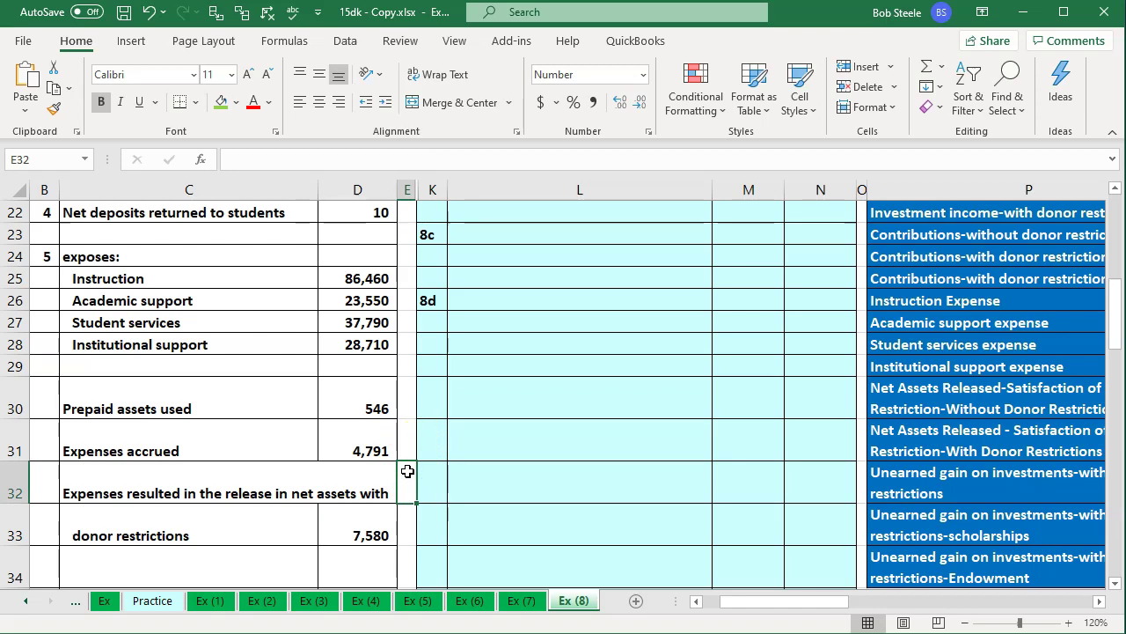
scroll(407, 470, up, 7)
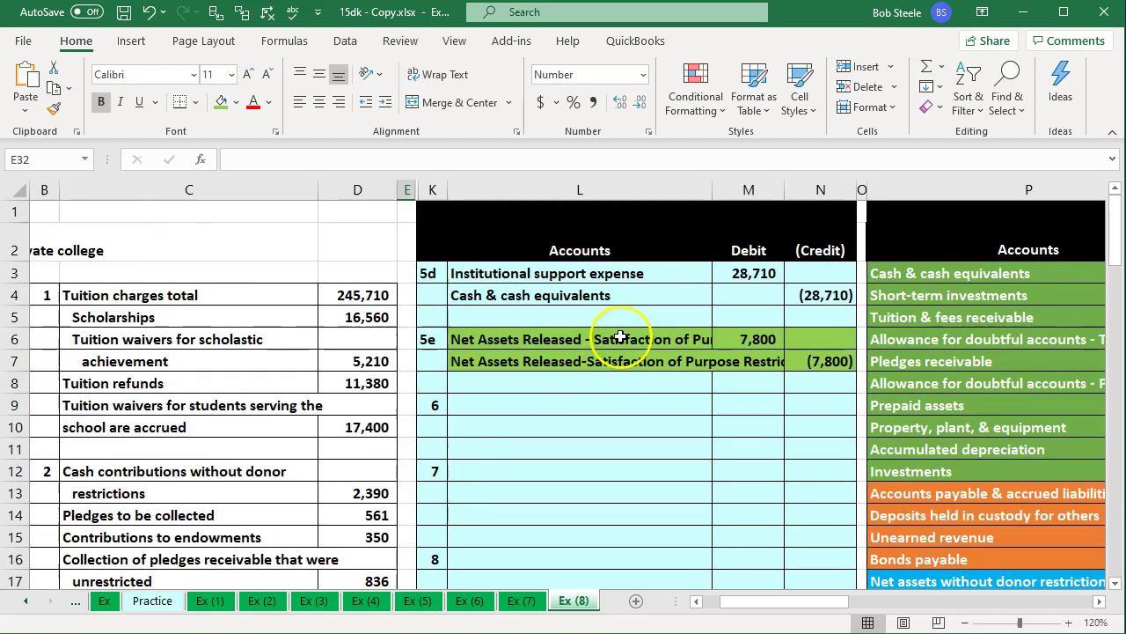
Examine the Statement of Activities layout on sheet Ex (8), comparing the columns without and with donor restriction.
click(621, 337)
key(Right)
key(Right)
key(Right)
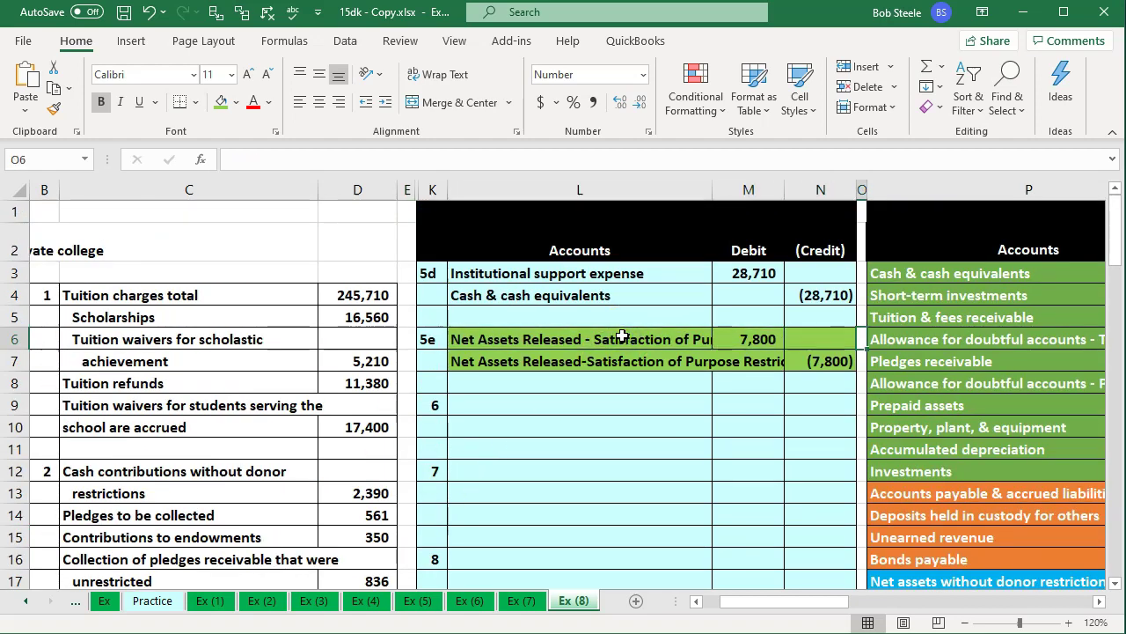
key(Right)
key(Right)
key(Right)
key(Right)
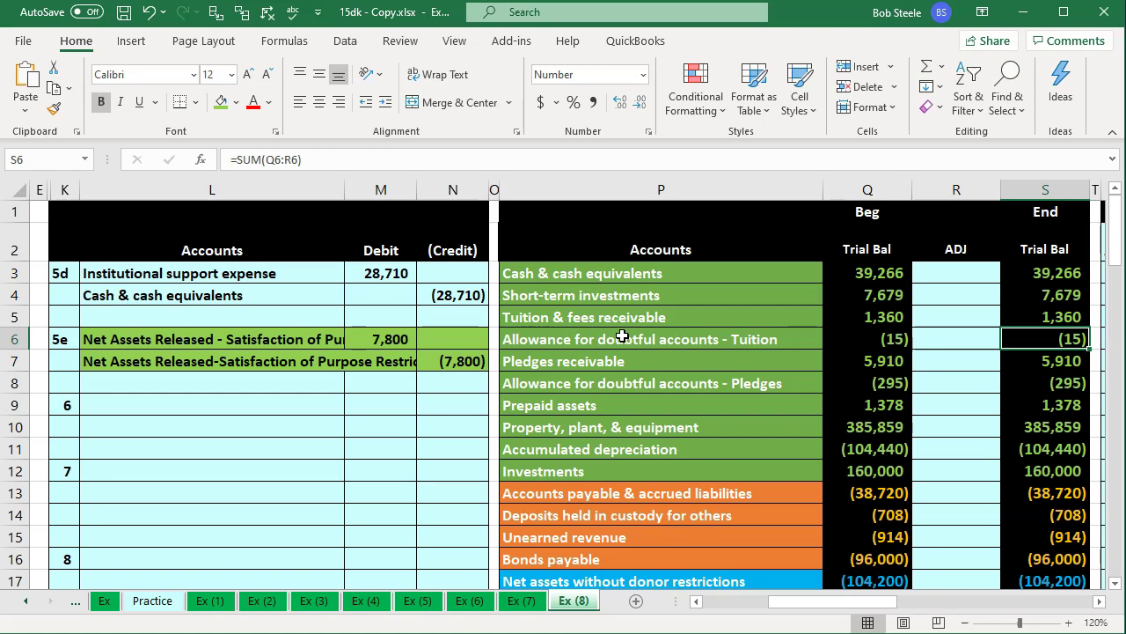
key(Right)
key(Right)
key(Right)
key(Right)
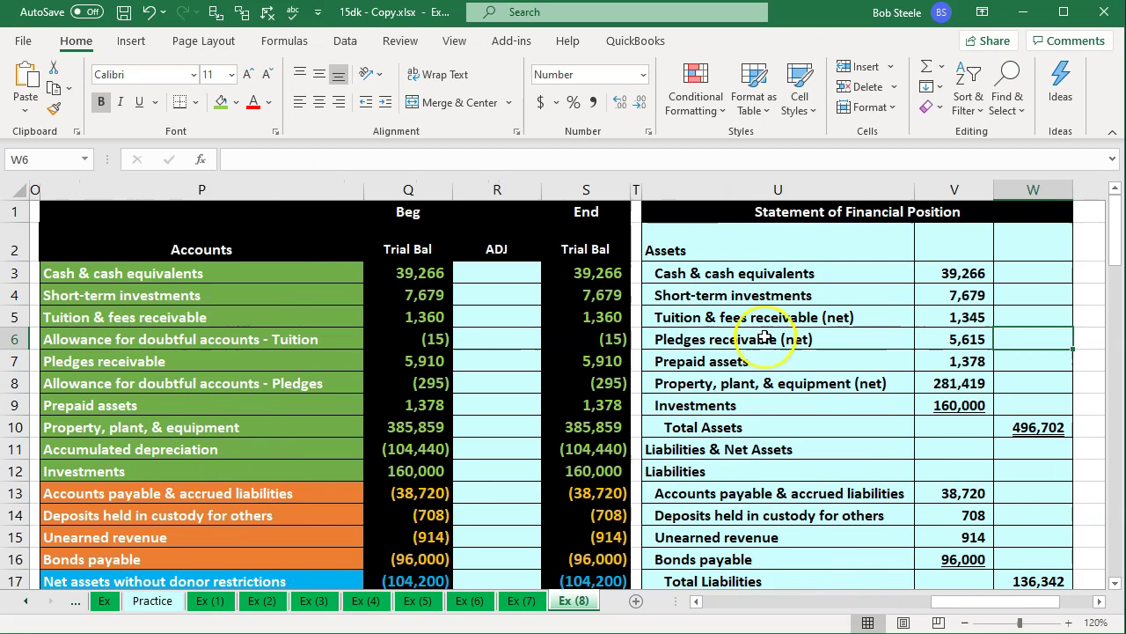
scroll(765, 337, down, 6)
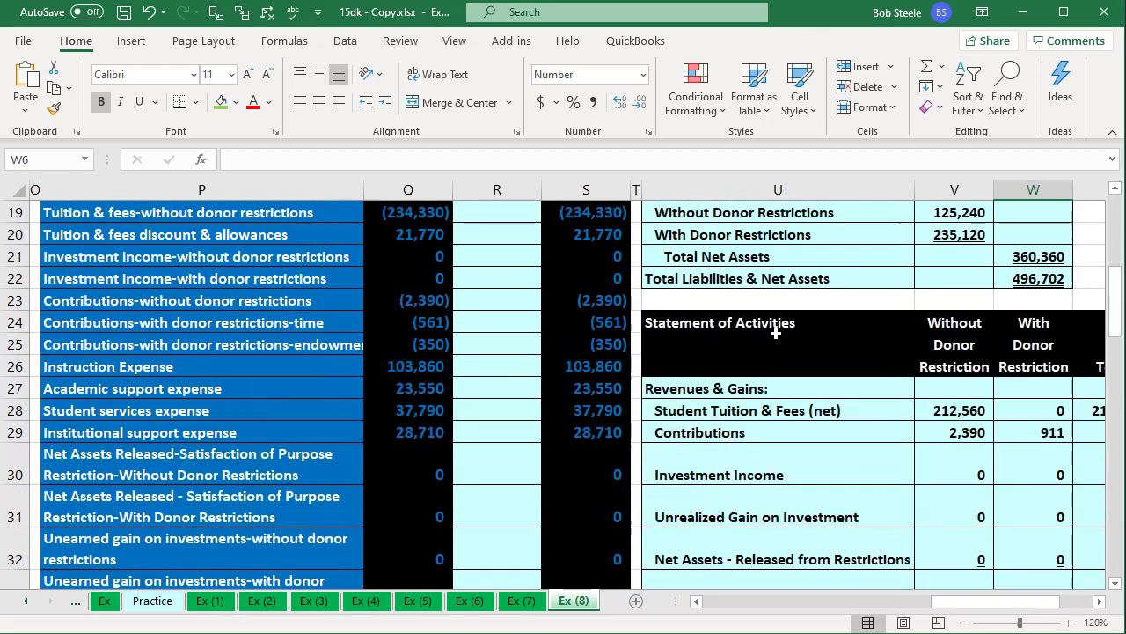
click(778, 342)
key(Right)
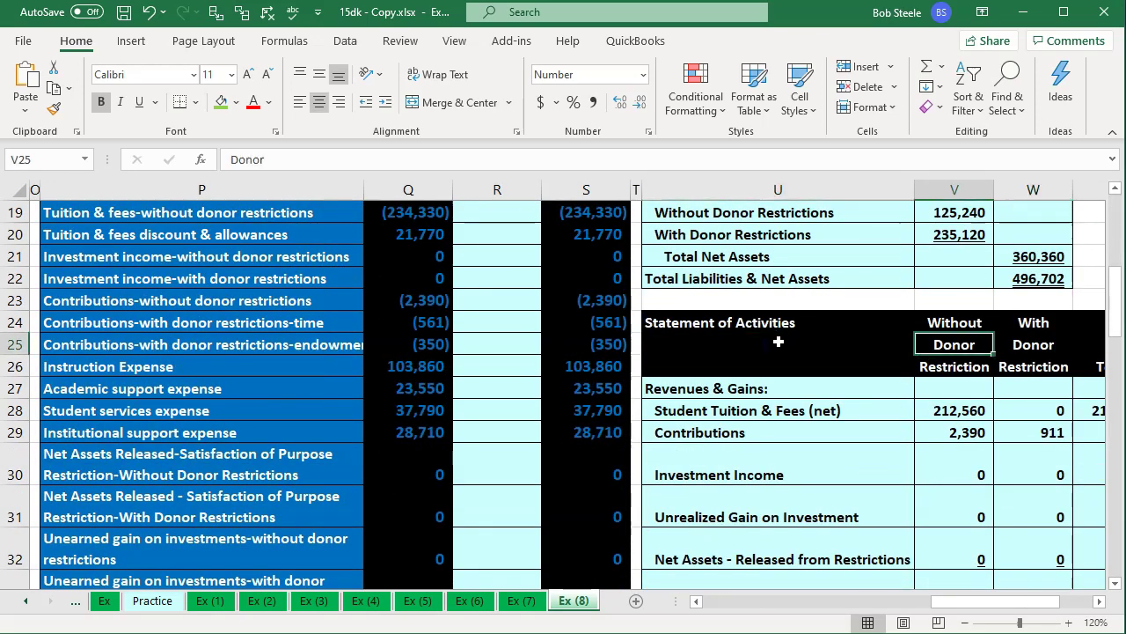
key(Right)
key(Right)
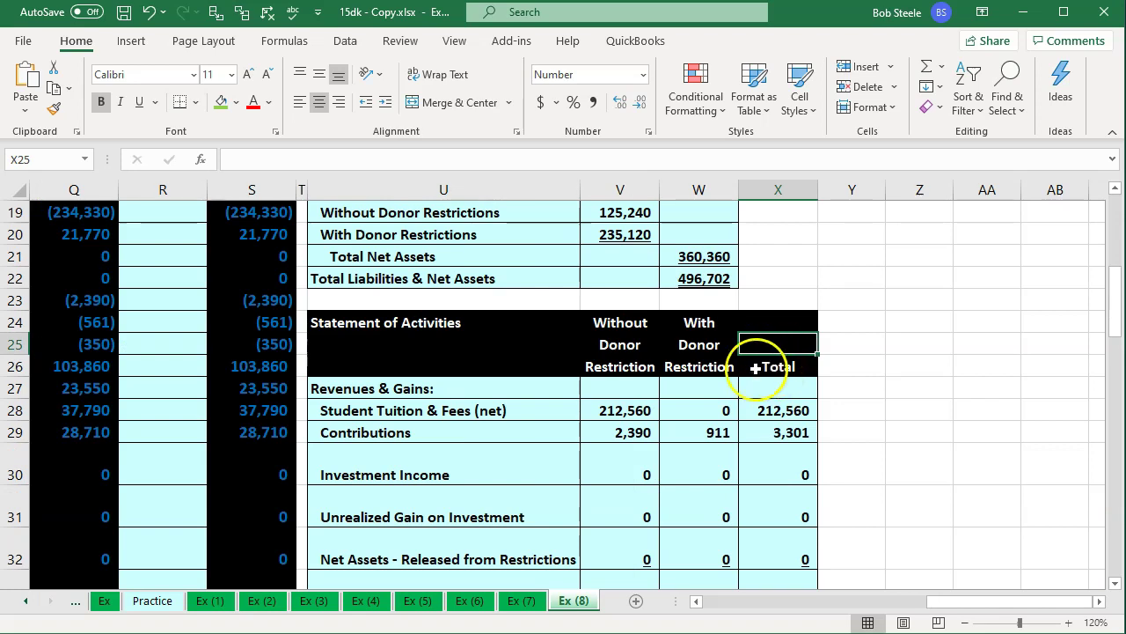
click(649, 370)
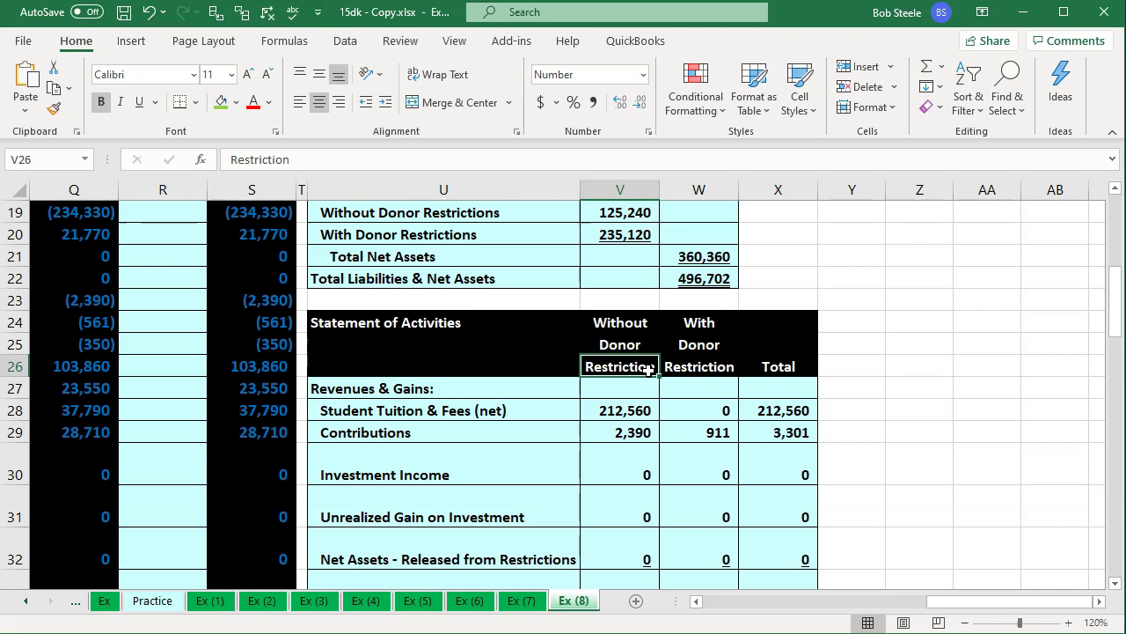
click(709, 369)
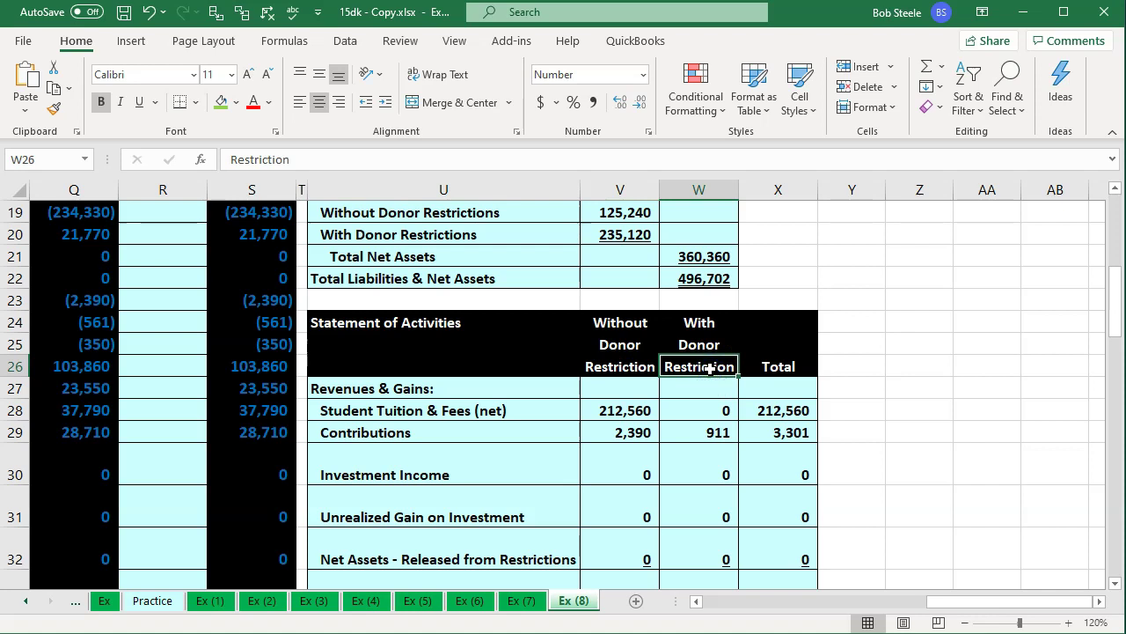
Examine the two Net Assets Released accounts, without and with donor restrictions, in the trial balance account list.
key(Left)
key(Left)
key(Left)
key(Left)
key(Left)
key(Left)
key(Left)
key(Left)
key(Left)
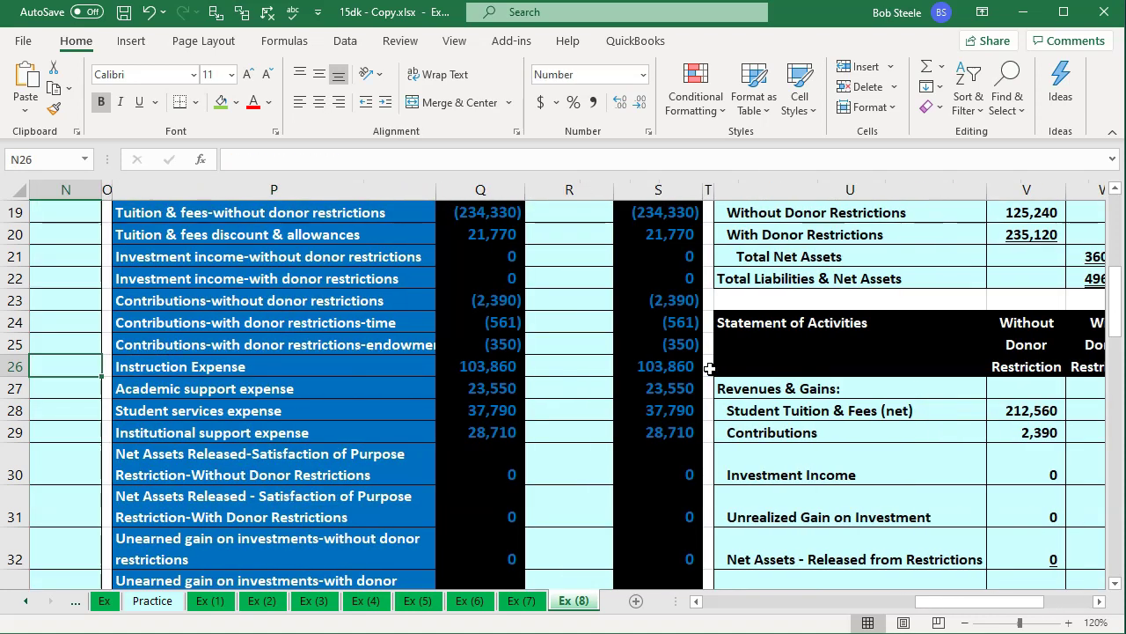
click(272, 431)
scroll(275, 428, down, 1)
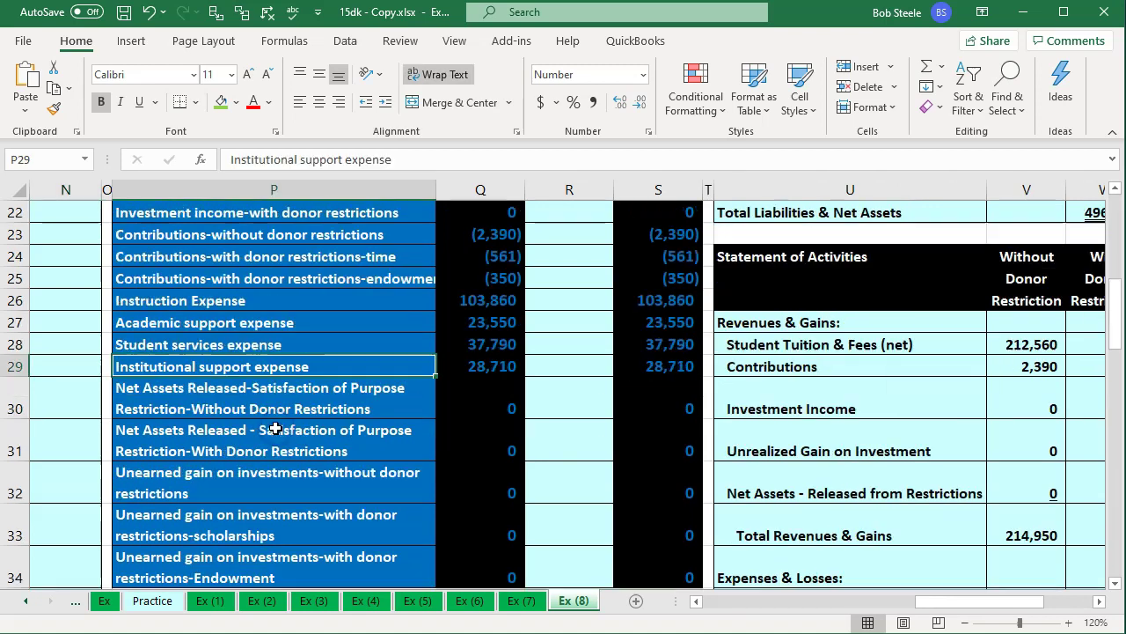
click(238, 405)
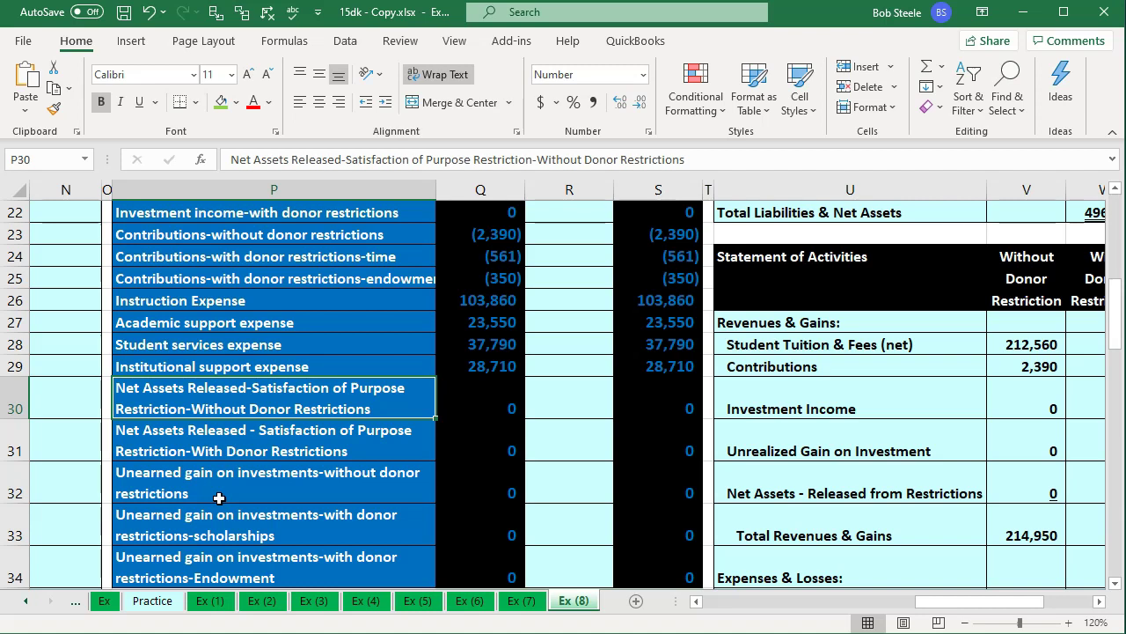
click(223, 430)
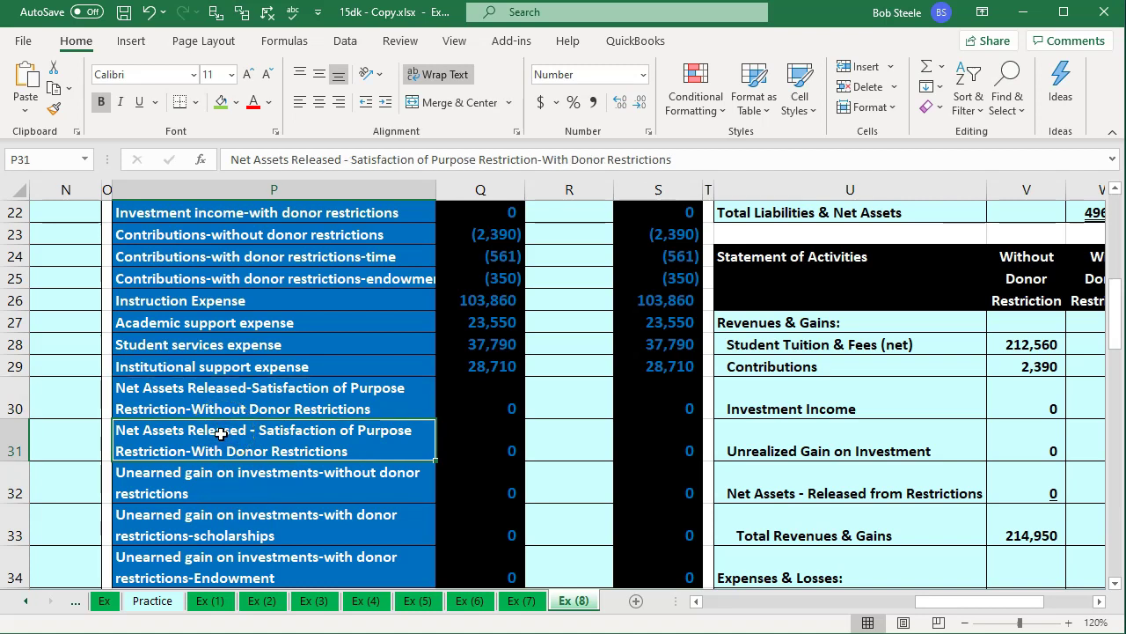
click(224, 412)
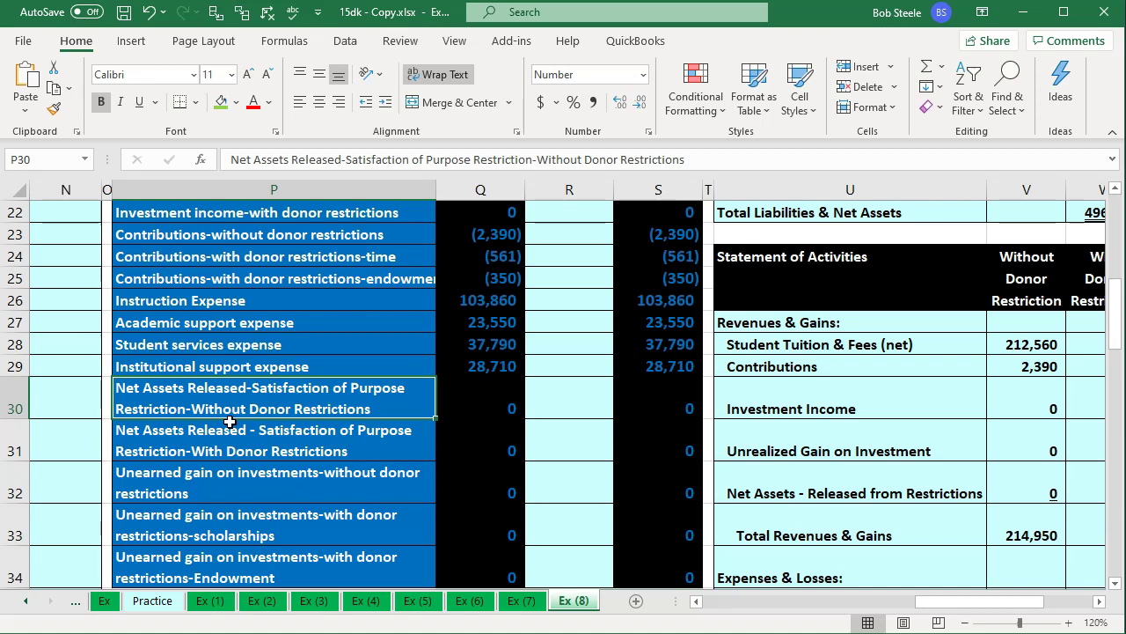
click(230, 423)
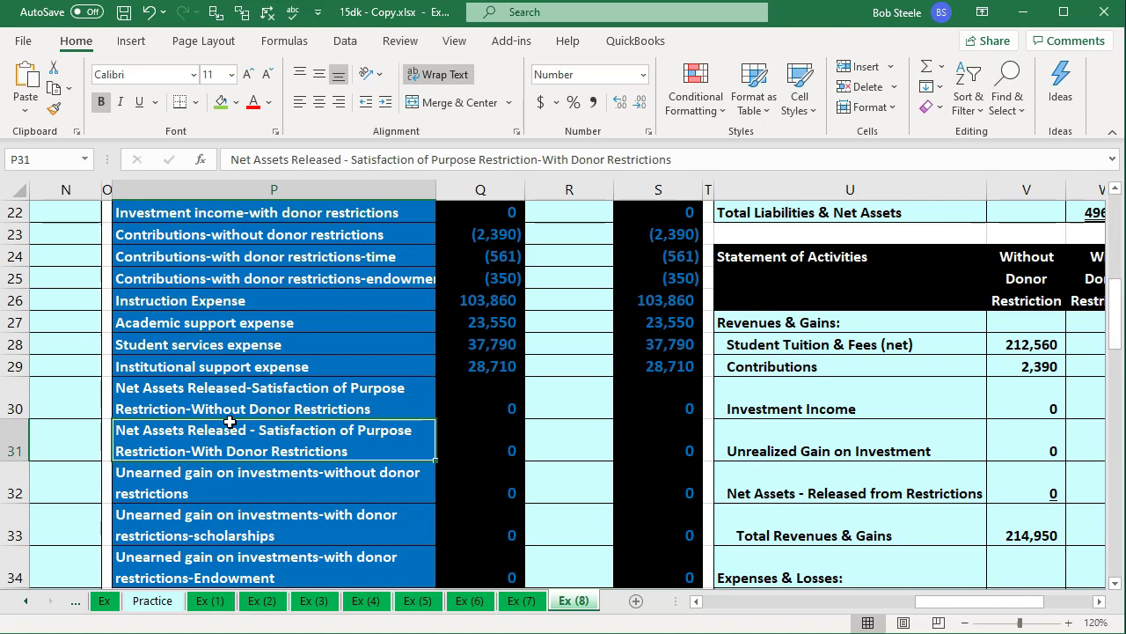
key(Up)
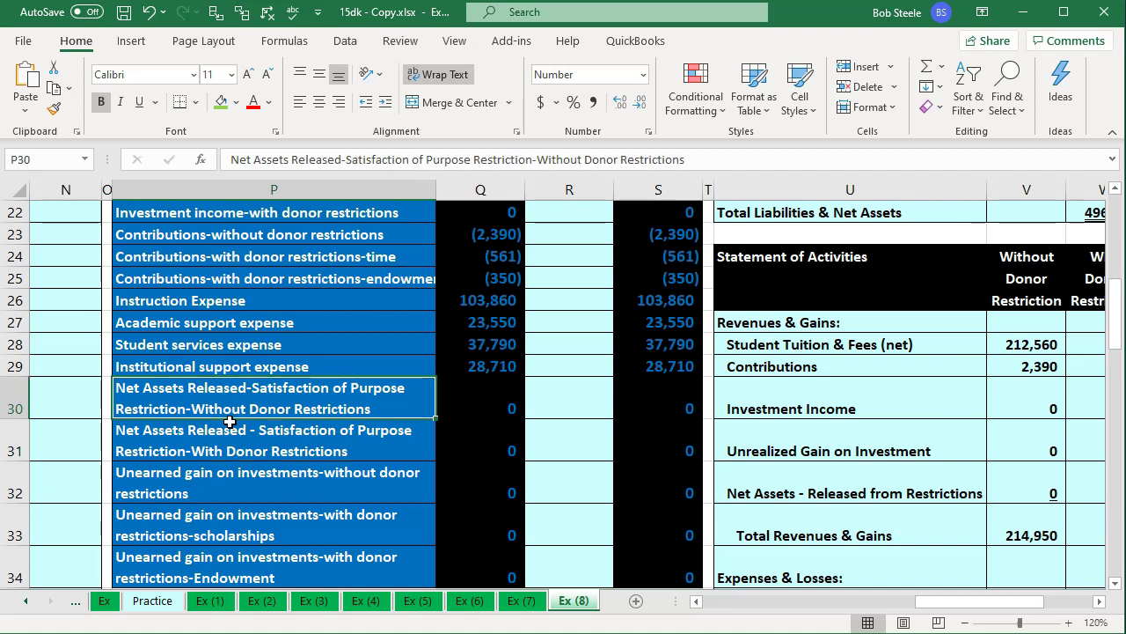
key(Down)
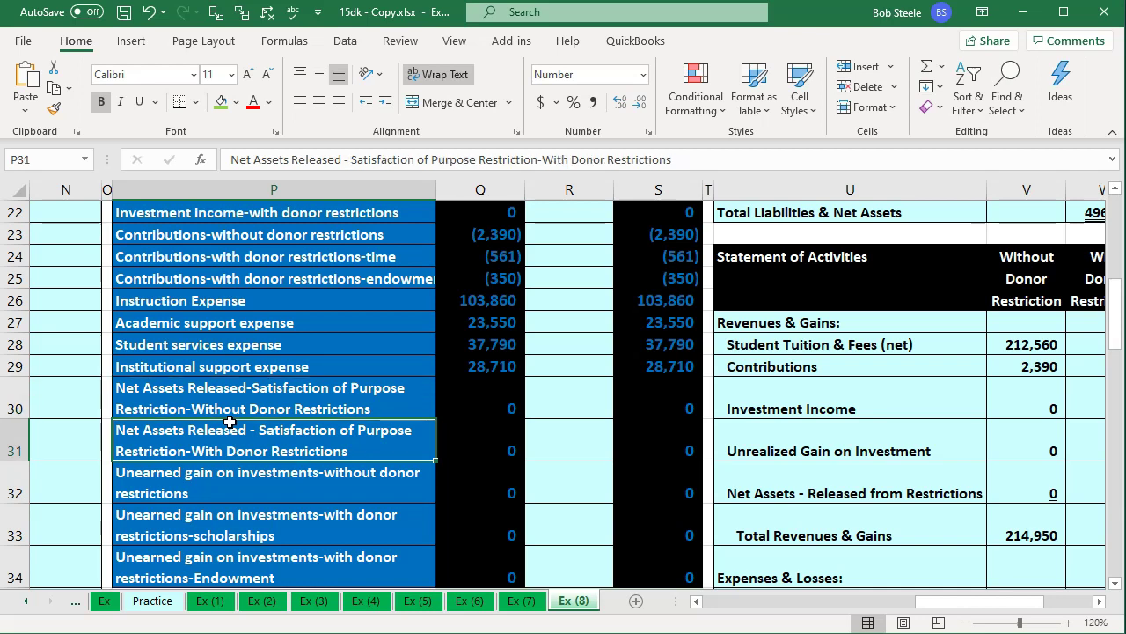
Post the entry 5e debit to the Net Assets Released-With Donor Restrictions adjustment by entering =M6 in R31.
key(Left)
key(Left)
key(Left)
key(Left)
key(Left)
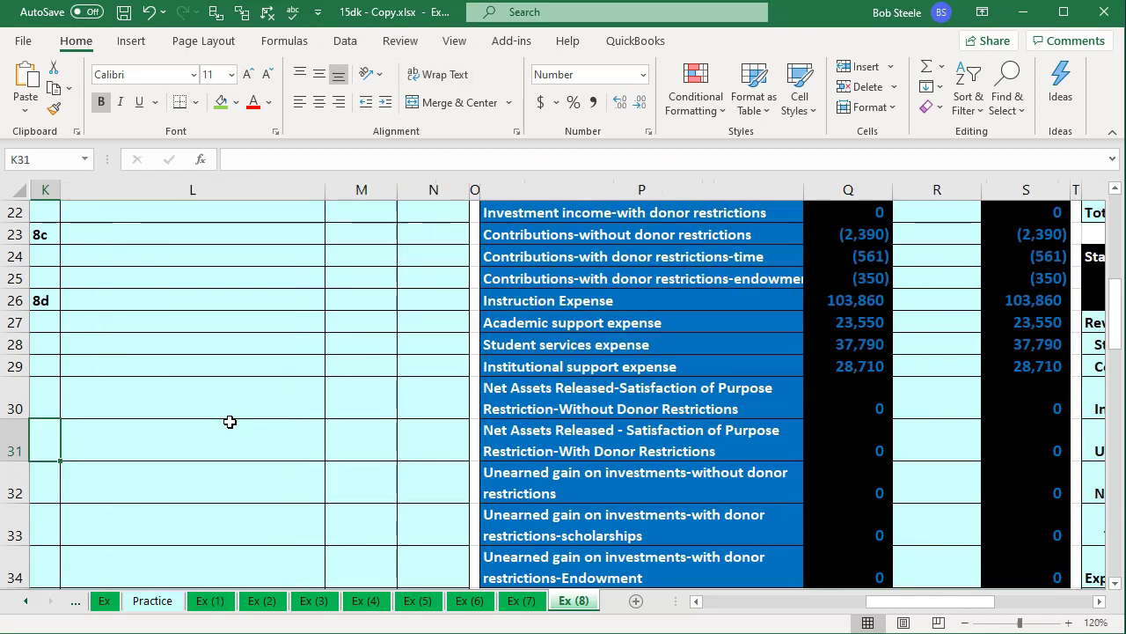
scroll(230, 421, up, 7)
click(361, 339)
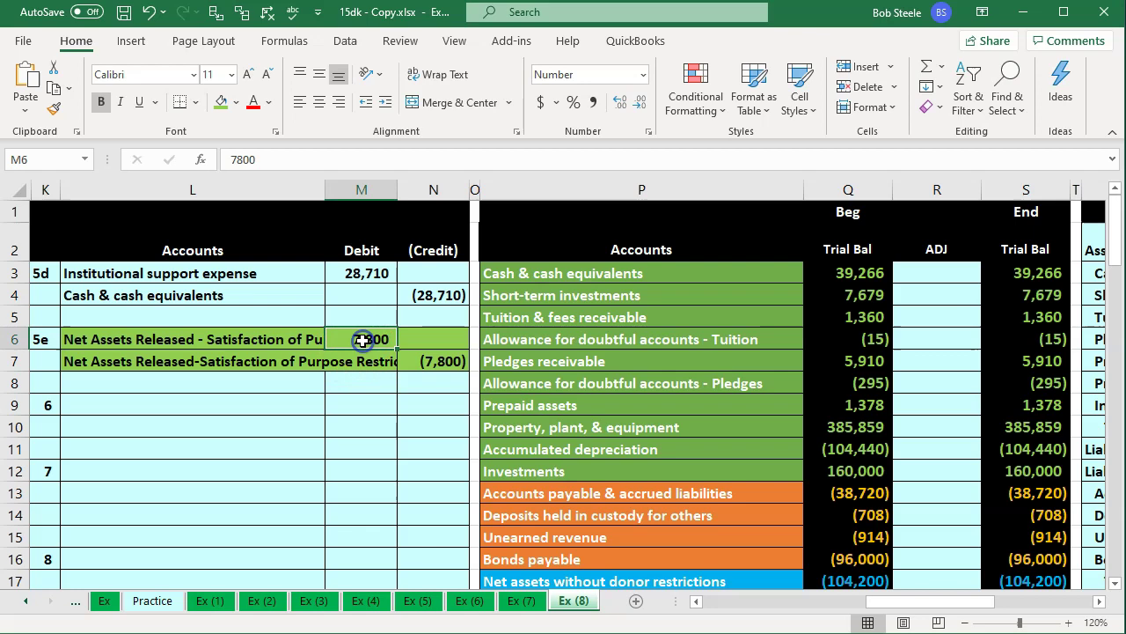
key(Left)
key(Down)
key(Down)
key(Down)
key(Down)
key(Down)
key(Down)
key(Down)
key(Down)
key(Down)
key(Down)
key(Down)
key(Down)
key(Down)
key(Down)
key(Down)
key(Down)
key(Down)
key(Down)
key(Down)
key(Right)
key(Right)
key(Right)
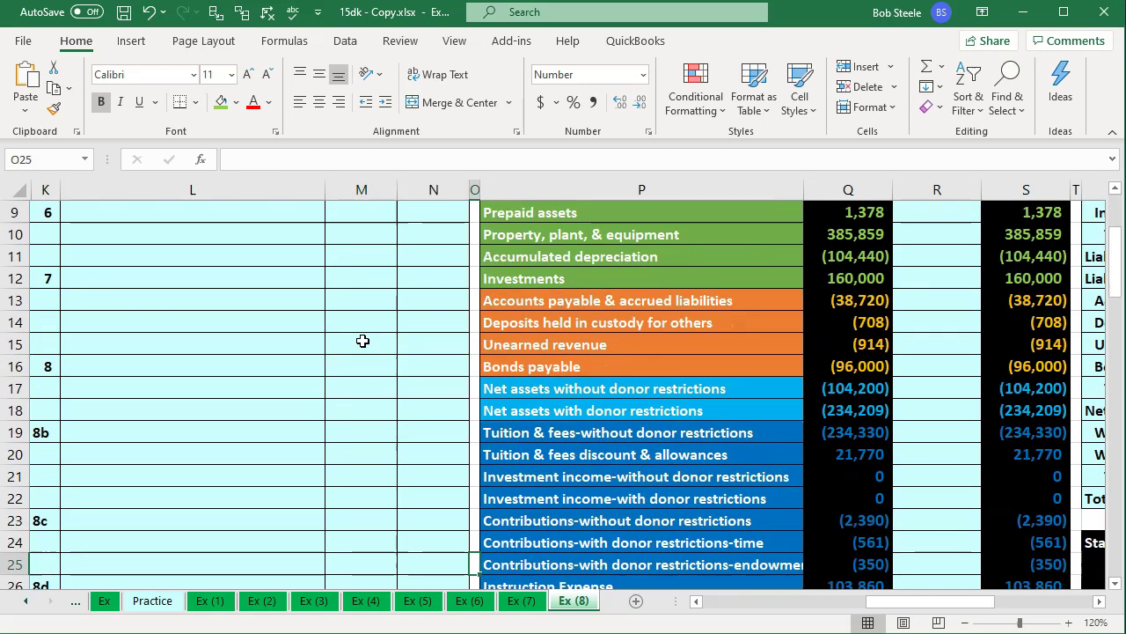
key(Down)
key(Down)
key(Down)
key(Down)
key(Down)
key(Down)
key(Down)
key(Right)
key(Right)
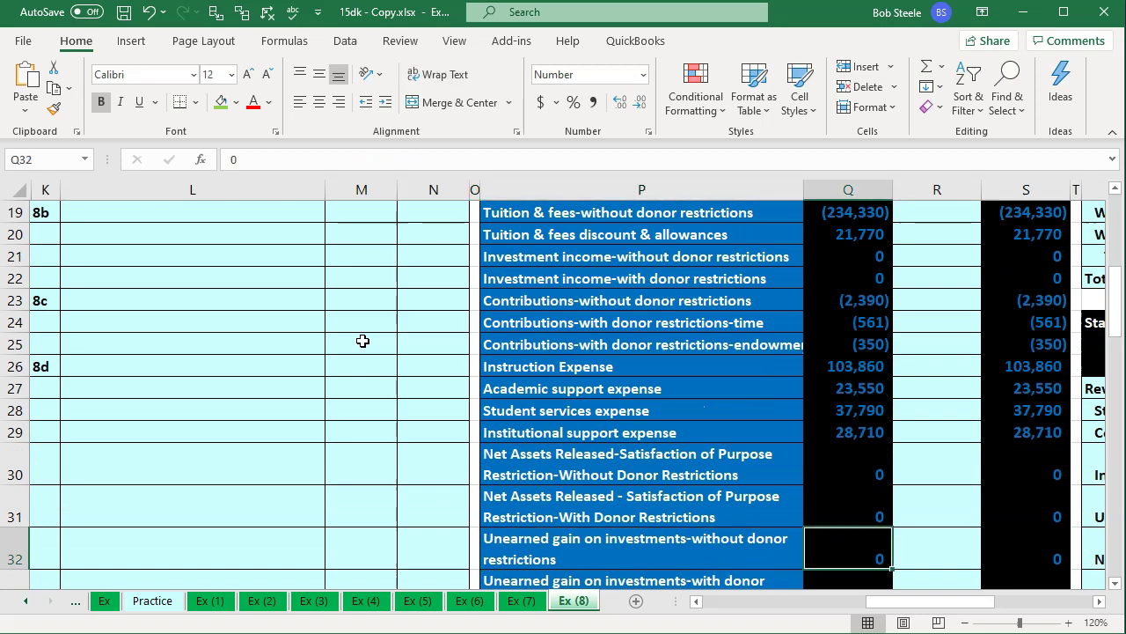
key(Up)
key(Up)
key(Left)
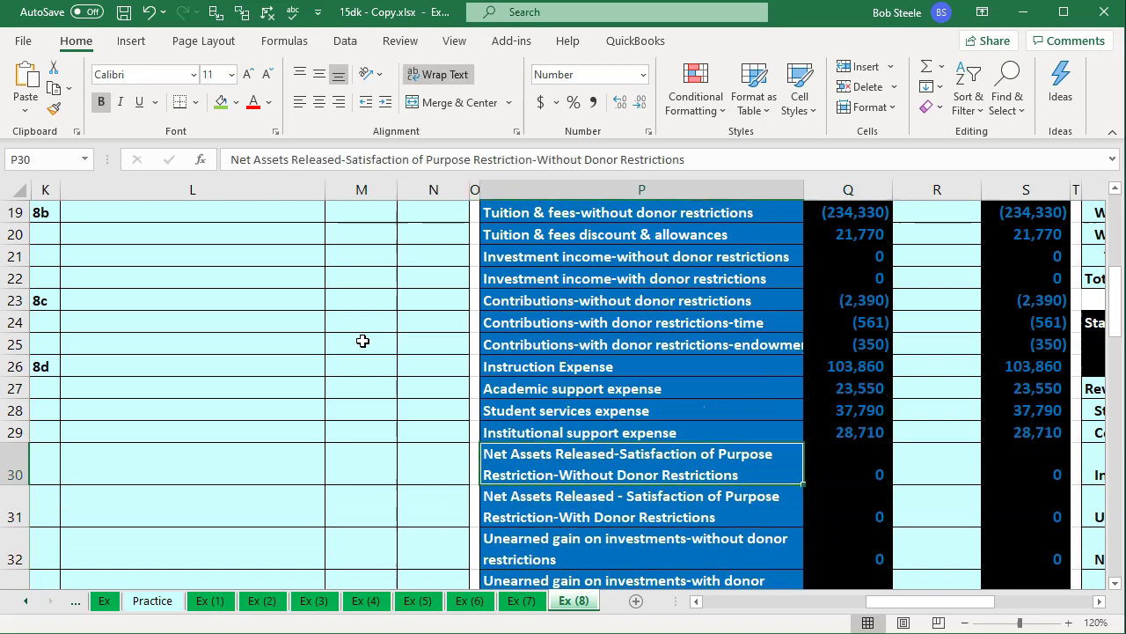
key(Down)
key(Right)
key(Right)
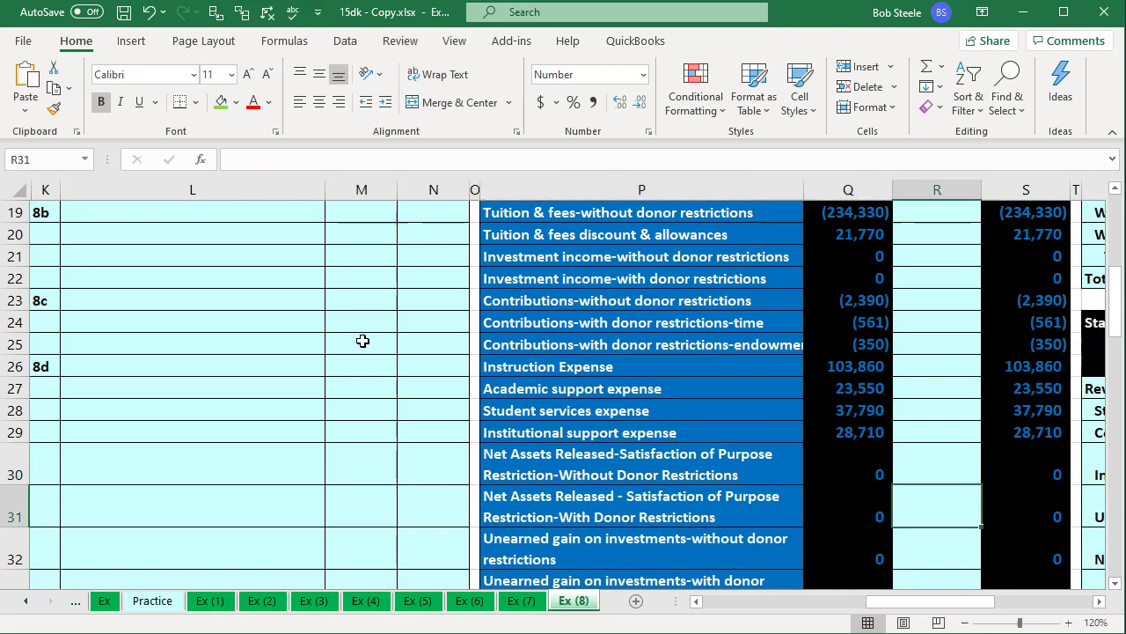
text(=)
key(Left)
key(Left)
key(Left)
key(Left)
key(Left)
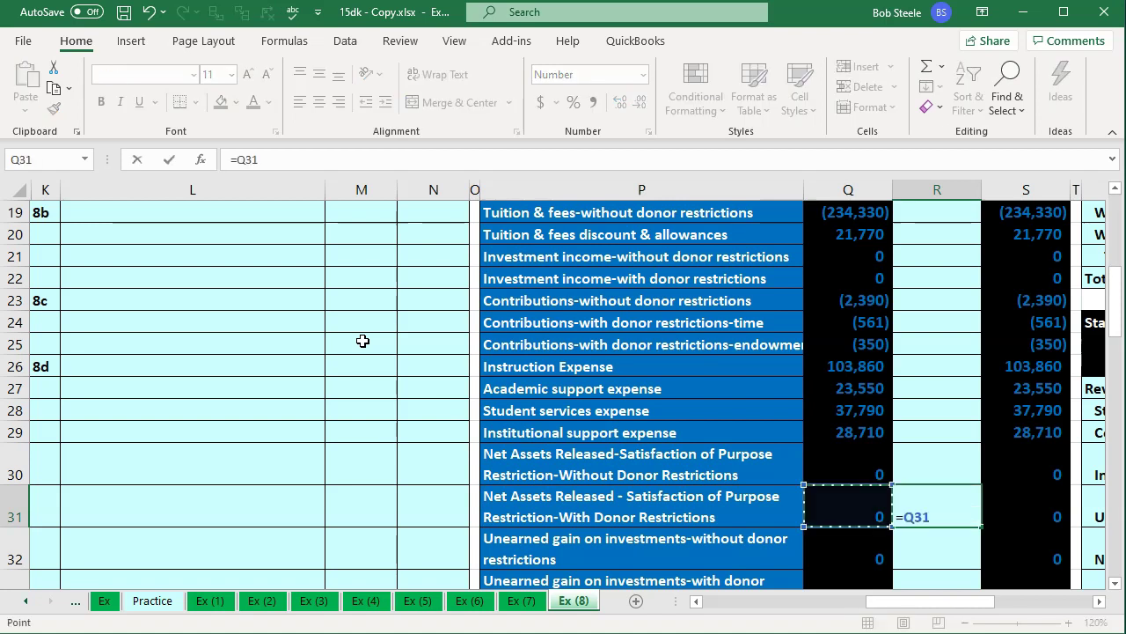
key(Up)
key(Up)
key(Up)
key(Up)
key(Up)
key(Up)
key(Up)
key(Up)
key(Up)
key(Up)
key(Up)
key(Up)
key(Up)
key(Up)
key(Up)
key(Up)
key(Up)
key(Up)
key(Up)
key(Up)
key(Up)
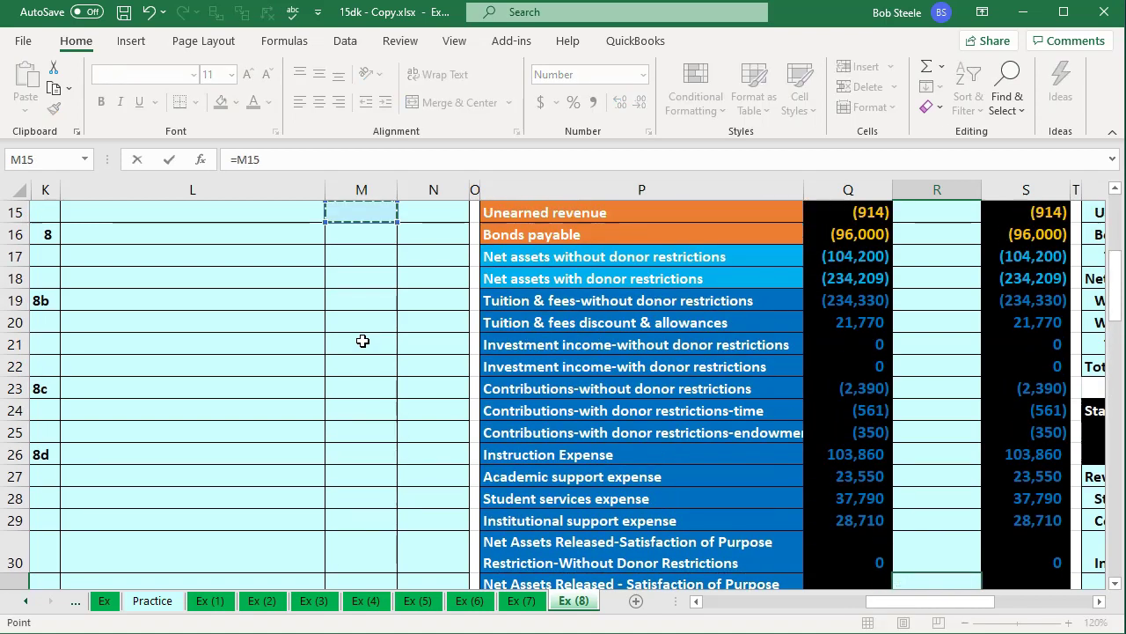
key(Up)
key(Up)
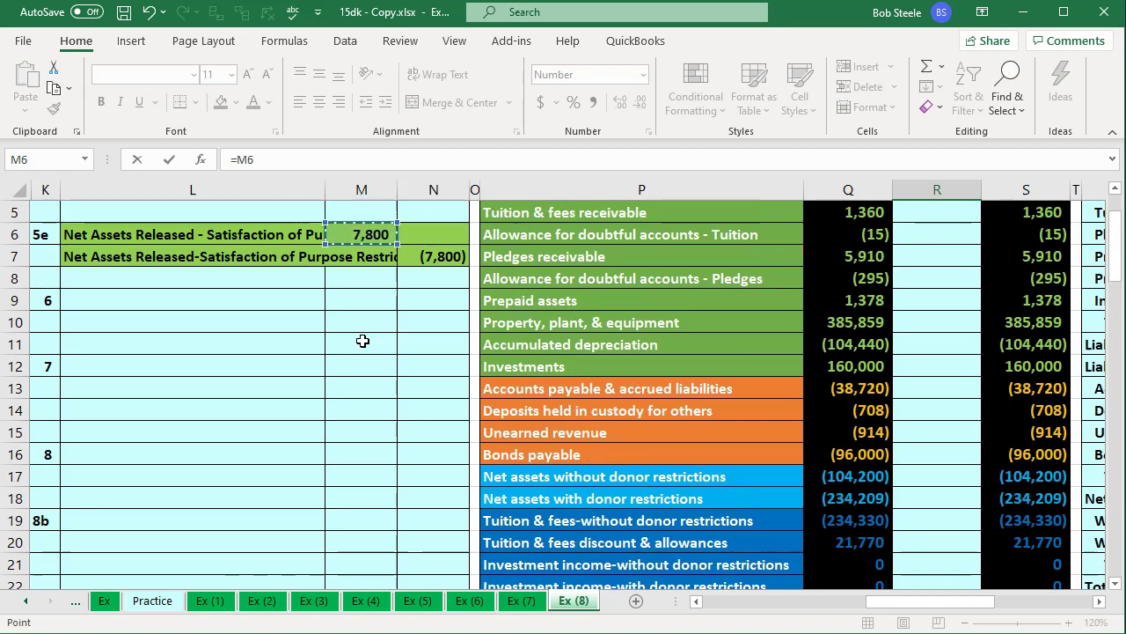
key(Return)
Post the entry 5e credit to the Net Assets Released-Without Donor Restrictions adjustment by linking R30 to N7.
key(Up)
key(Up)
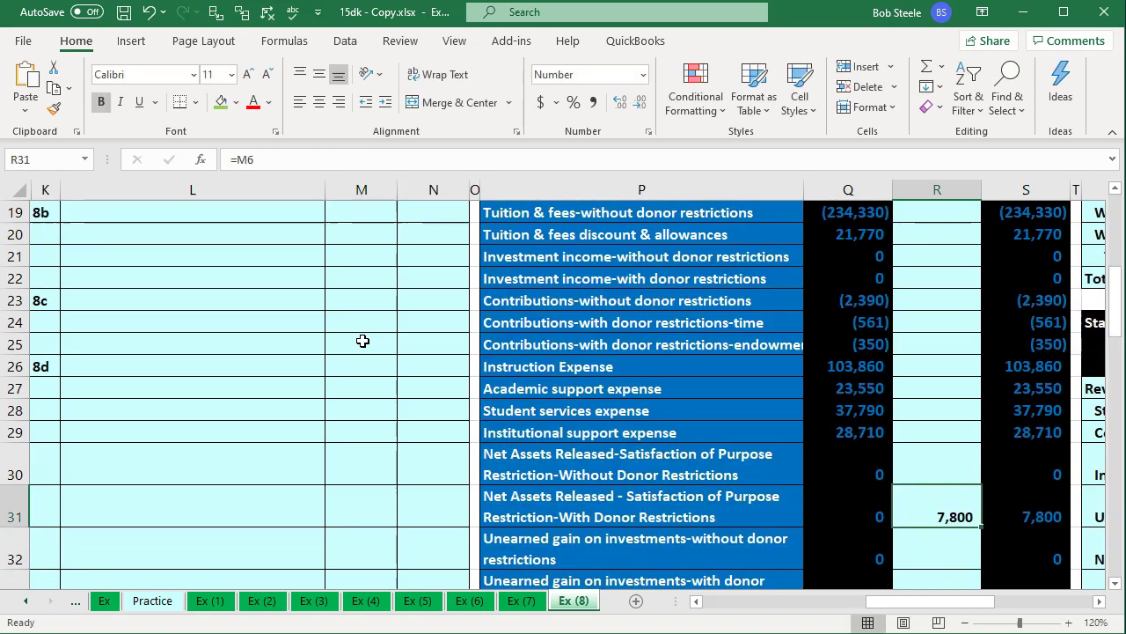
text(=)
key(Left)
key(Left)
key(Left)
key(Left)
key(Up)
key(Up)
key(Up)
key(Up)
key(Up)
key(Up)
key(Up)
key(Up)
key(Up)
key(Up)
key(Up)
key(Up)
key(Up)
key(Up)
key(Up)
key(Up)
key(Up)
key(Up)
key(Up)
key(Up)
key(Up)
key(Up)
key(Up)
key(Up)
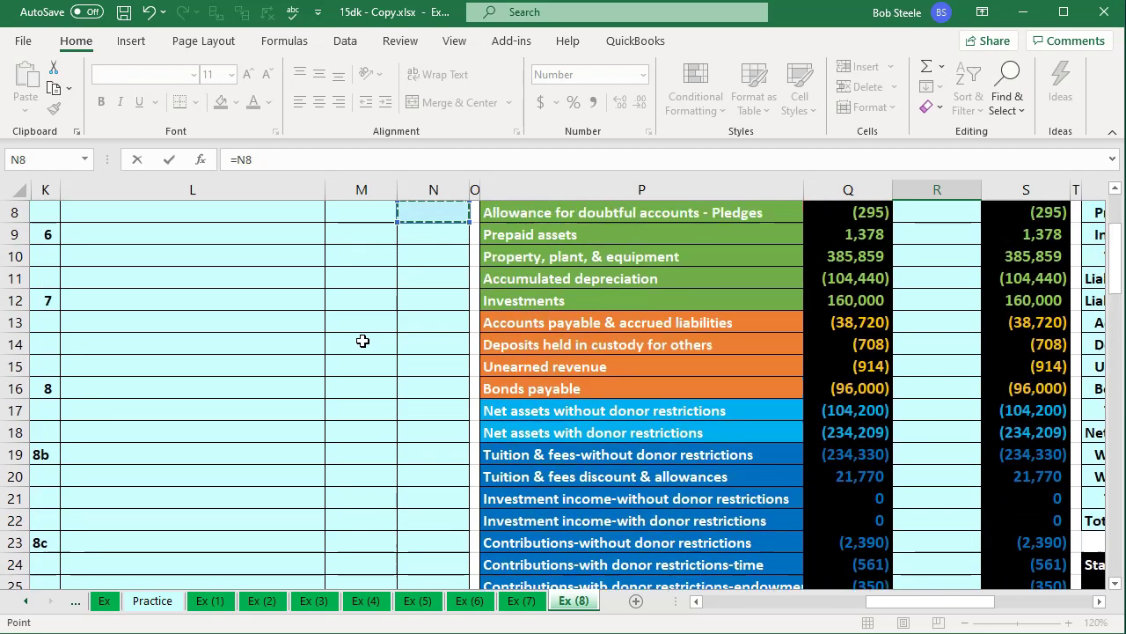
key(Down)
key(Return)
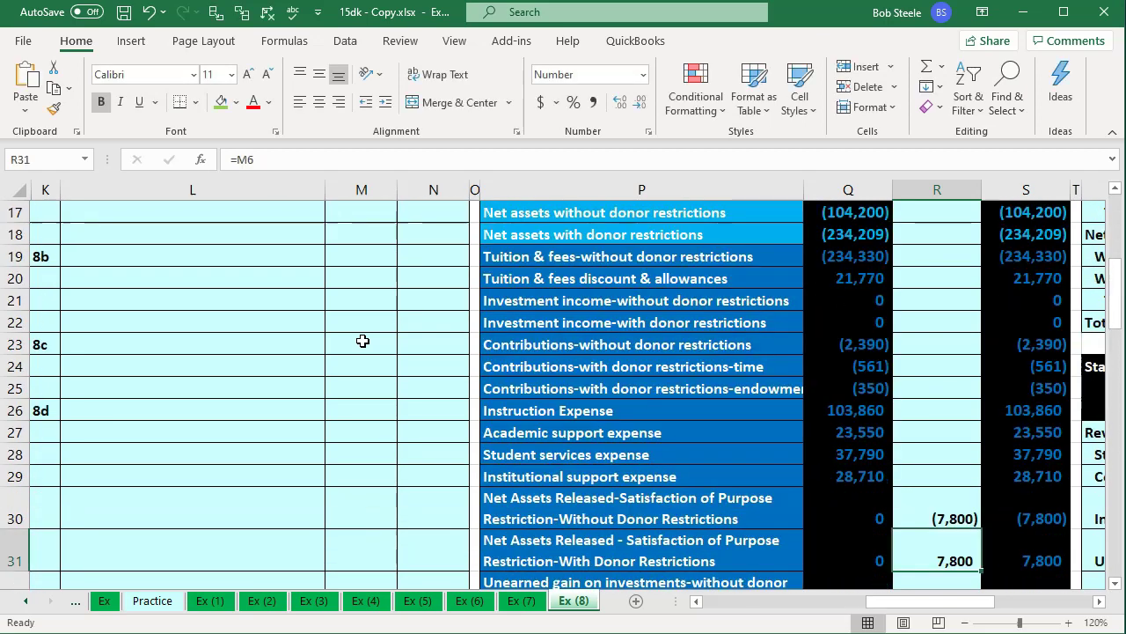
Compare the ending trial balance amounts of the two Net Assets Released accounts, including the total debits and credits row.
key(Down)
key(Down)
key(Down)
key(Right)
key(Right)
key(Right)
key(Right)
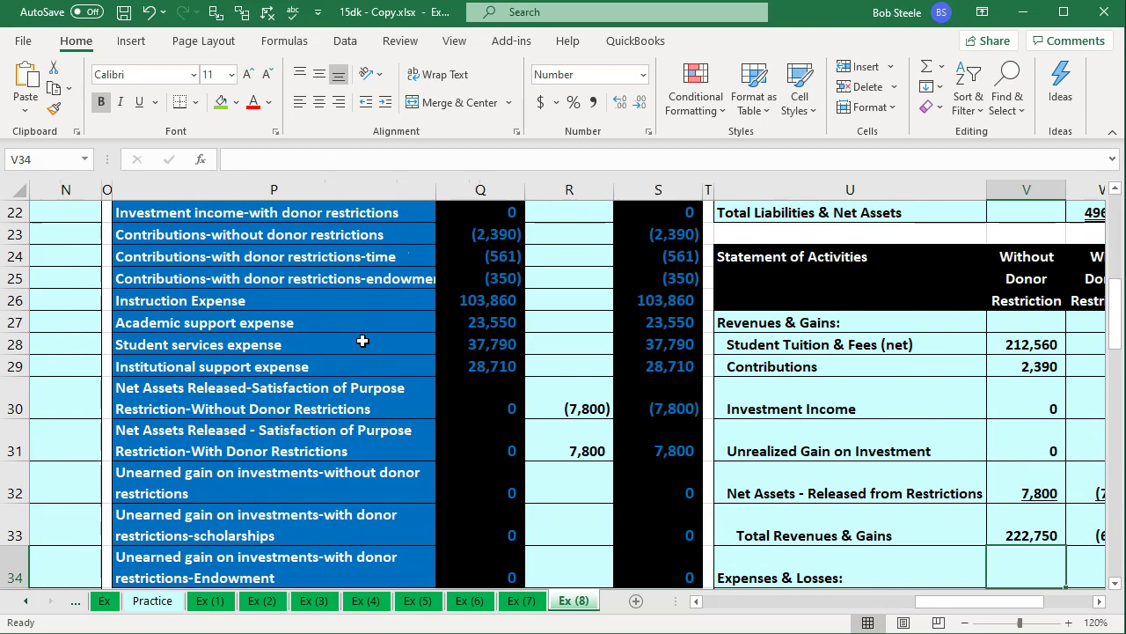
click(641, 410)
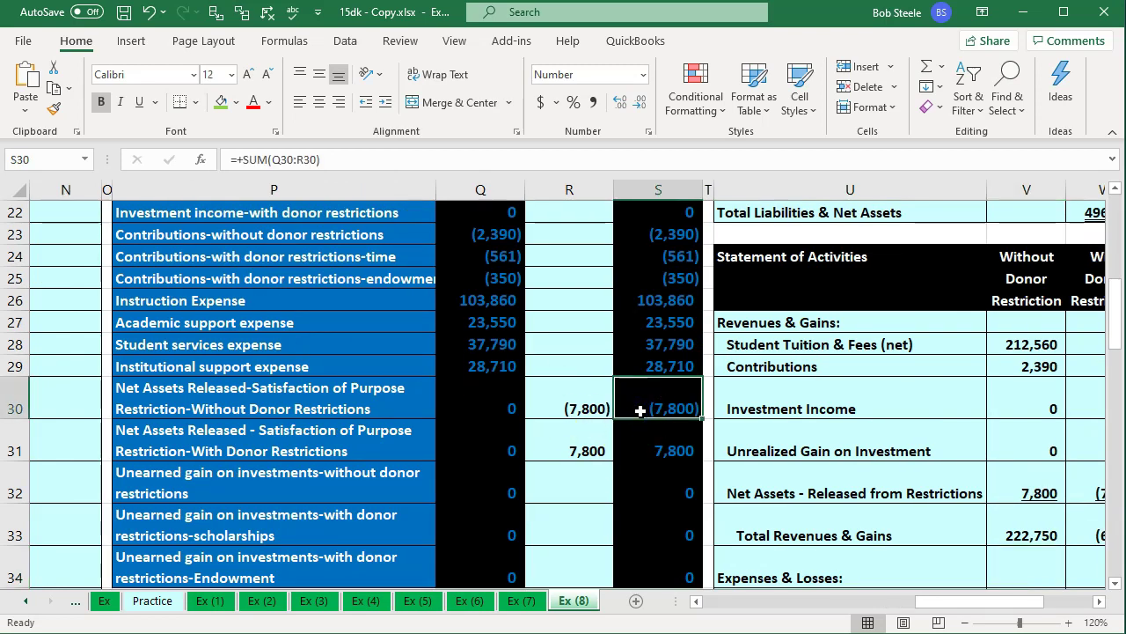
key(Down)
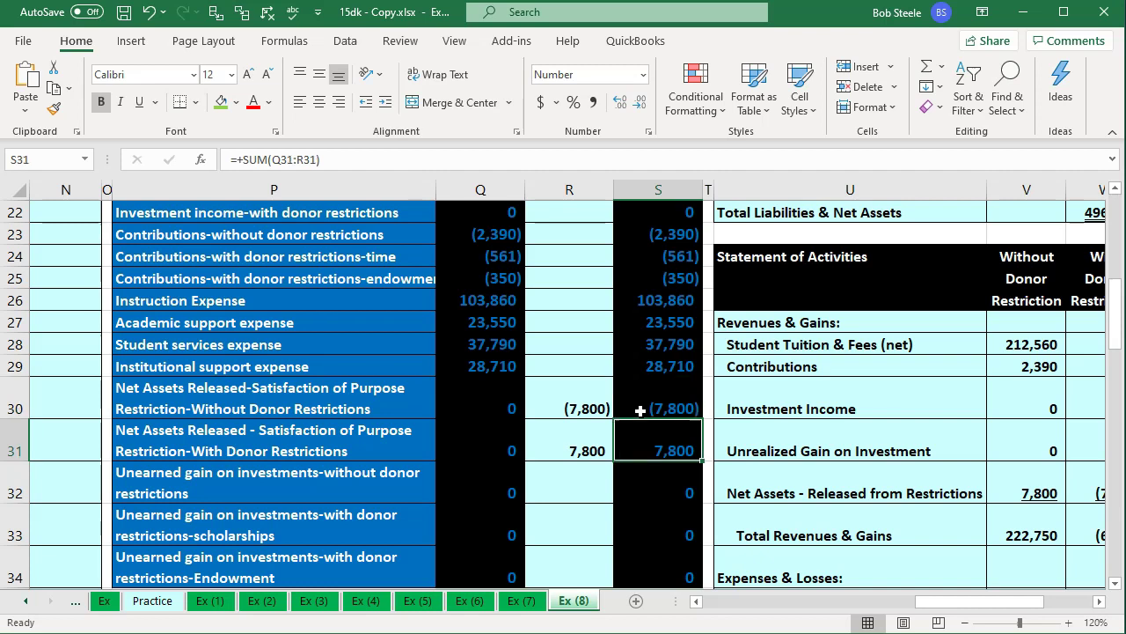
scroll(640, 410, down, 2)
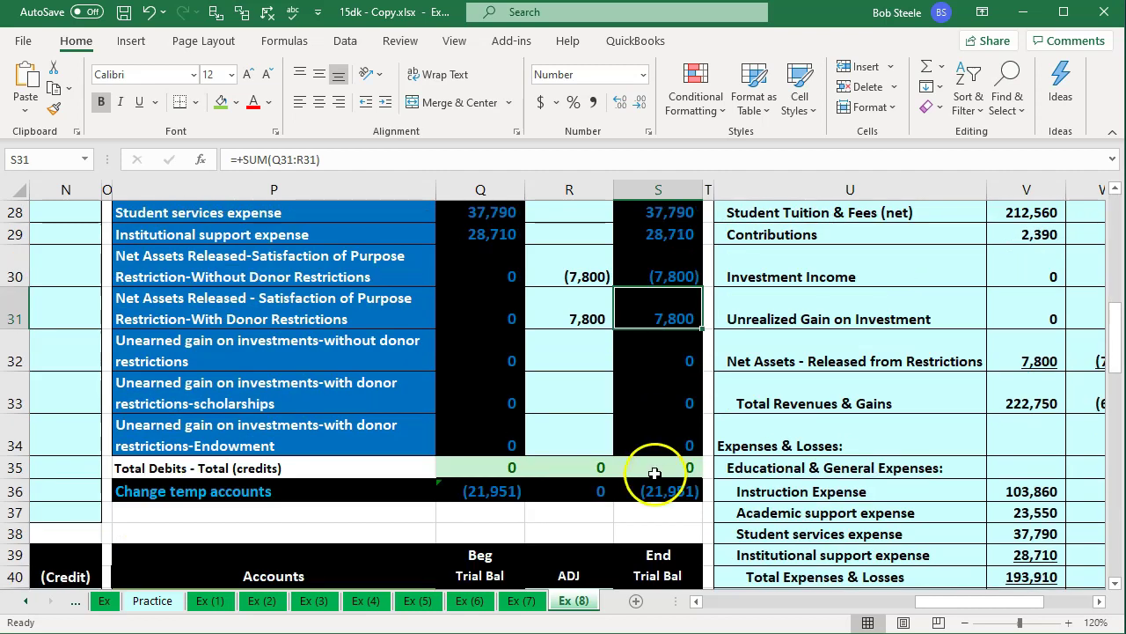
Examine the Net Assets - Released from Restrictions line in the Statement of Activities, tracing both donor restriction columns to the trial balance.
click(858, 264)
scroll(858, 262, up, 2)
click(858, 264)
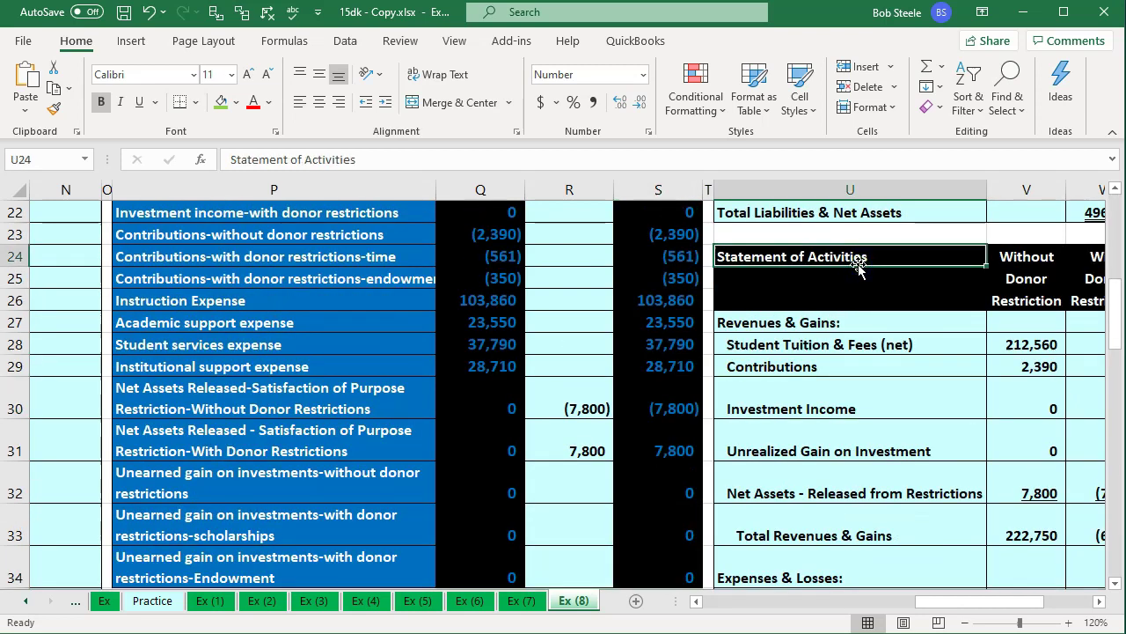
key(Right)
key(Right)
key(Right)
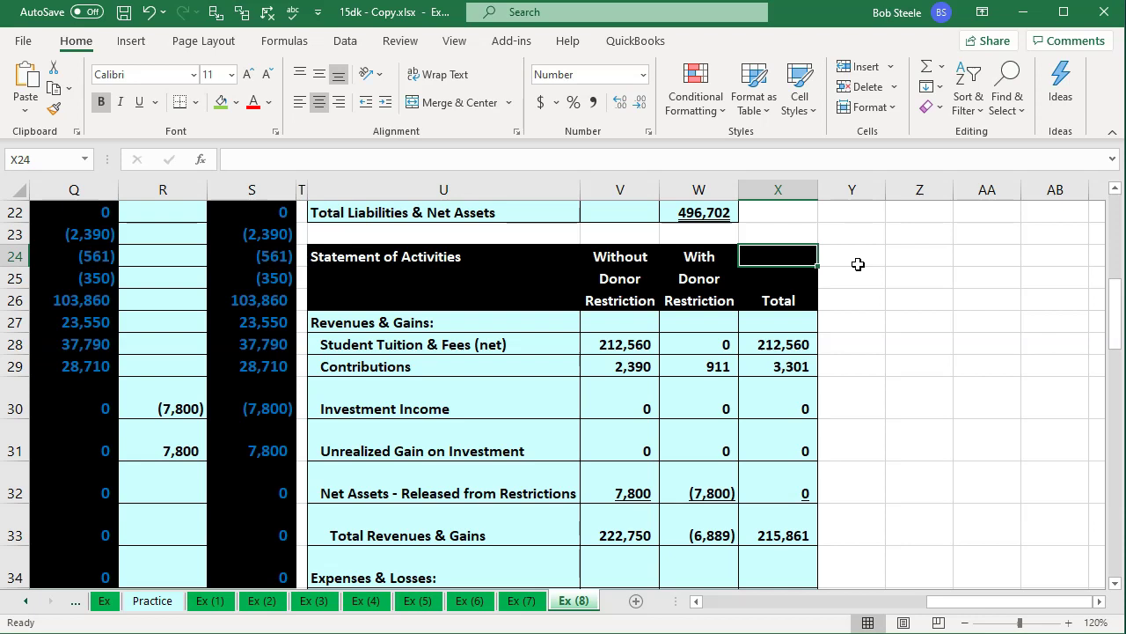
click(708, 491)
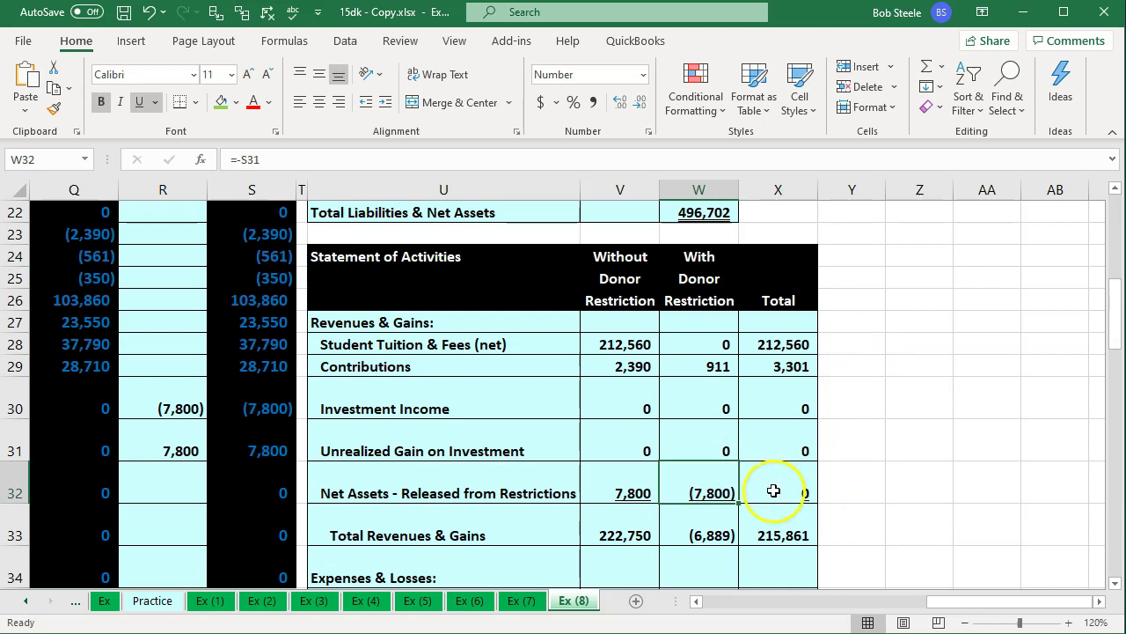
click(645, 490)
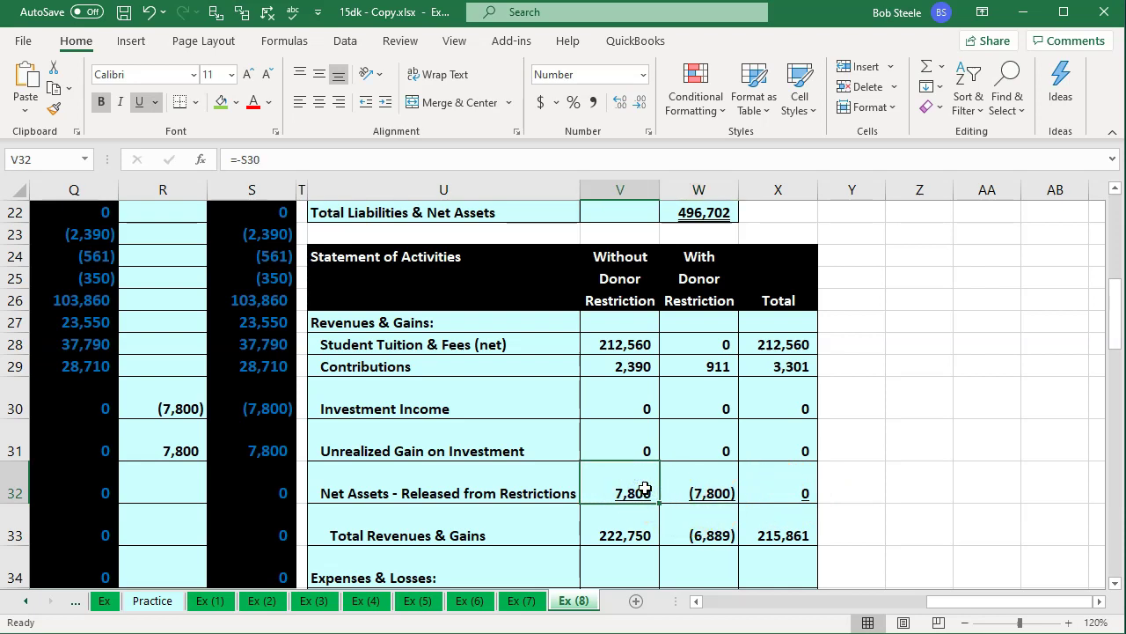
Review the account names and amounts of journal entry 5e in the worksheet.
key(Left)
key(Left)
key(Left)
key(Left)
key(Left)
key(Left)
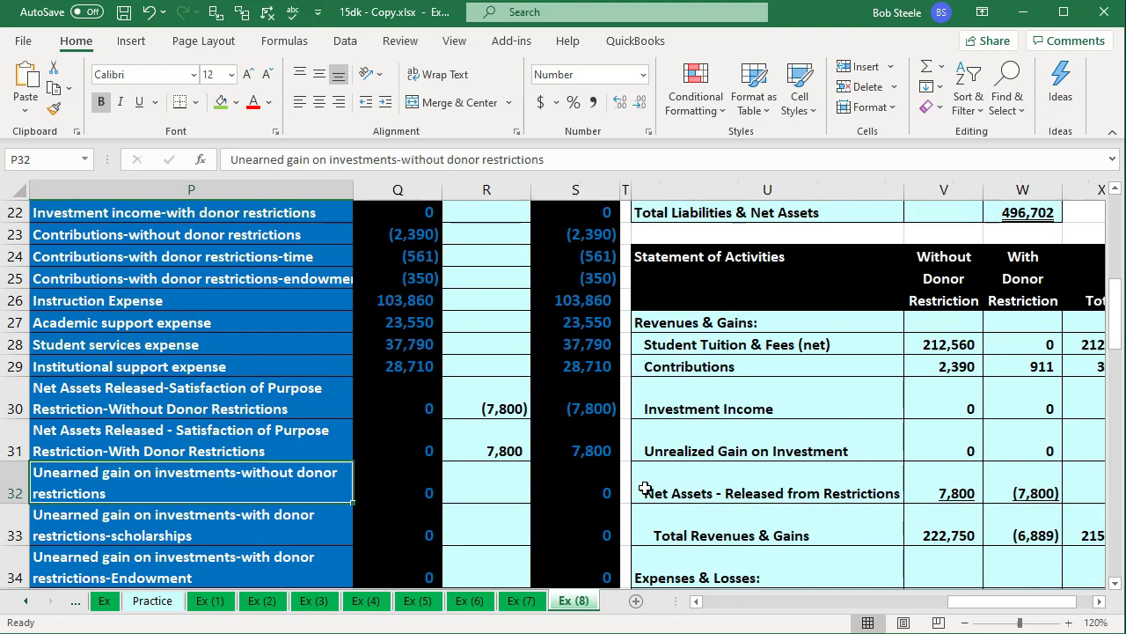
key(Left)
key(Left)
key(Left)
key(Left)
key(Left)
key(Left)
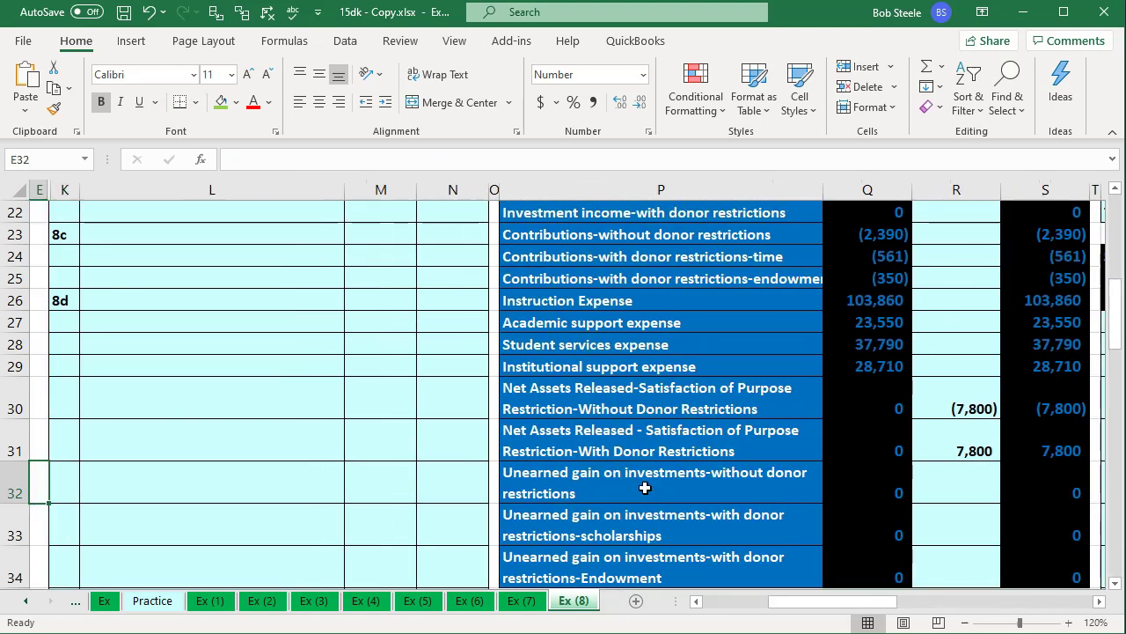
scroll(429, 395, up, 6)
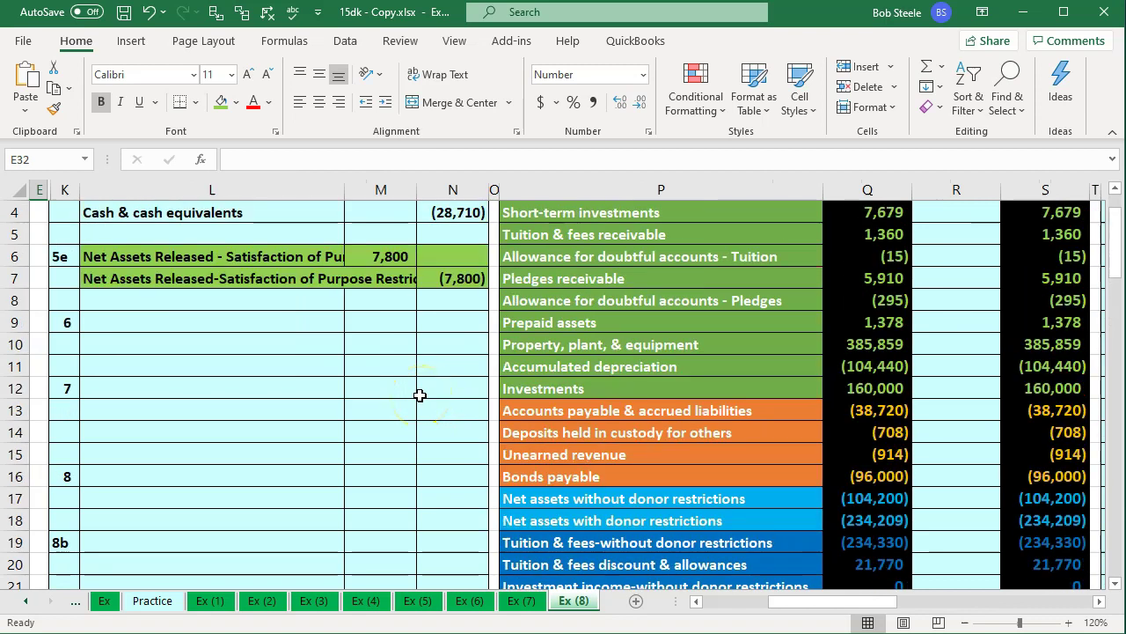
click(272, 287)
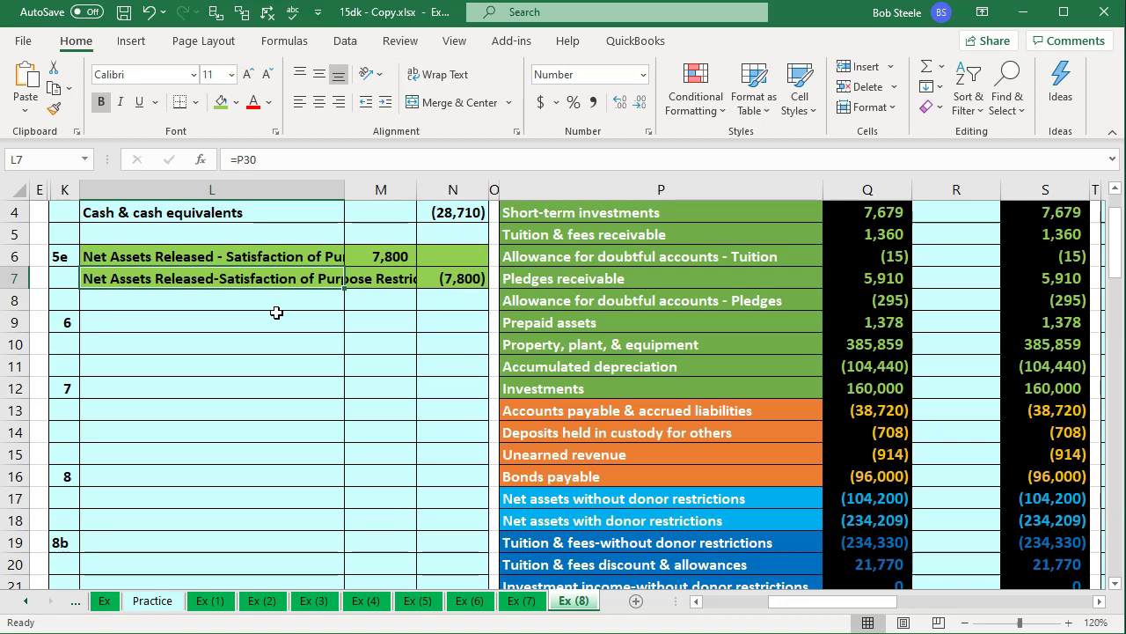
Switch to QuickBooks Desktop and look over a blank general journal entry form, closing it without recording anything.
key(alt+Tab)
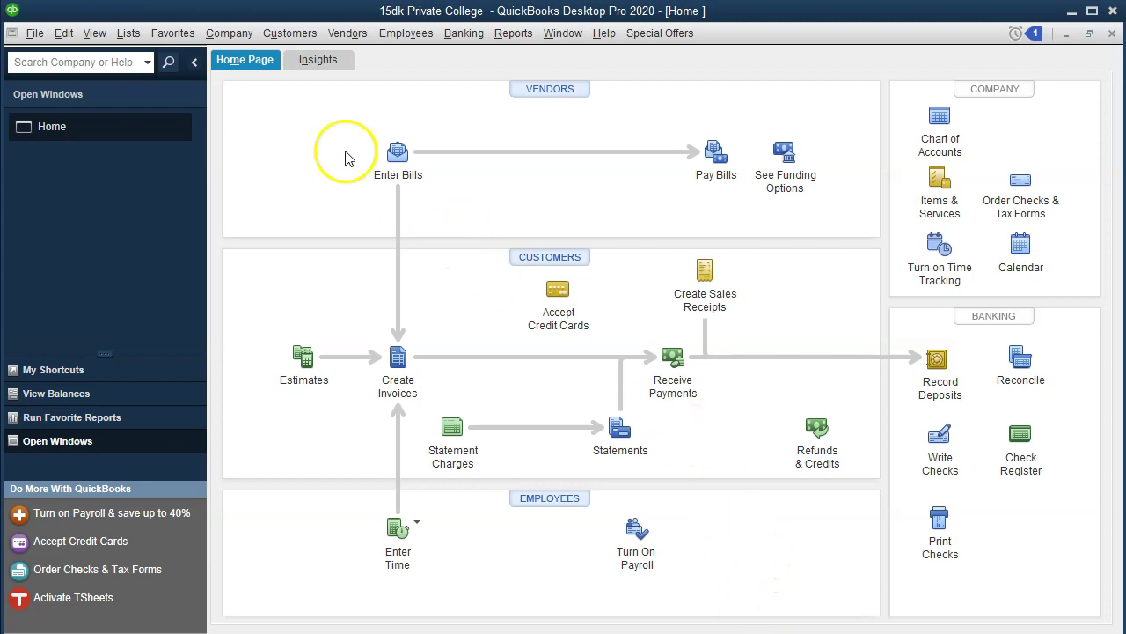
click(232, 34)
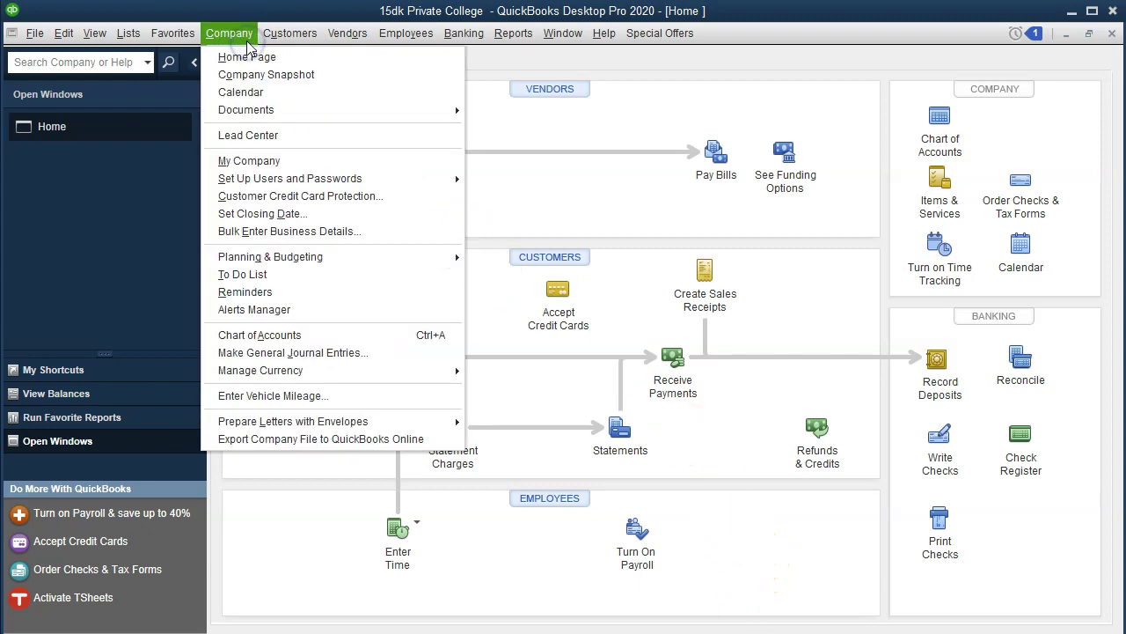
click(350, 356)
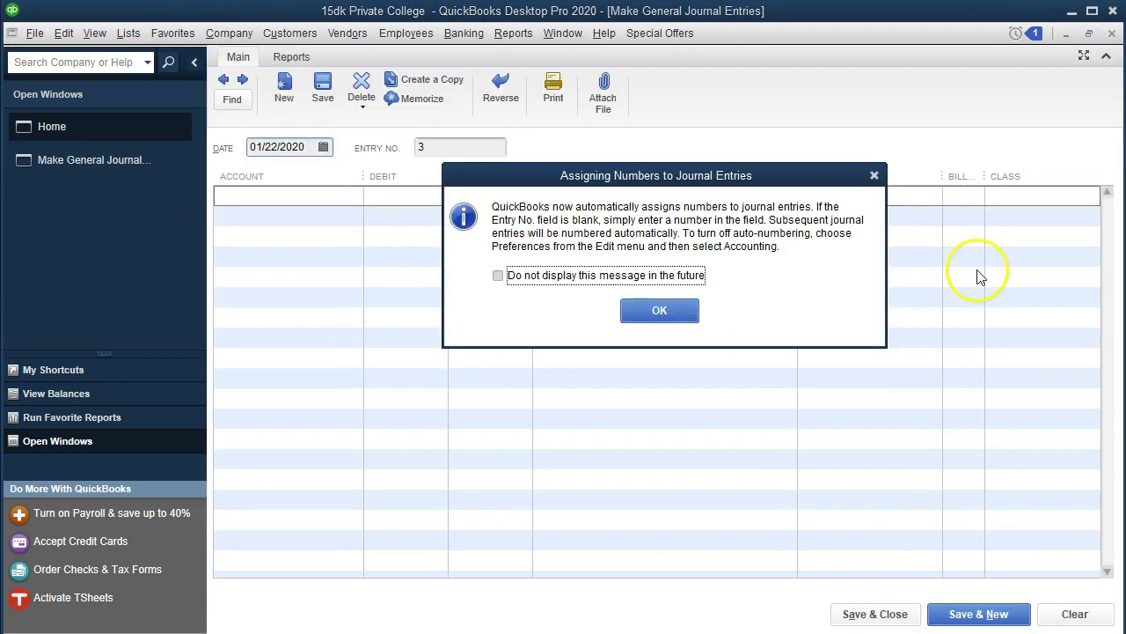
click(873, 175)
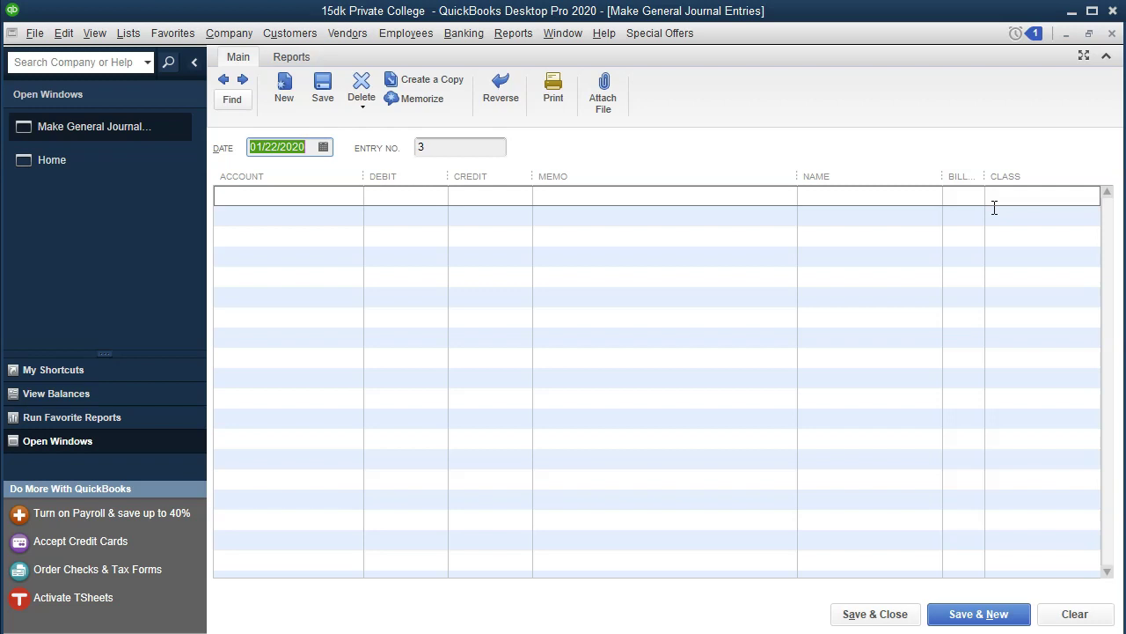
click(1112, 33)
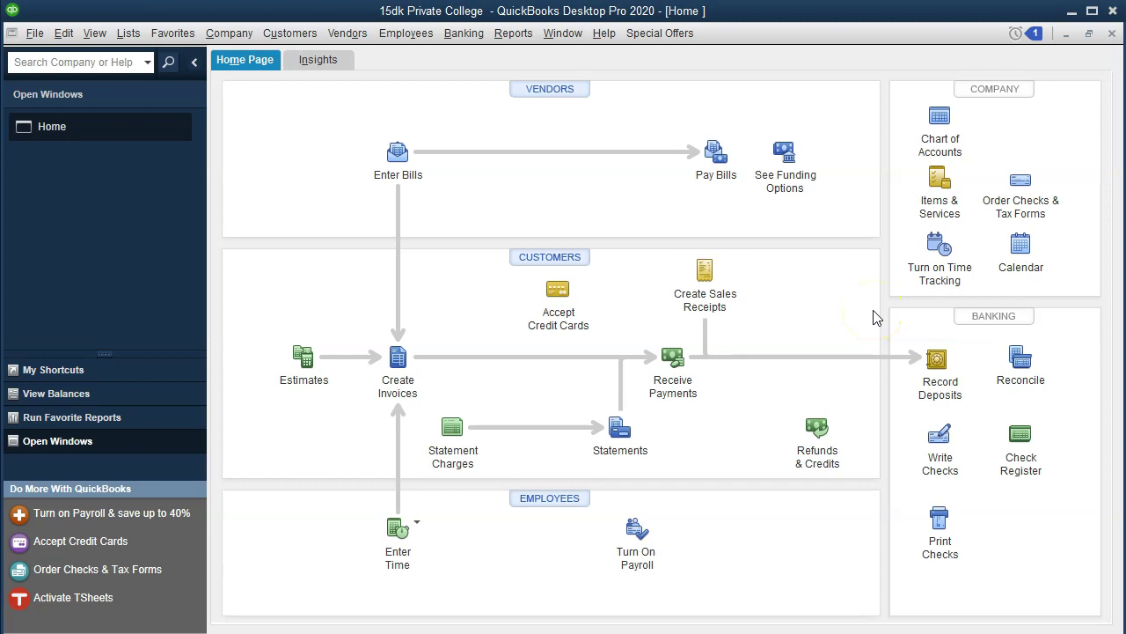
Open a blank check from the Checking register and add a new bank account named Clearing Account as its bank account.
click(1010, 461)
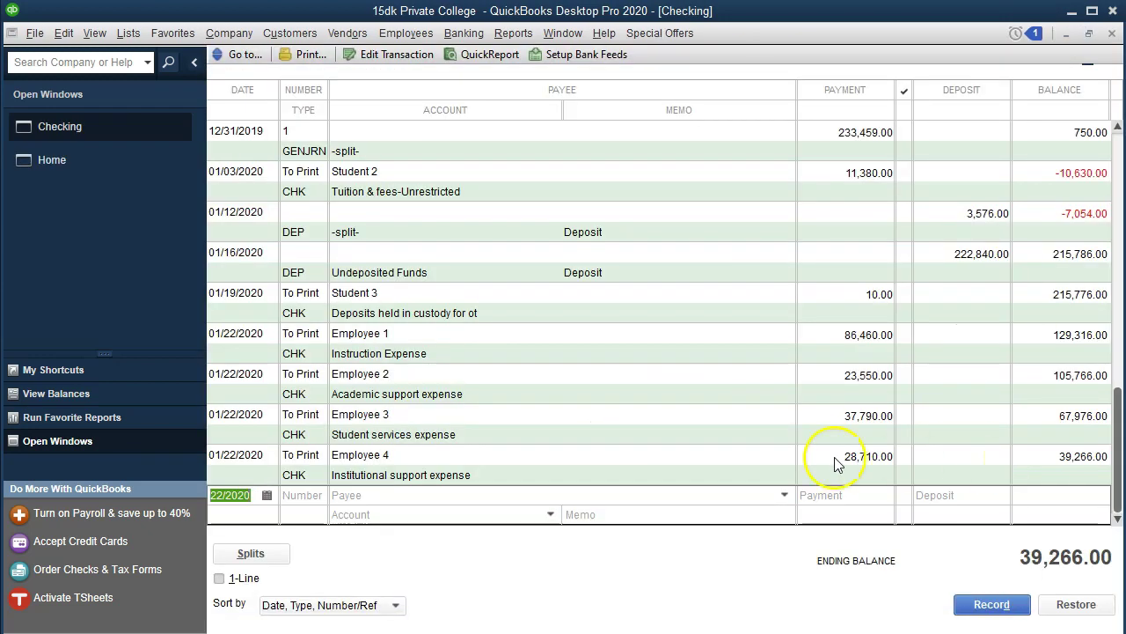
double_click(309, 523)
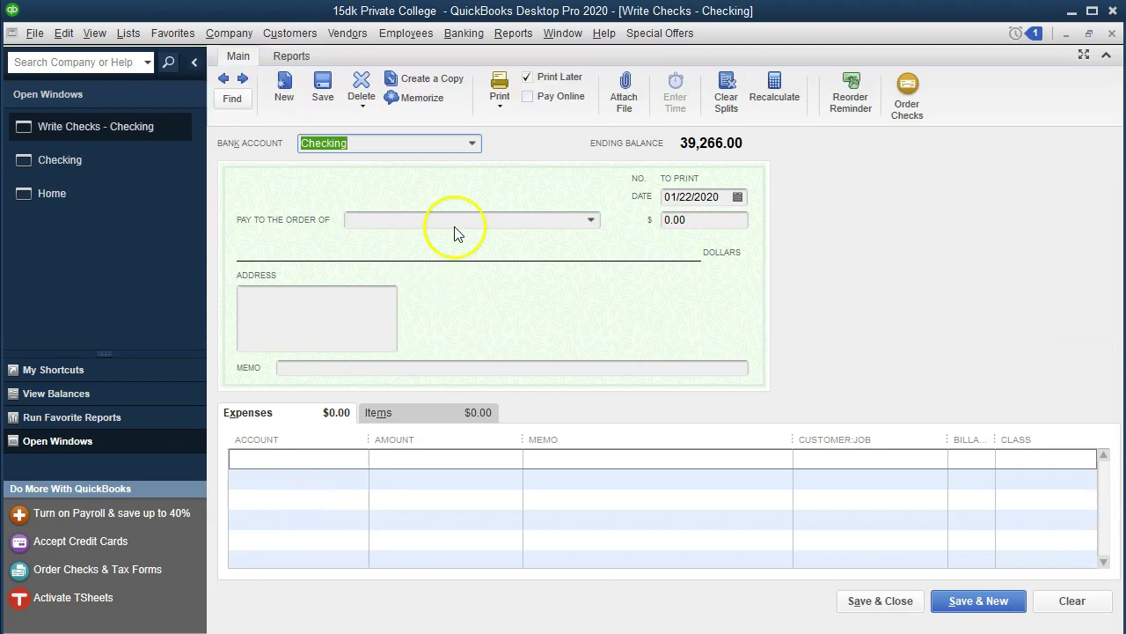
click(472, 144)
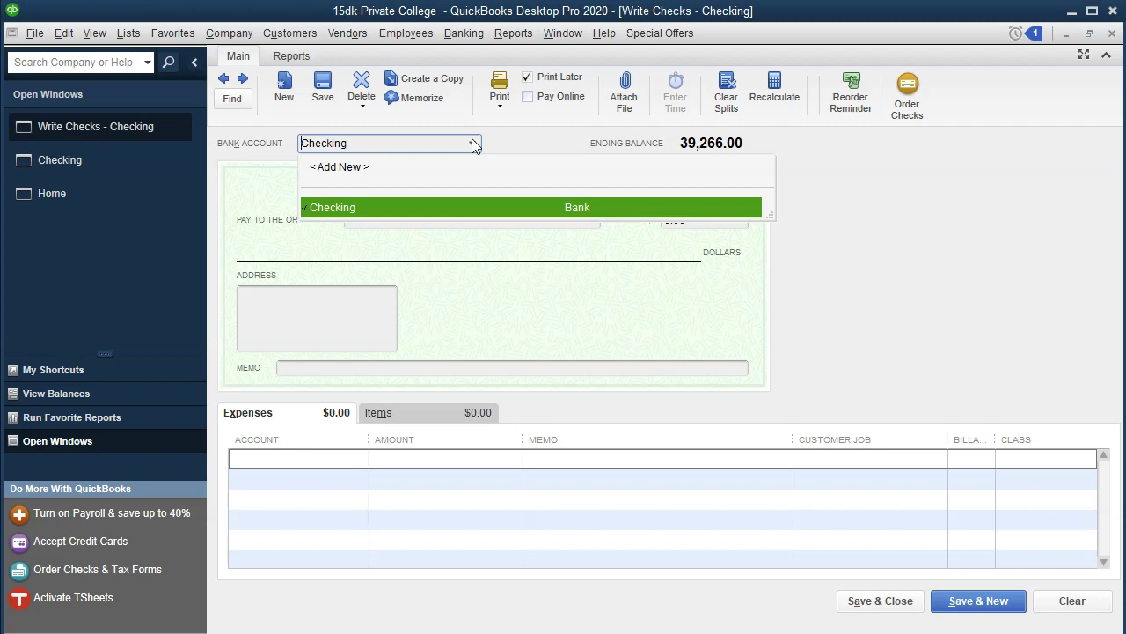
click(352, 167)
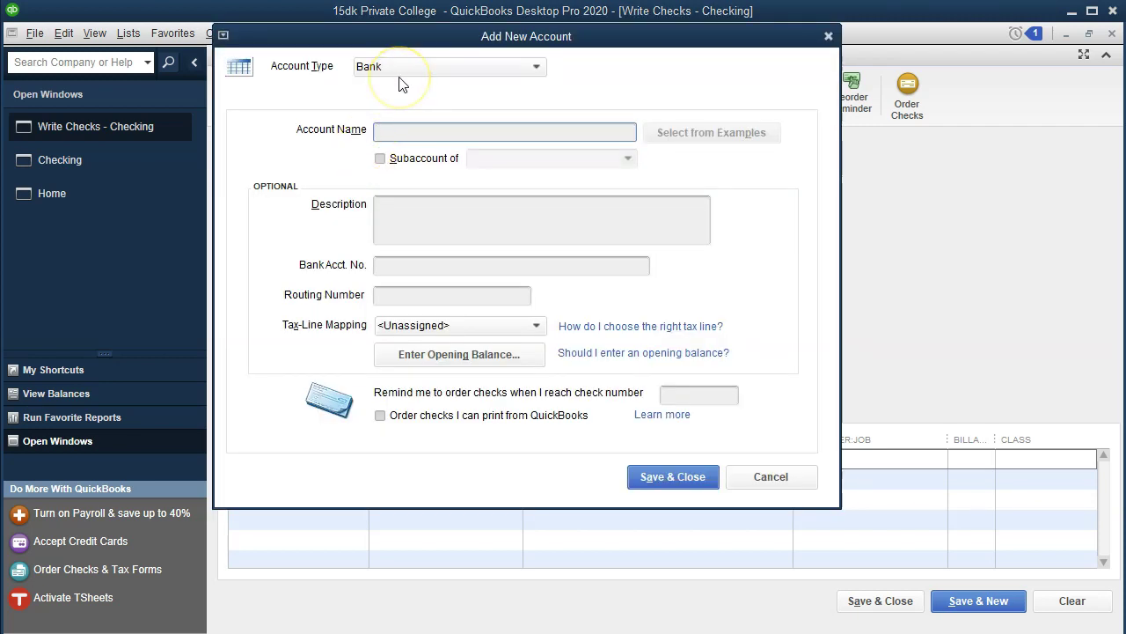
text(Clearing Account)
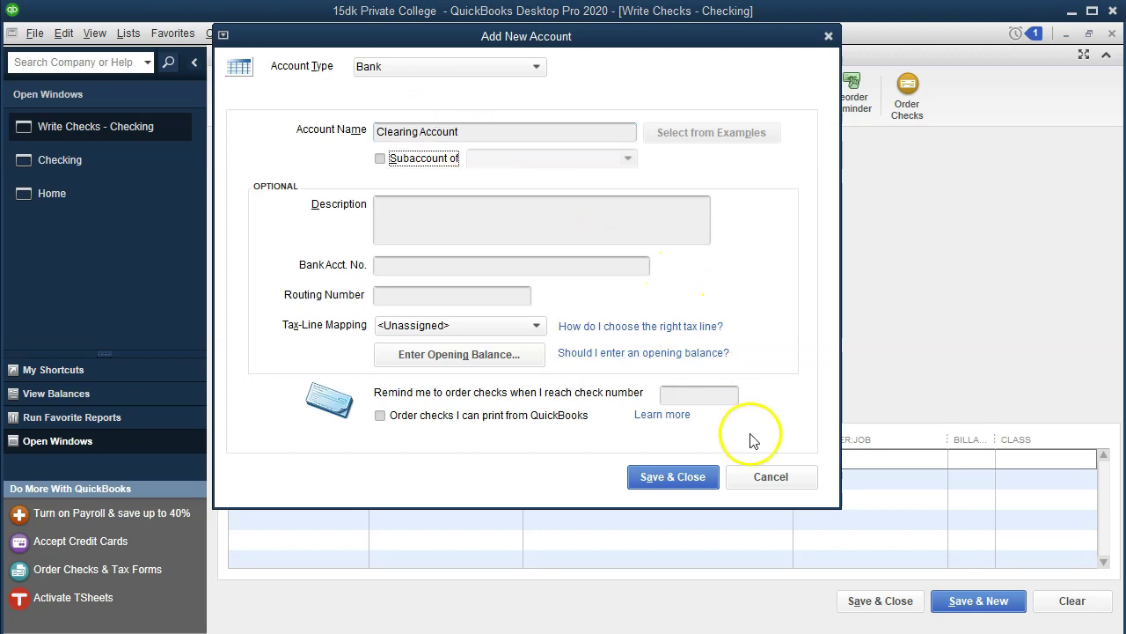
click(693, 478)
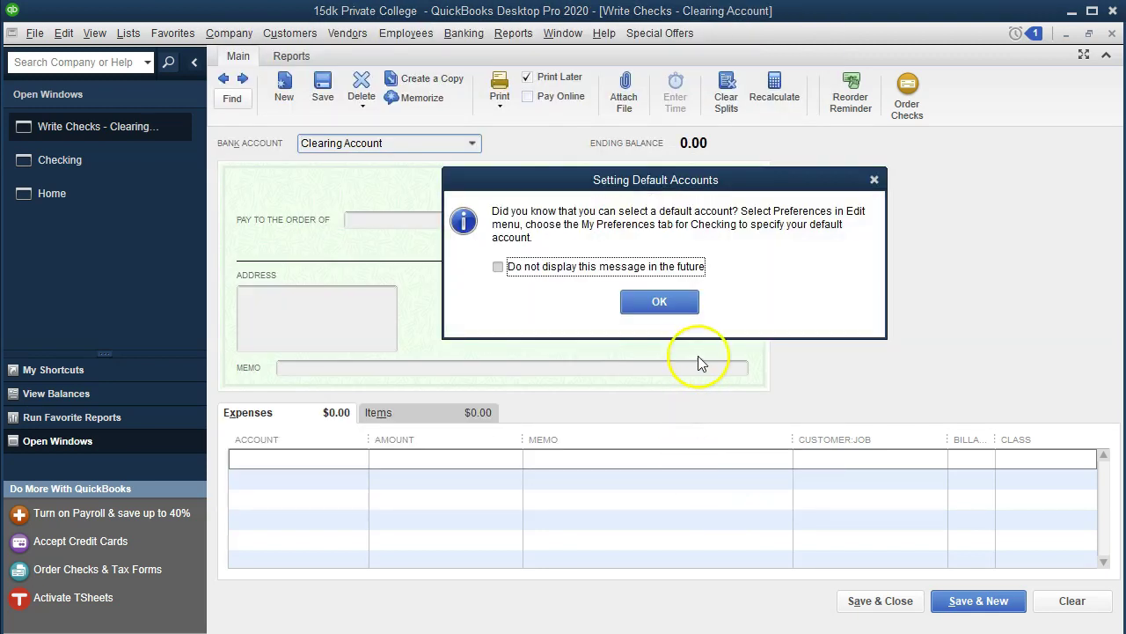
click(675, 309)
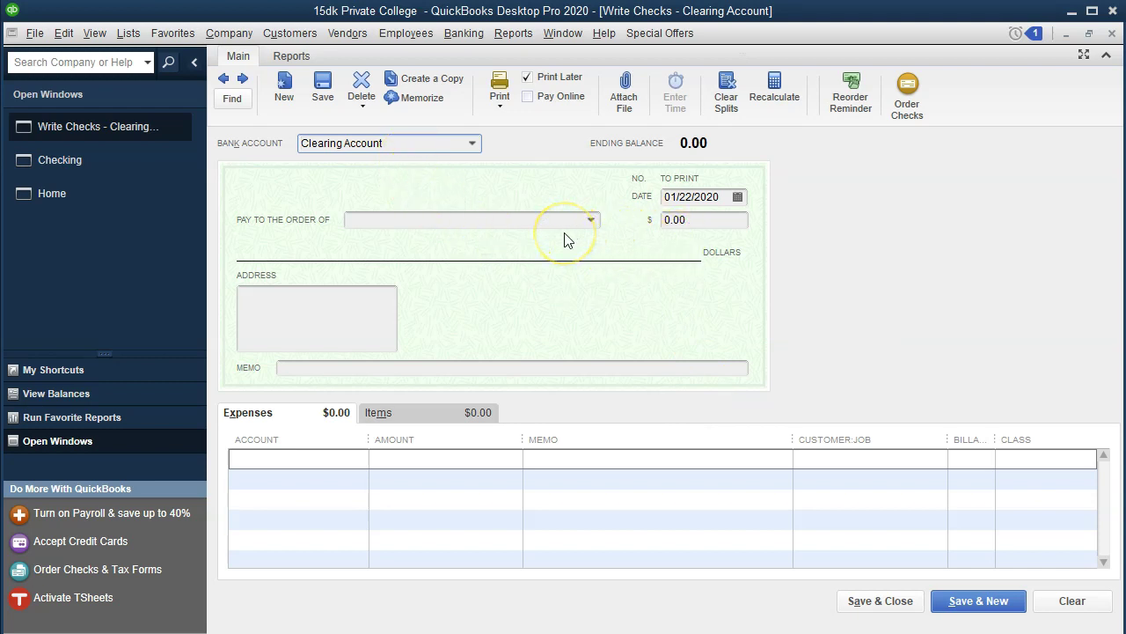
Enter Net Assets Released-Restricted as the check's first expense account and start setting it up with the Income account type.
click(291, 456)
click(284, 460)
click(252, 460)
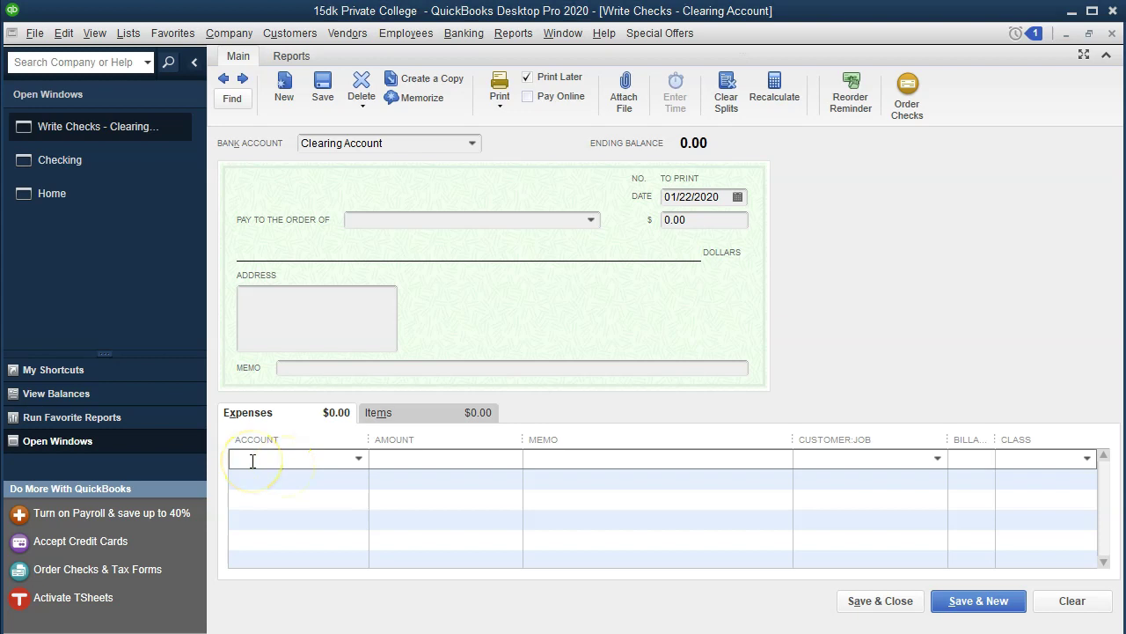
text(Net Ass)
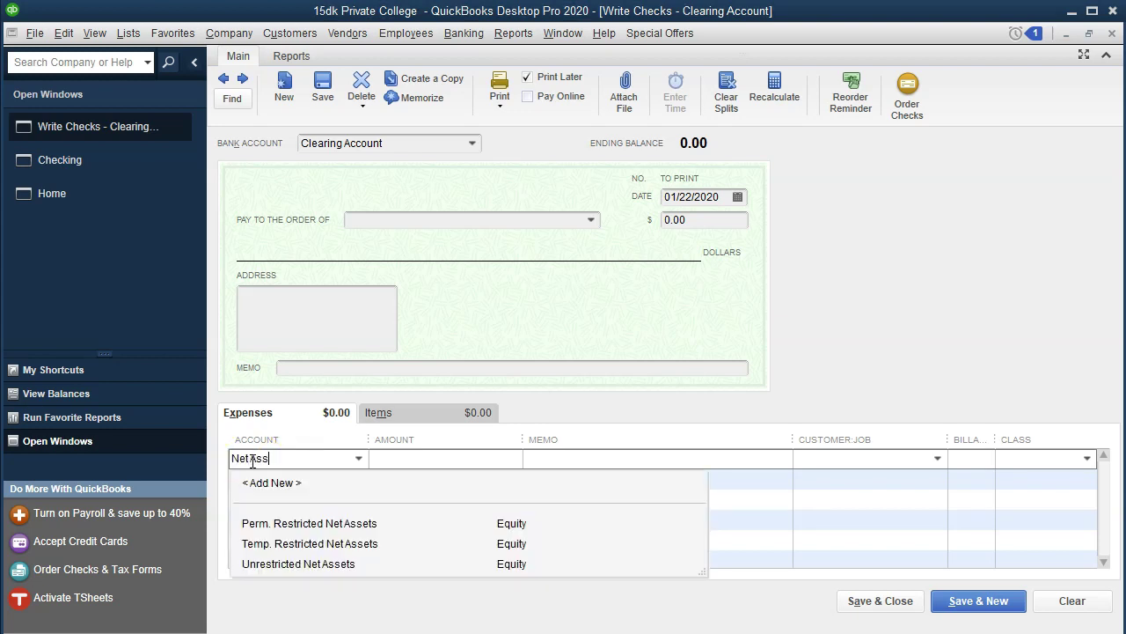
text(ets Releas)
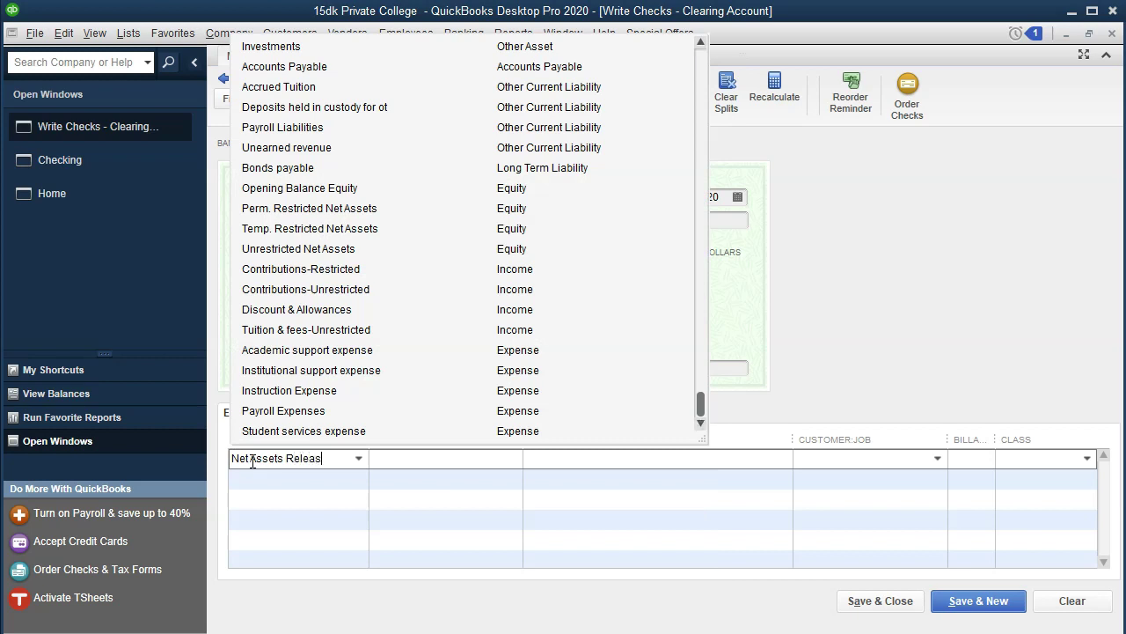
text(ed-Restricted)
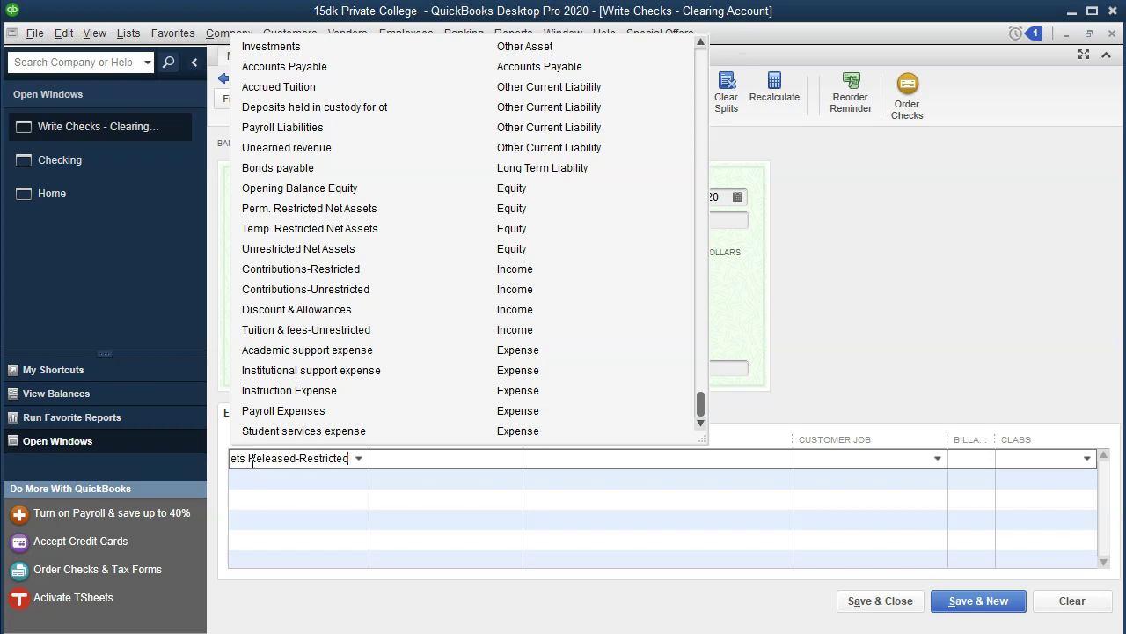
key(Tab)
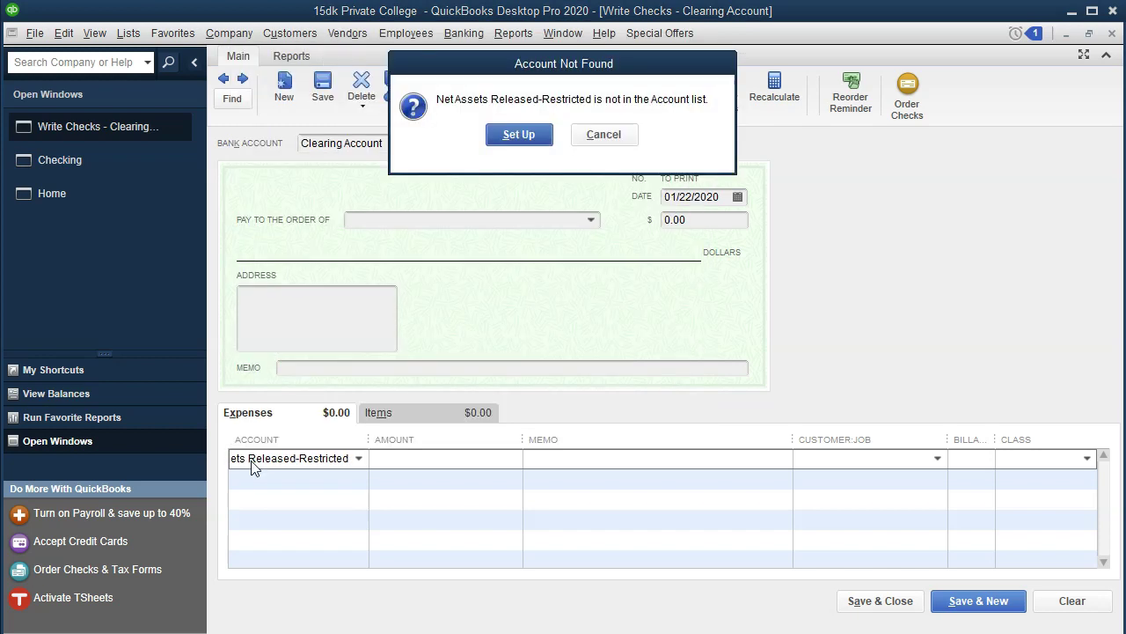
key(Return)
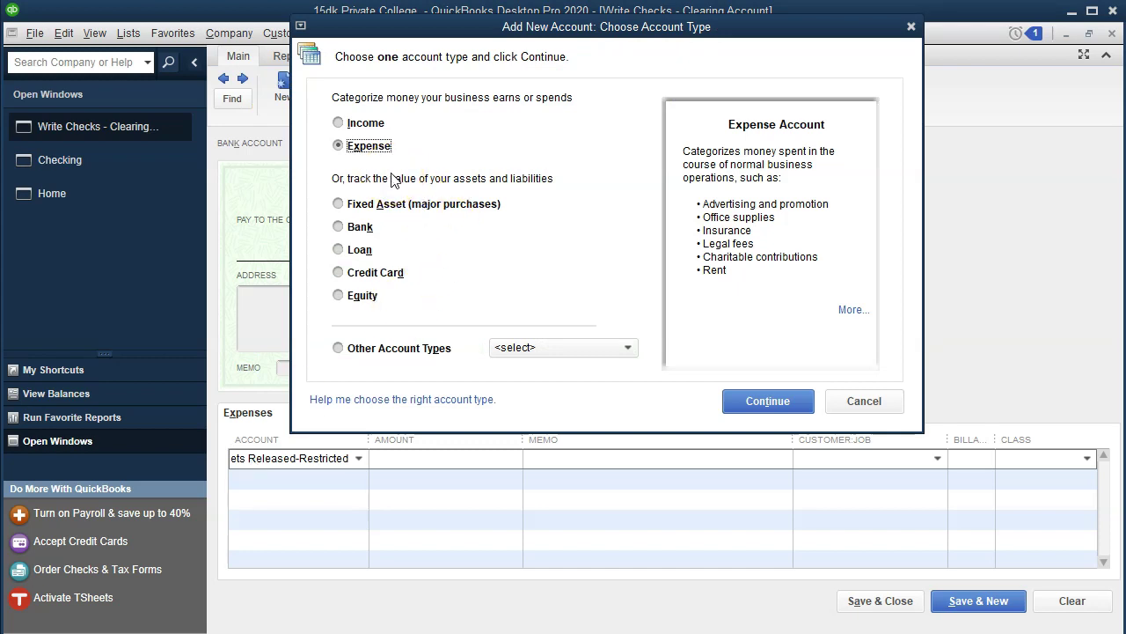
click(362, 124)
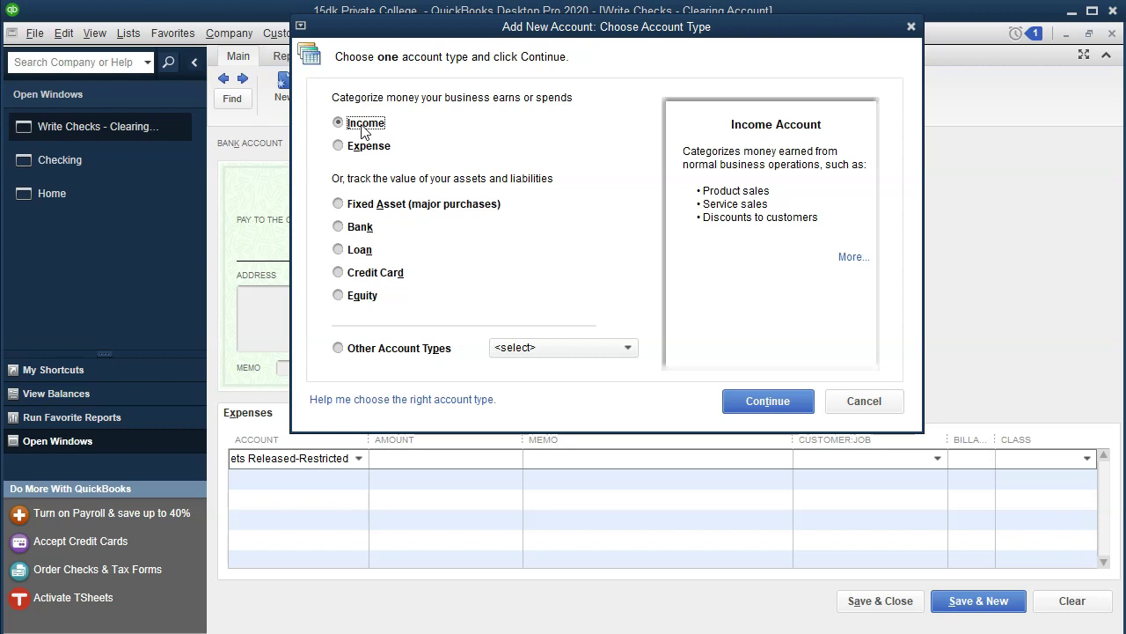
Switch to the Excel worksheet and examine the Revenues & Gains section of the Statement of Activities on sheet Ex (8).
click(535, 629)
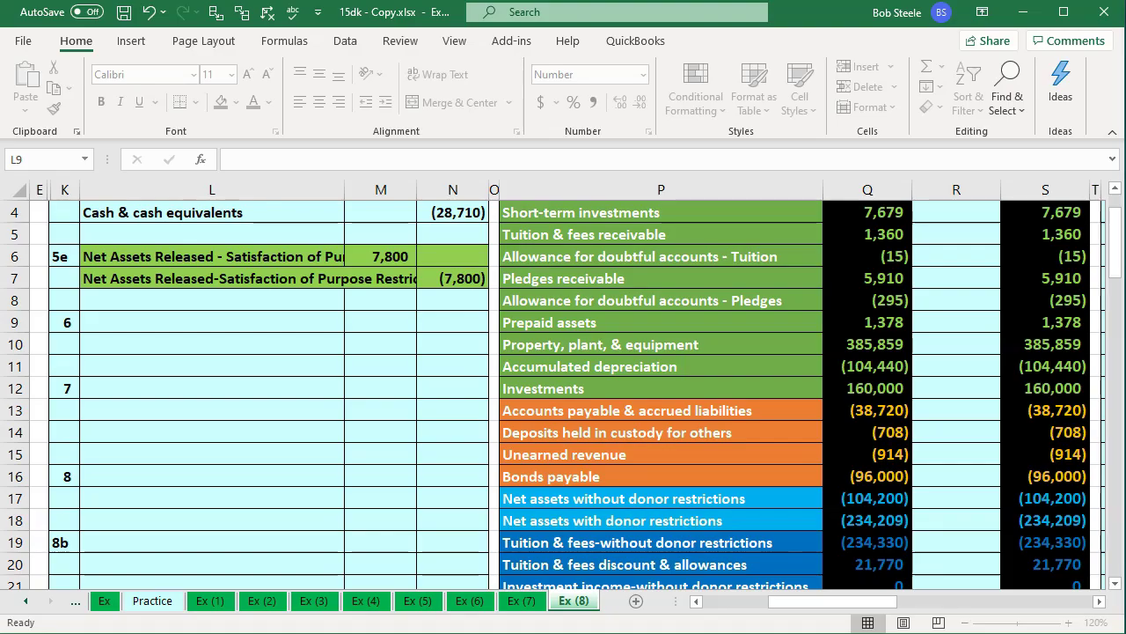
click(762, 437)
key(Right)
key(Right)
key(Right)
key(Right)
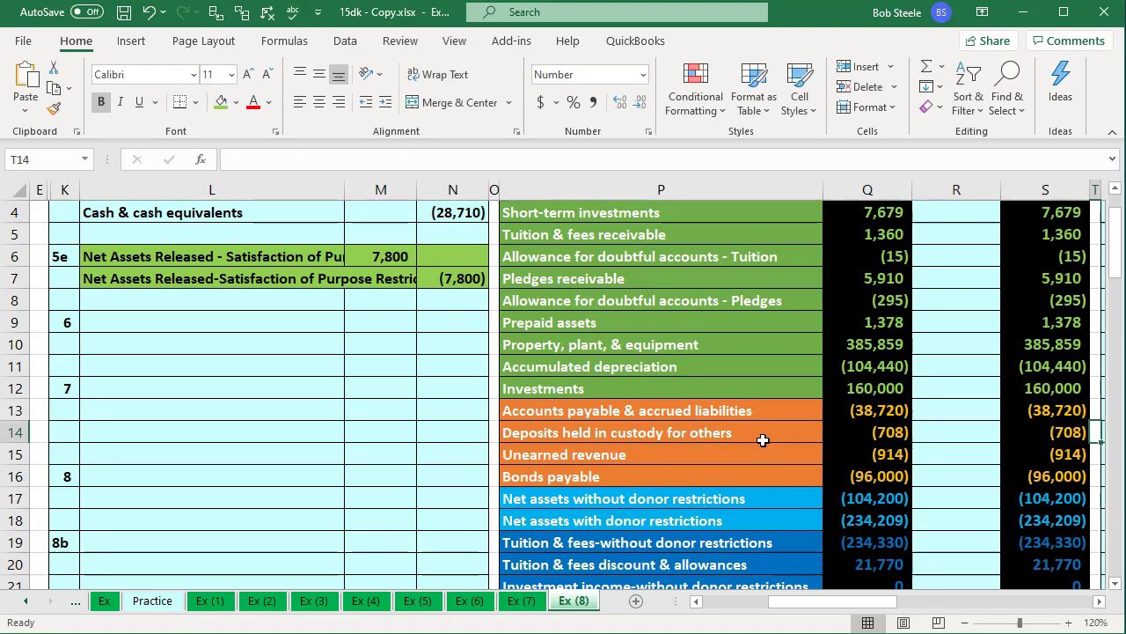
key(Right)
key(Right)
key(Right)
key(Right)
scroll(763, 444, up, 1)
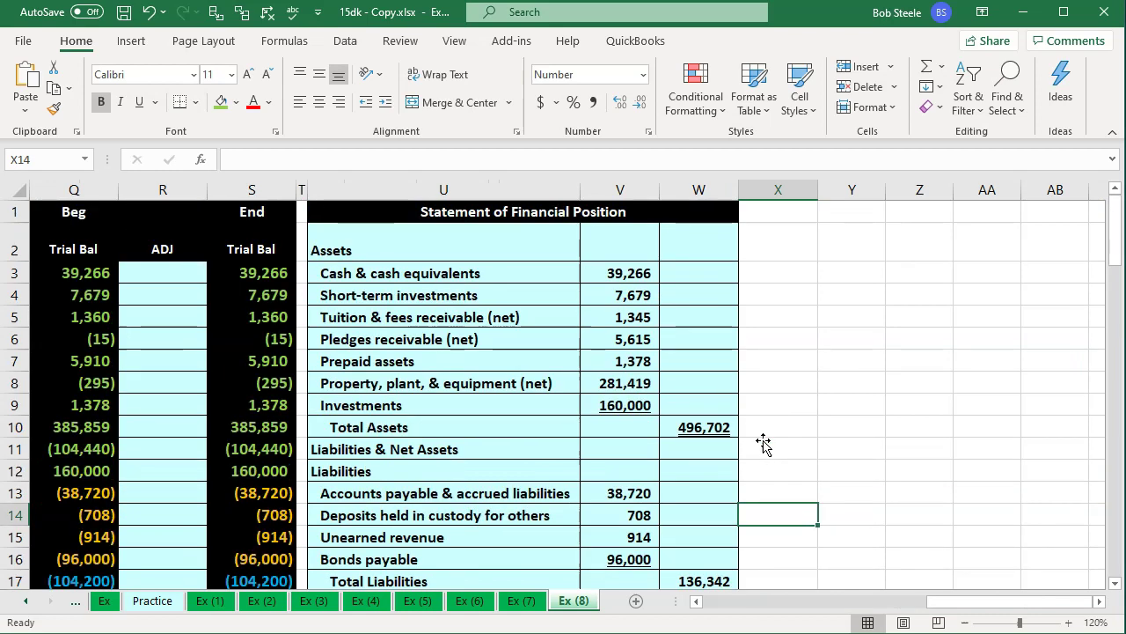
scroll(763, 445, down, 6)
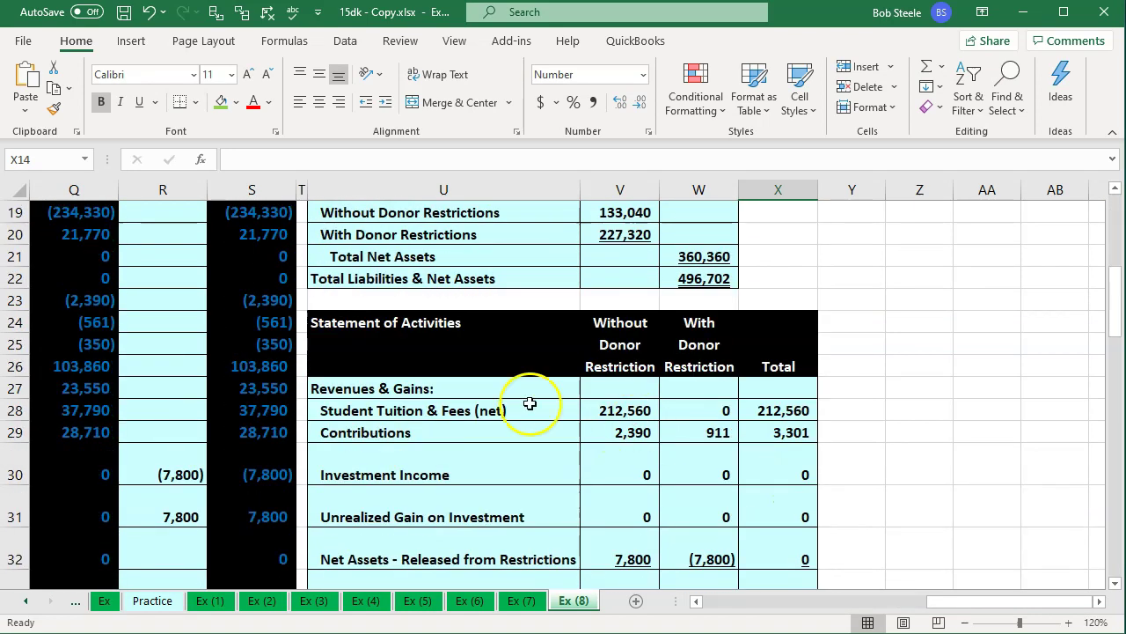
Examine the Net Assets - Released from Restrictions row in the Statement of Activities on sheet Ex (8).
scroll(517, 390, down, 1)
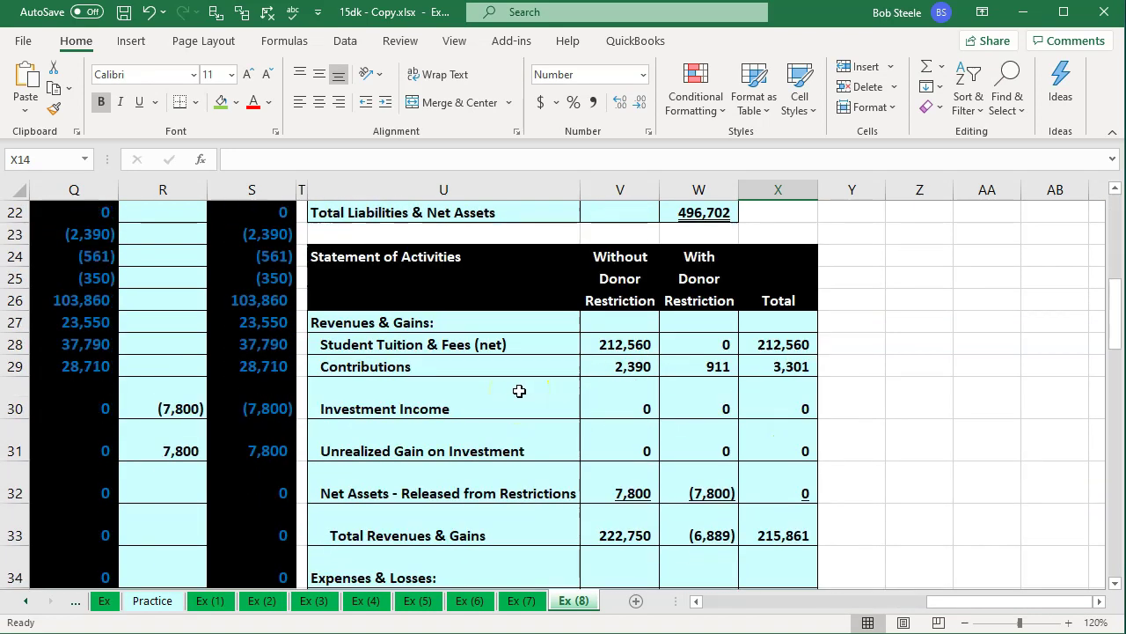
click(525, 483)
scroll(525, 482, down, 1)
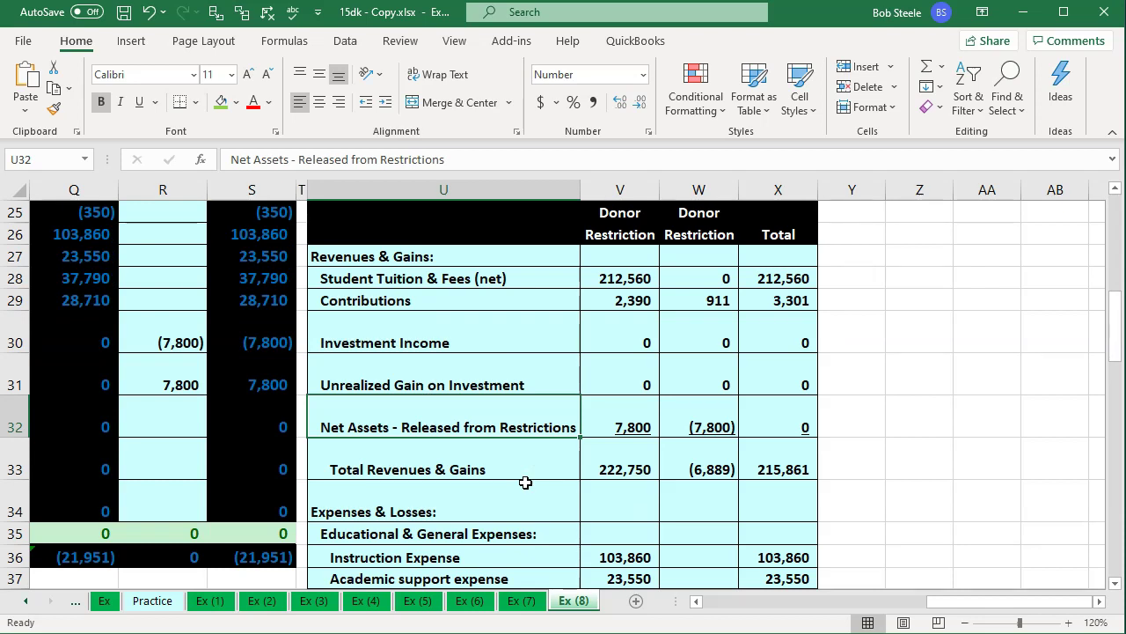
Switch back to QuickBooks, create Net Assets Released-Restricted with the Other Income account type, and widen the expense table's account column.
key(alt+Tab)
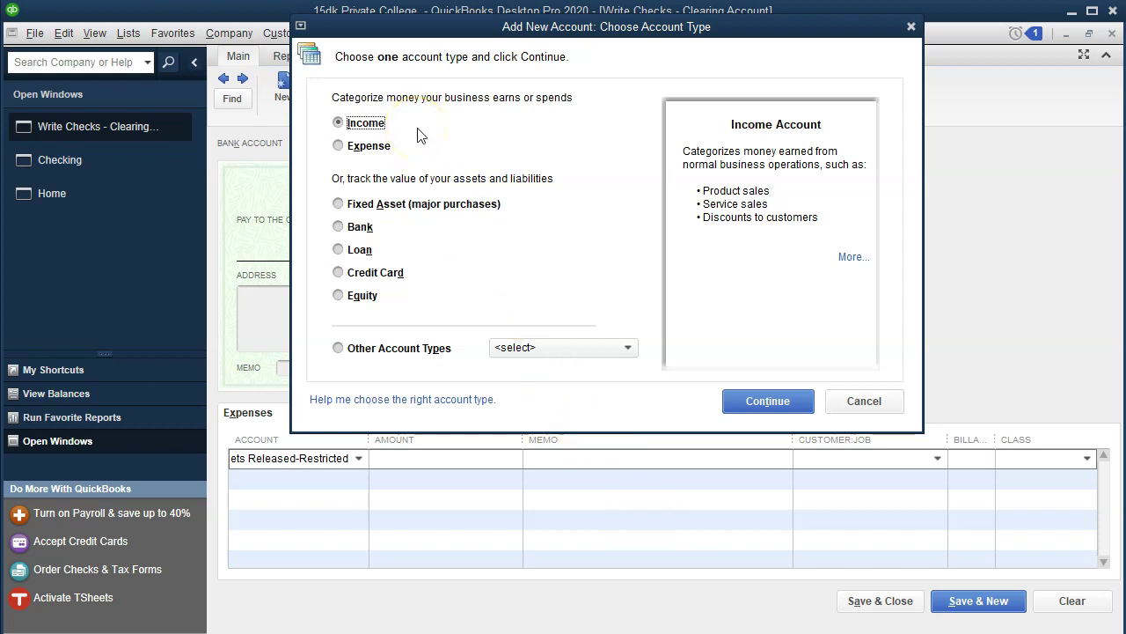
click(622, 349)
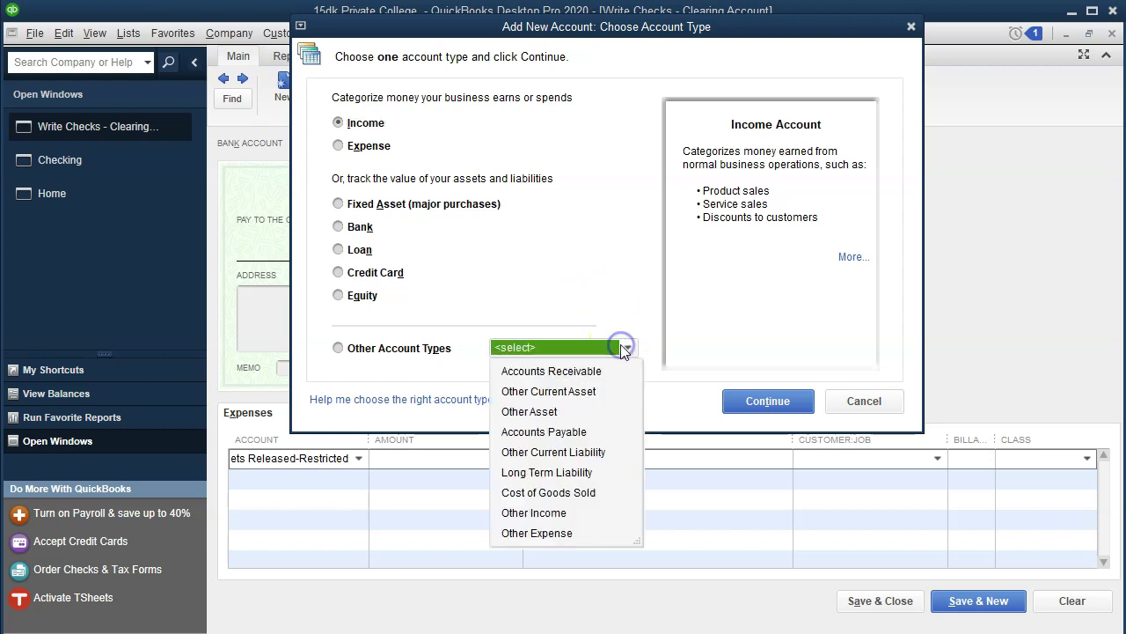
click(572, 514)
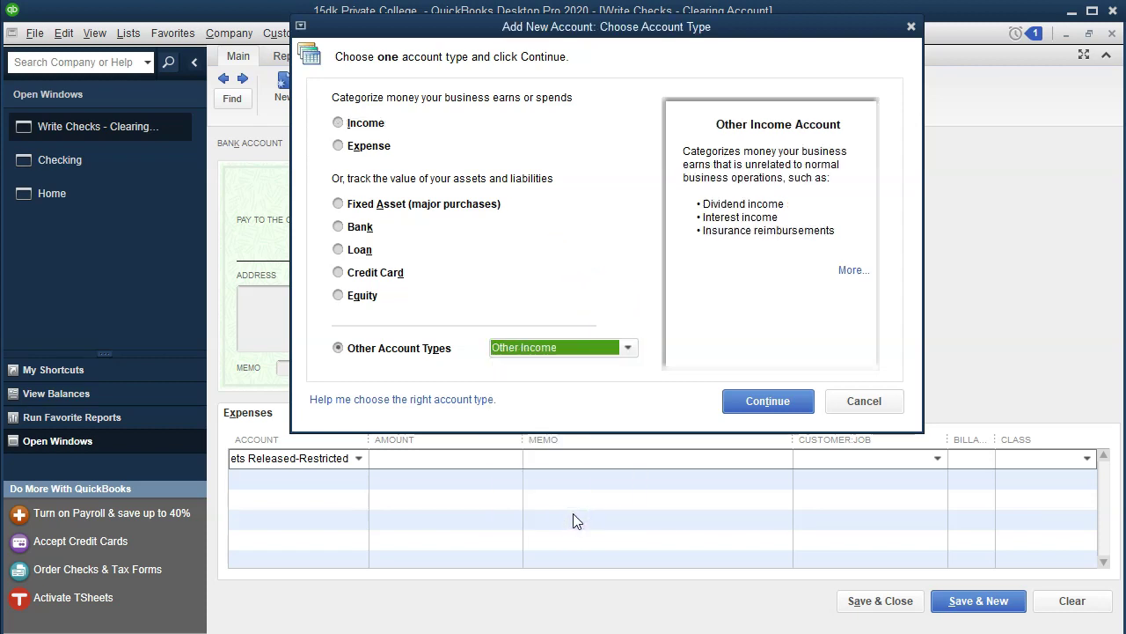
click(794, 409)
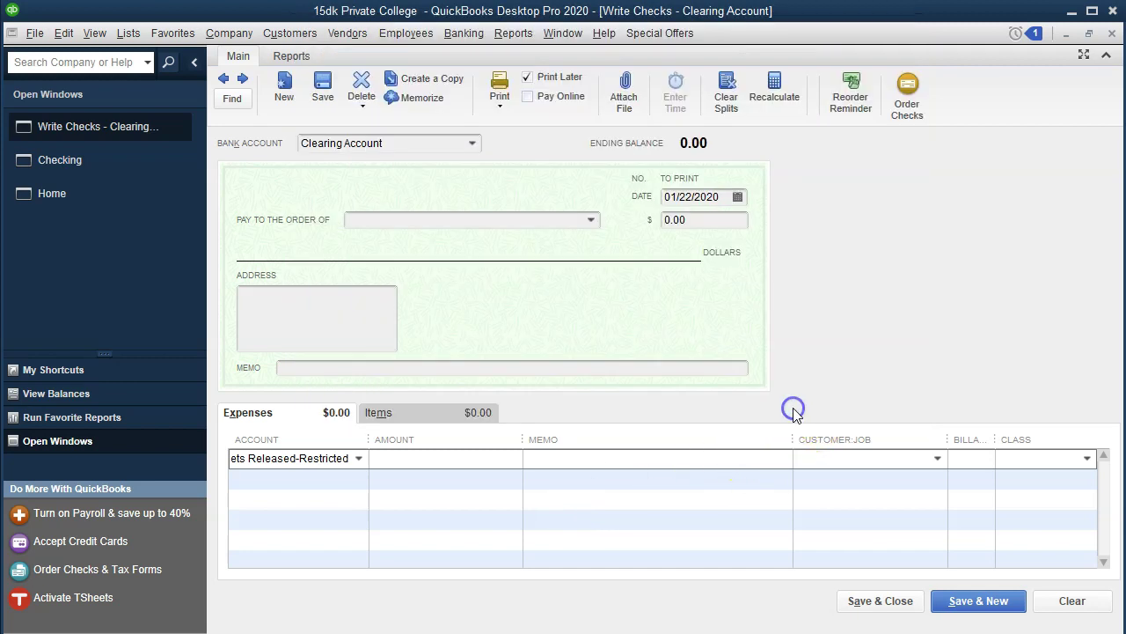
click(684, 471)
drag(370, 439, 430, 445)
click(452, 455)
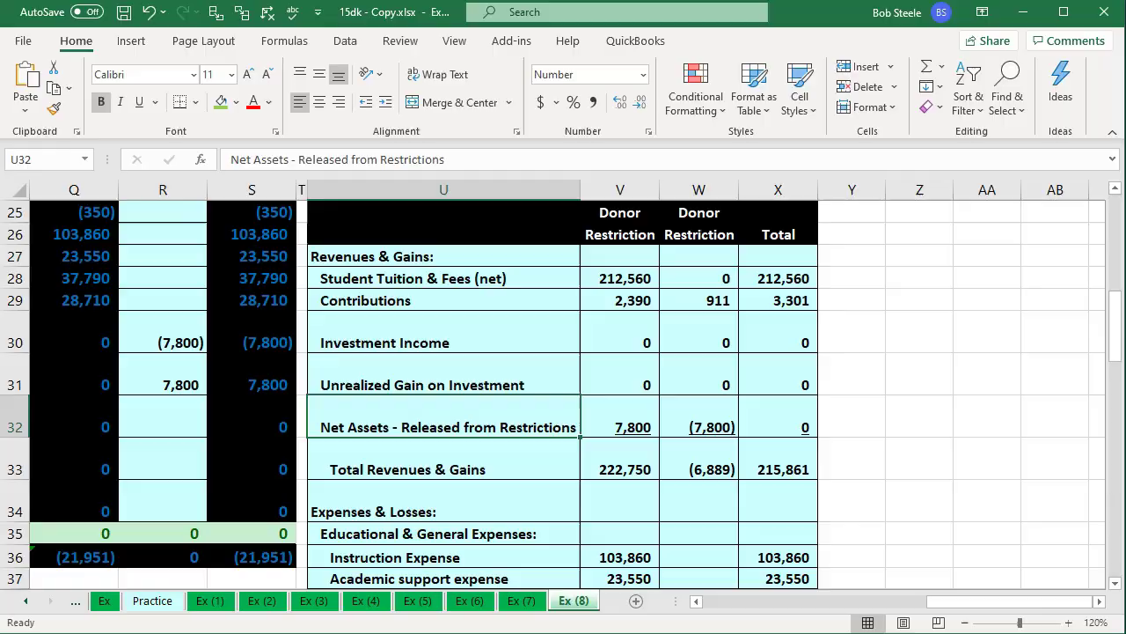
Switch to the Excel worksheet and check journal entry 5e for the release of net assets on sheet Ex (8).
key(alt+Tab)
click(545, 482)
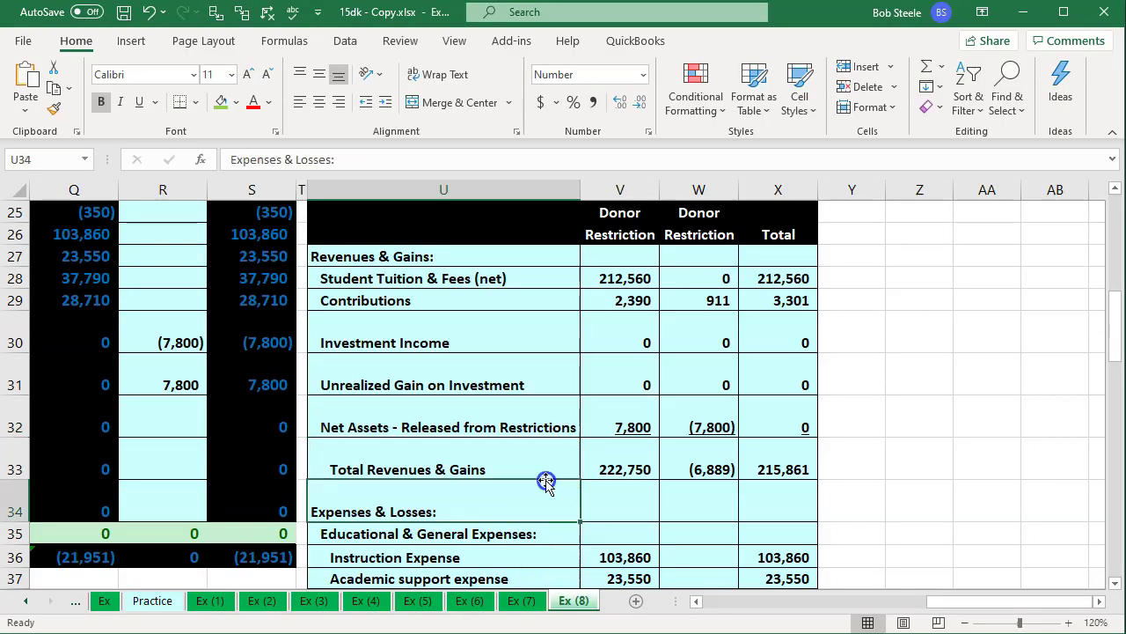
key(Left)
key(Left)
key(Left)
key(Left)
key(Left)
key(Left)
key(Left)
key(Left)
key(Left)
key(Left)
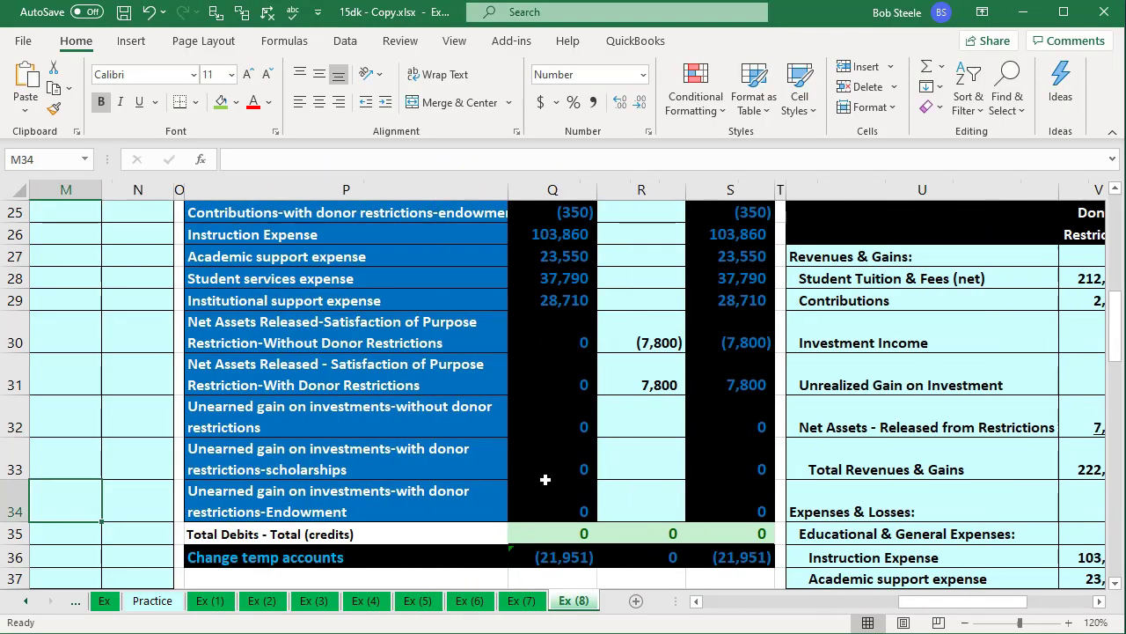
scroll(545, 479, up, 8)
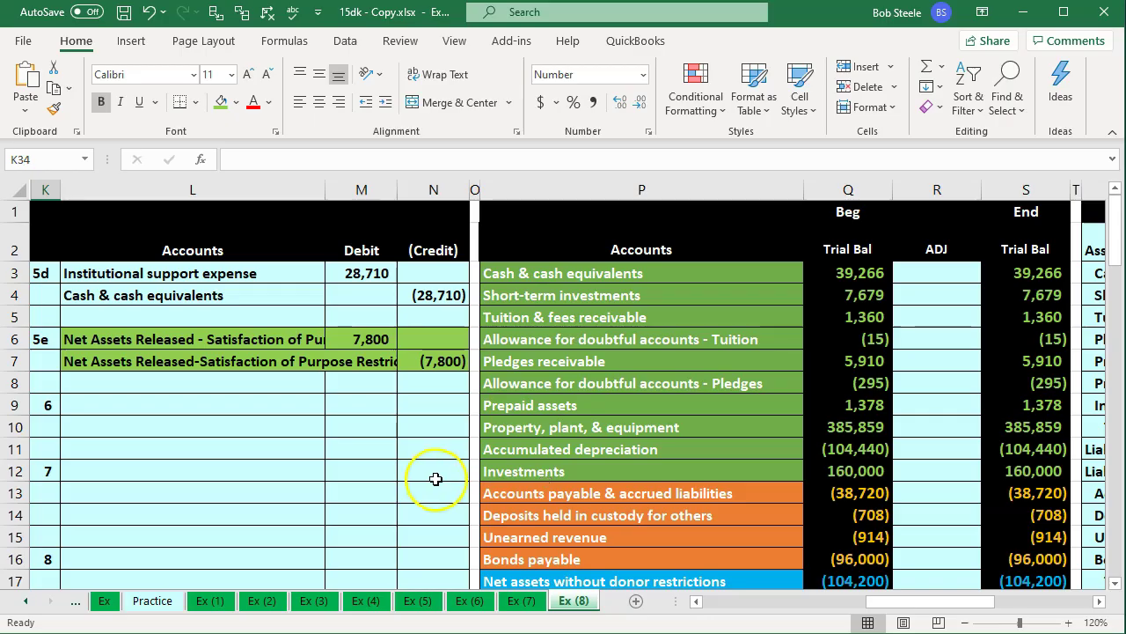
Switch to QuickBooks and enter 7800 as the amount for Net Assets Released-Restricted on the check.
key(alt+Tab)
click(523, 458)
text(7800)
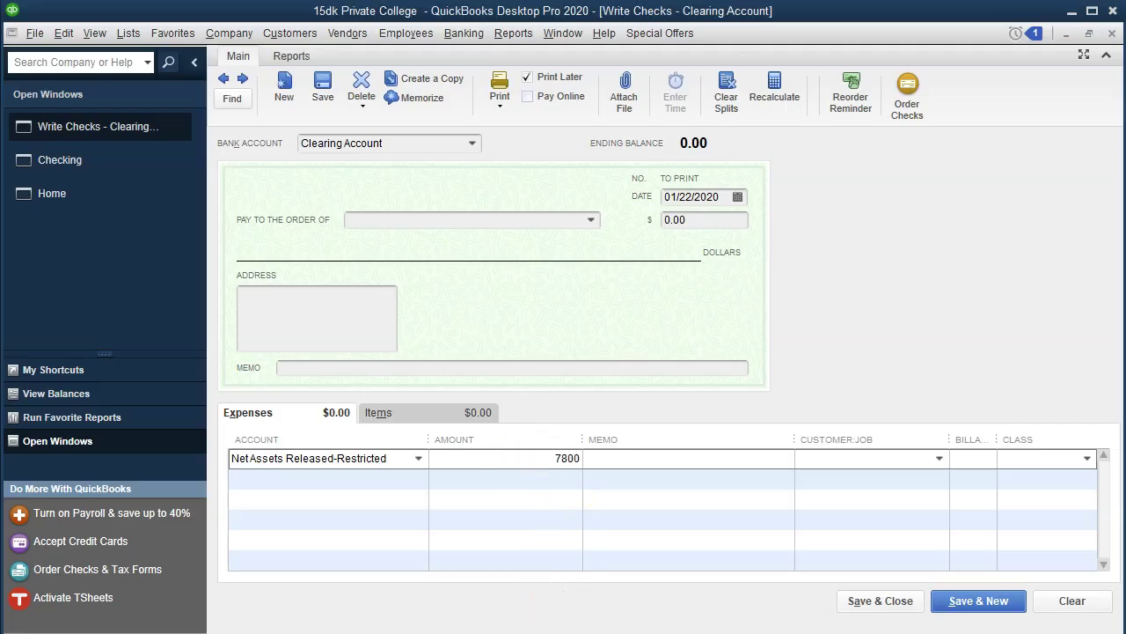
key(Tab)
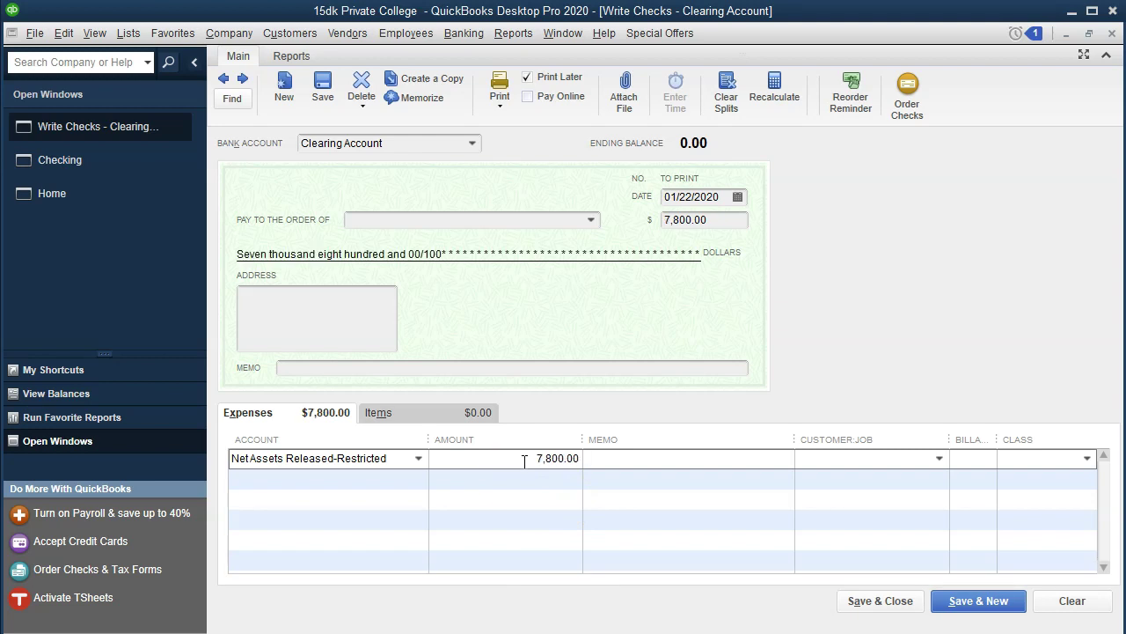
Set the check's total amount to 0 and enter 7800 again on the Net Assets Released-Restricted expense line.
click(709, 220)
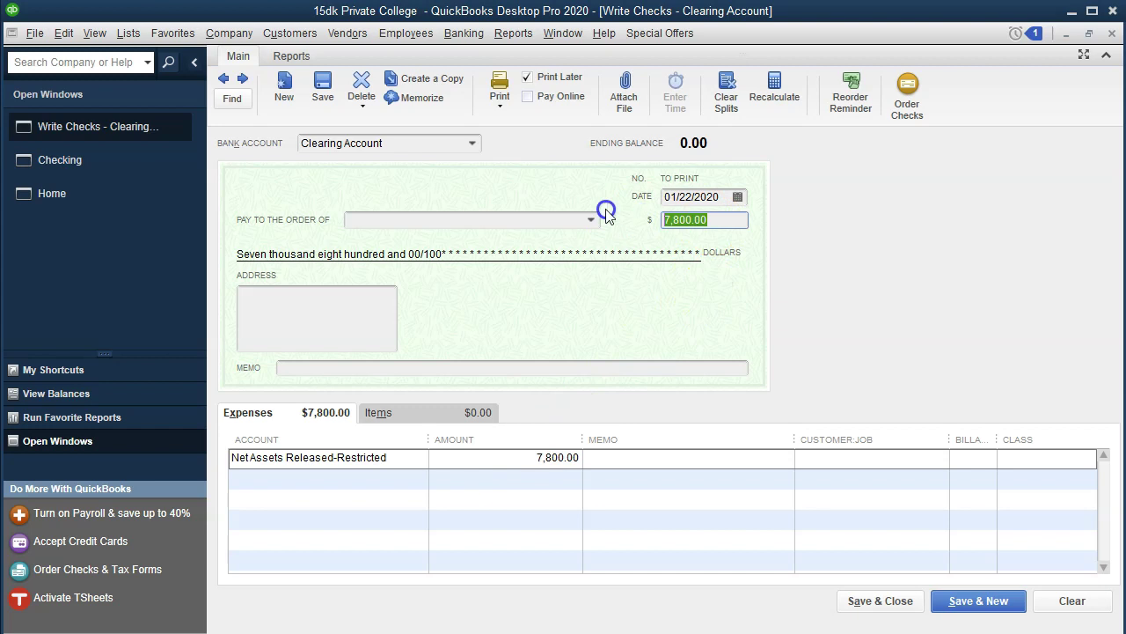
text(0)
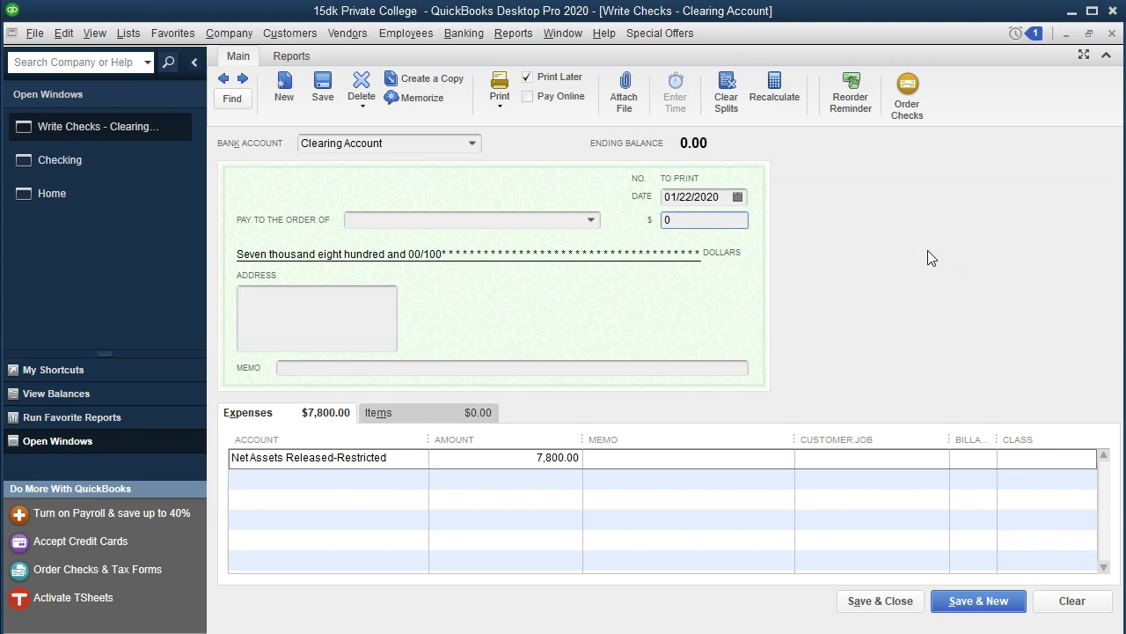
click(877, 253)
click(790, 232)
click(520, 459)
click(772, 480)
text(7800)
key(Tab)
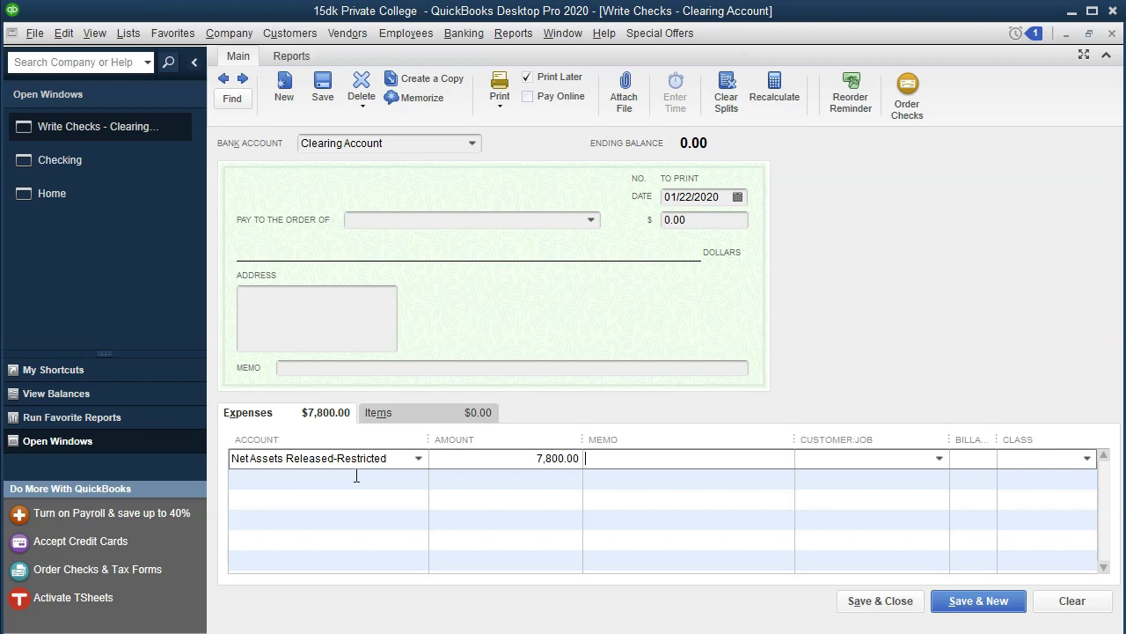
Enter Net Assets Released-Unrestricted as the second expense account and set it up as a new Other Income account.
click(357, 475)
text(Net)
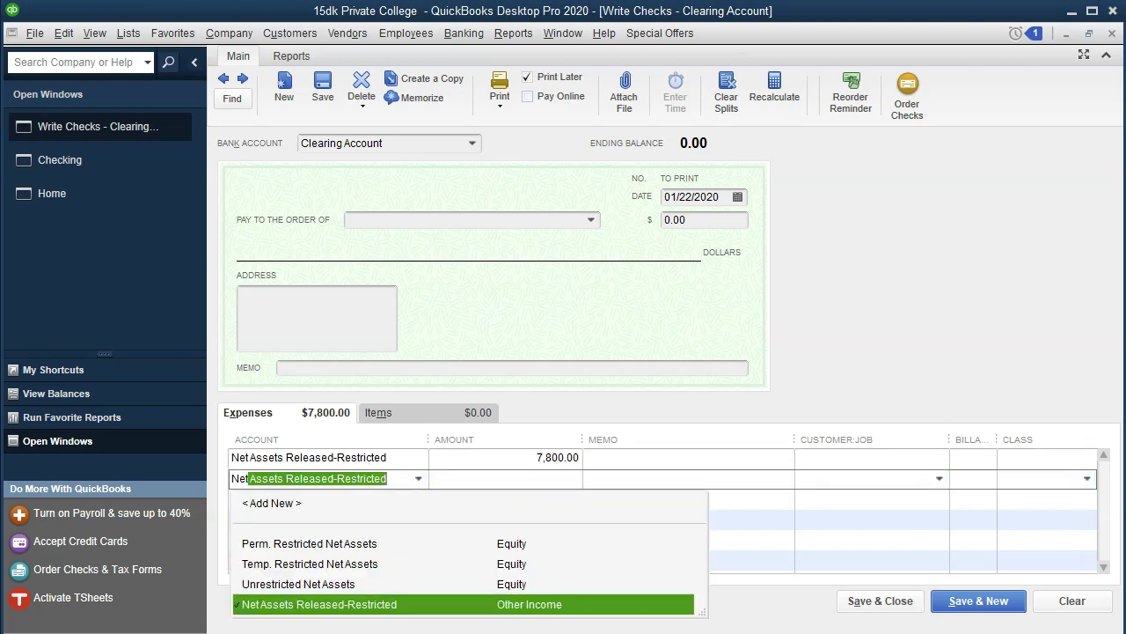
text( Assets R)
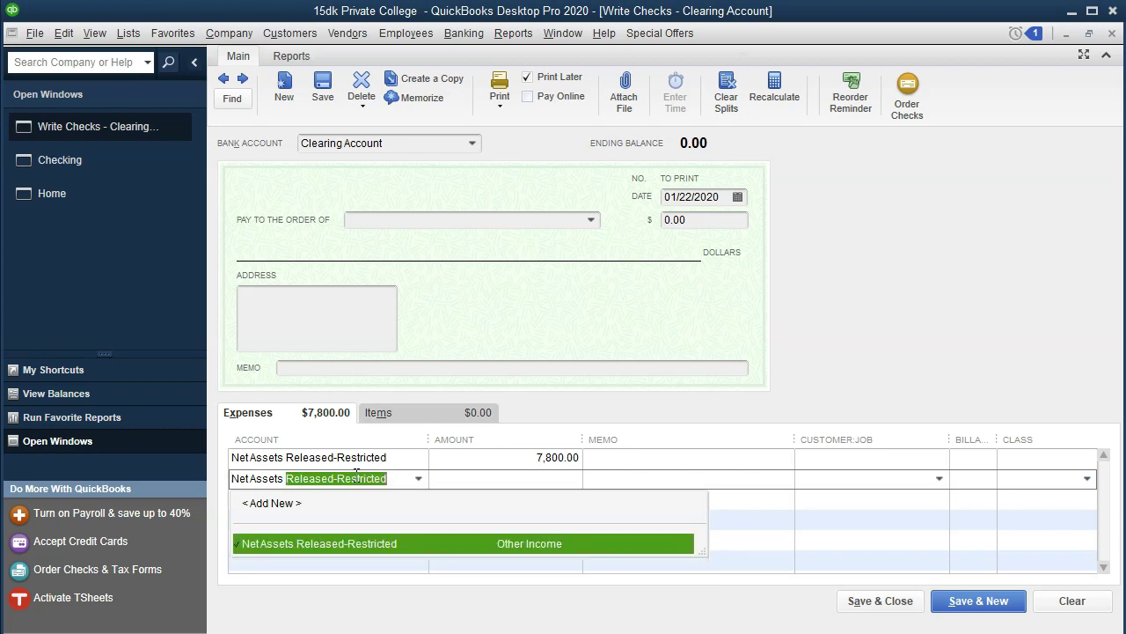
text(eleased-Unrestricted)
key(Tab)
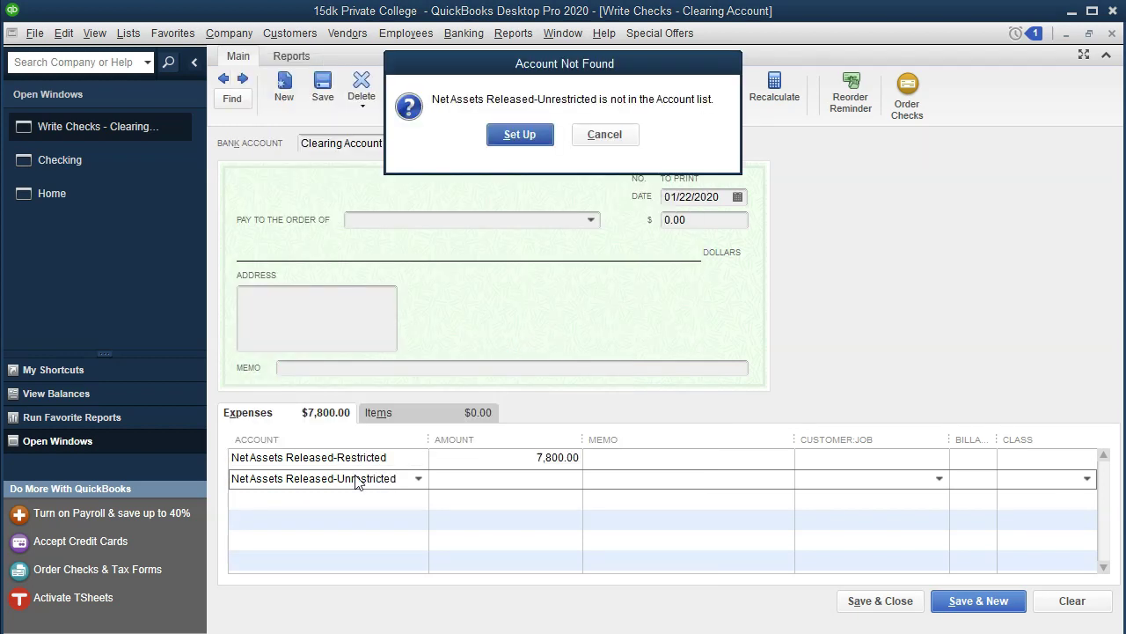
key(Return)
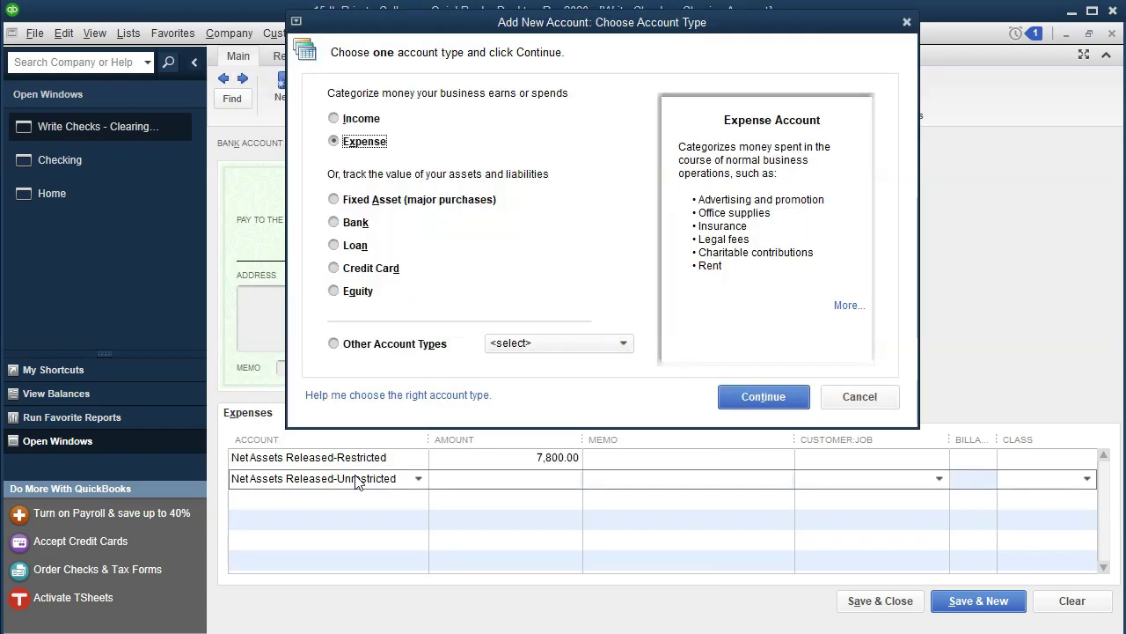
click(562, 343)
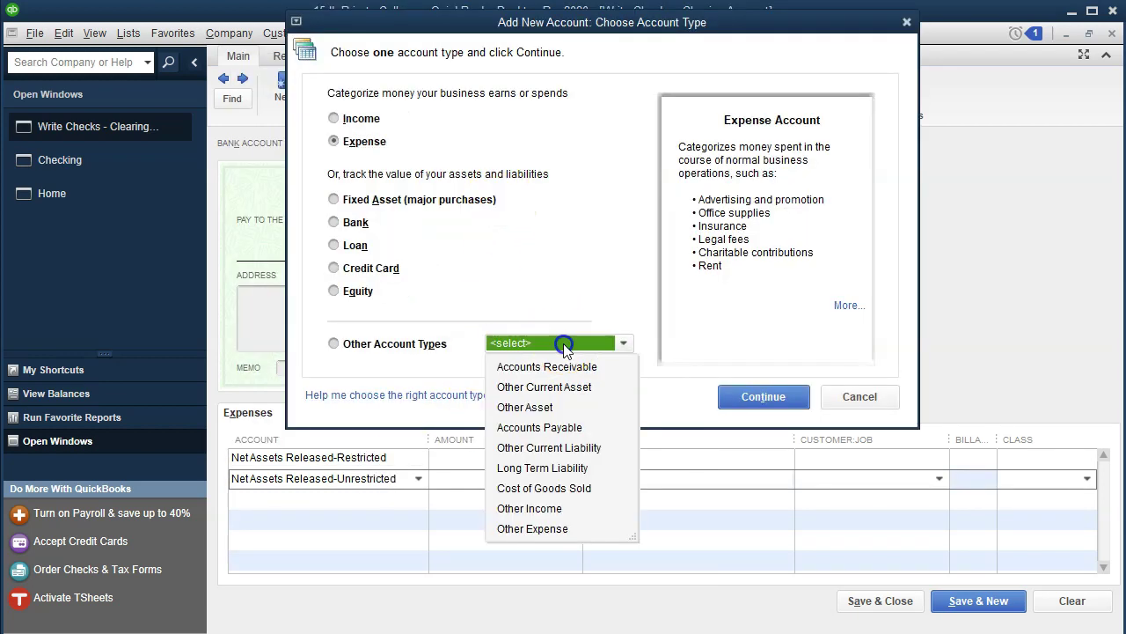
click(537, 508)
click(739, 396)
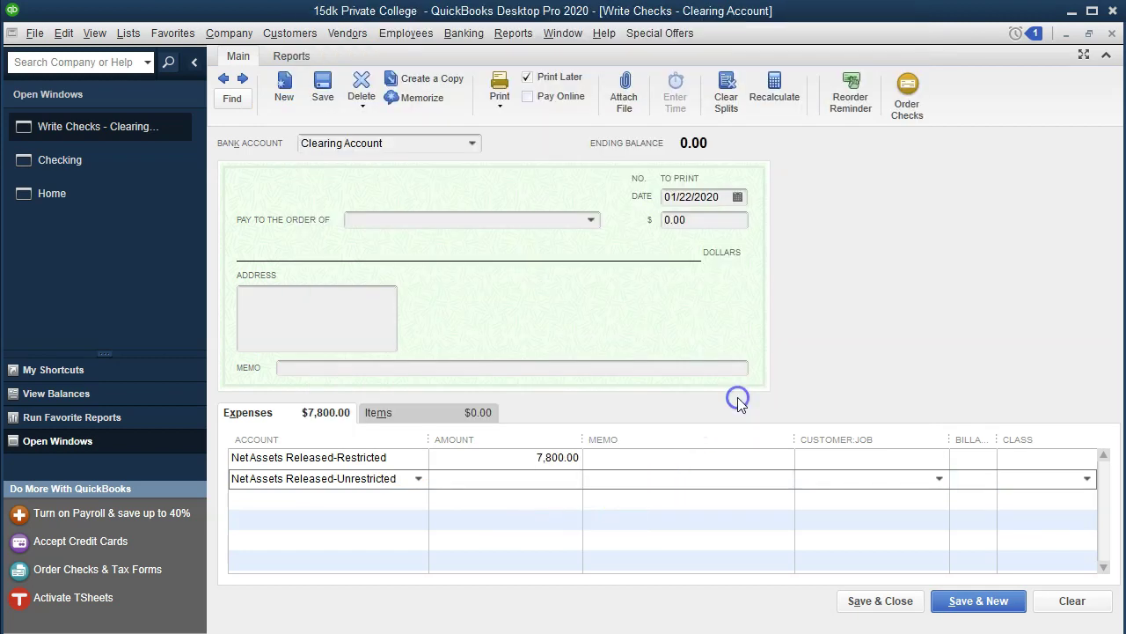
click(665, 467)
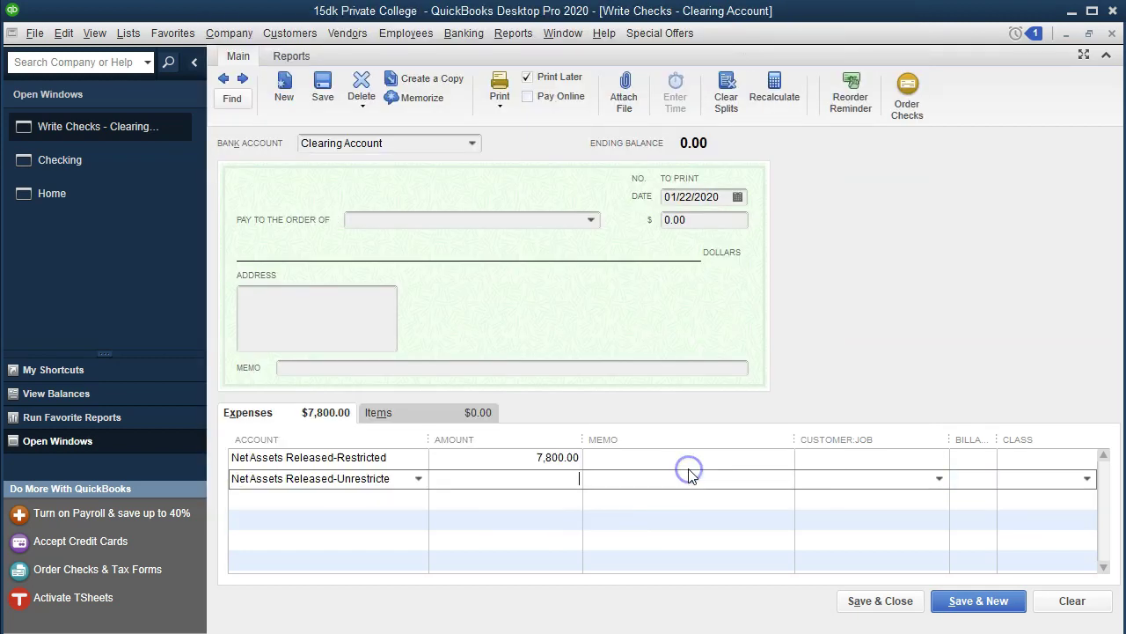
Set the amount of the second expense line, for the unrestricted account, to -7800.
click(557, 487)
text(-7800)
key(Tab)
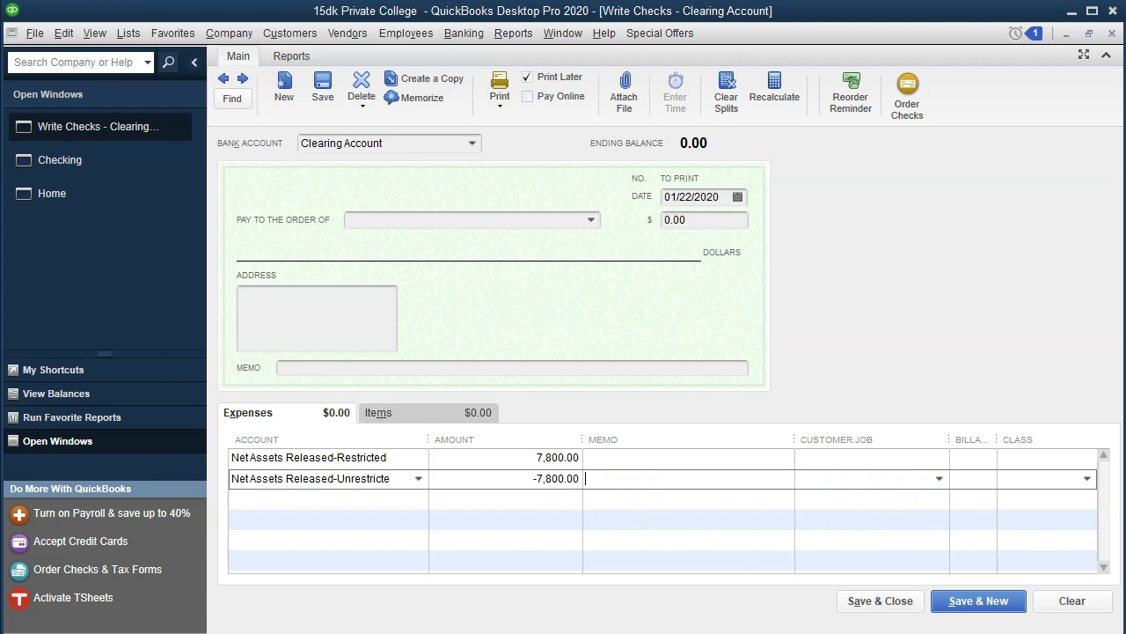
key(Tab)
key(Tab)
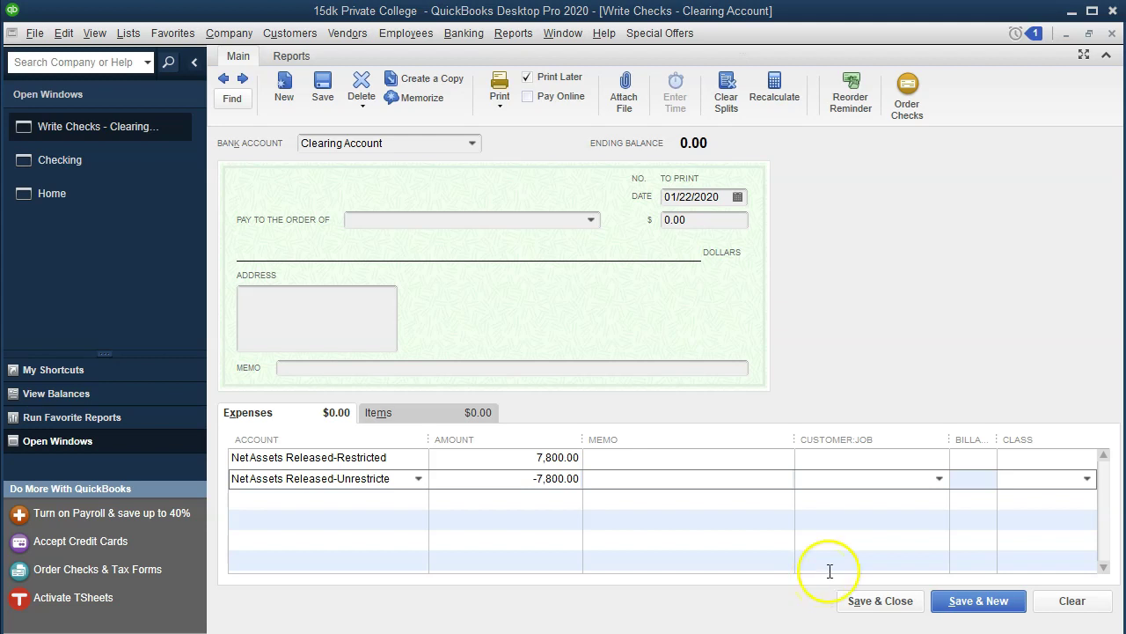
Assign the Restricted class to the first expense line and the Unrestricted class to the second.
click(1053, 462)
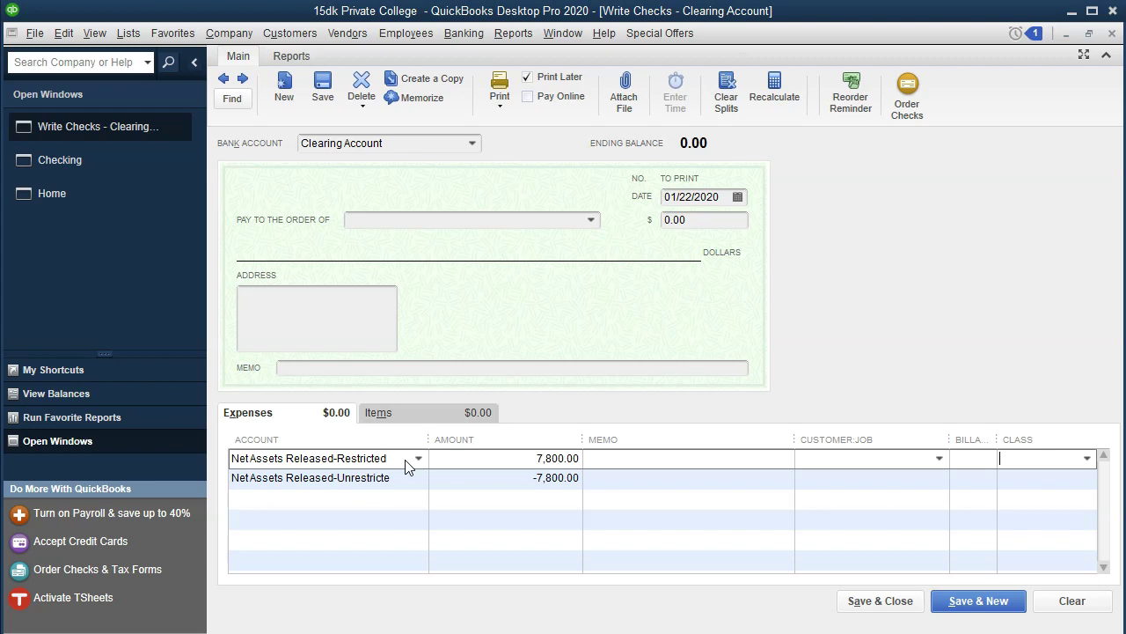
click(1088, 457)
click(1003, 523)
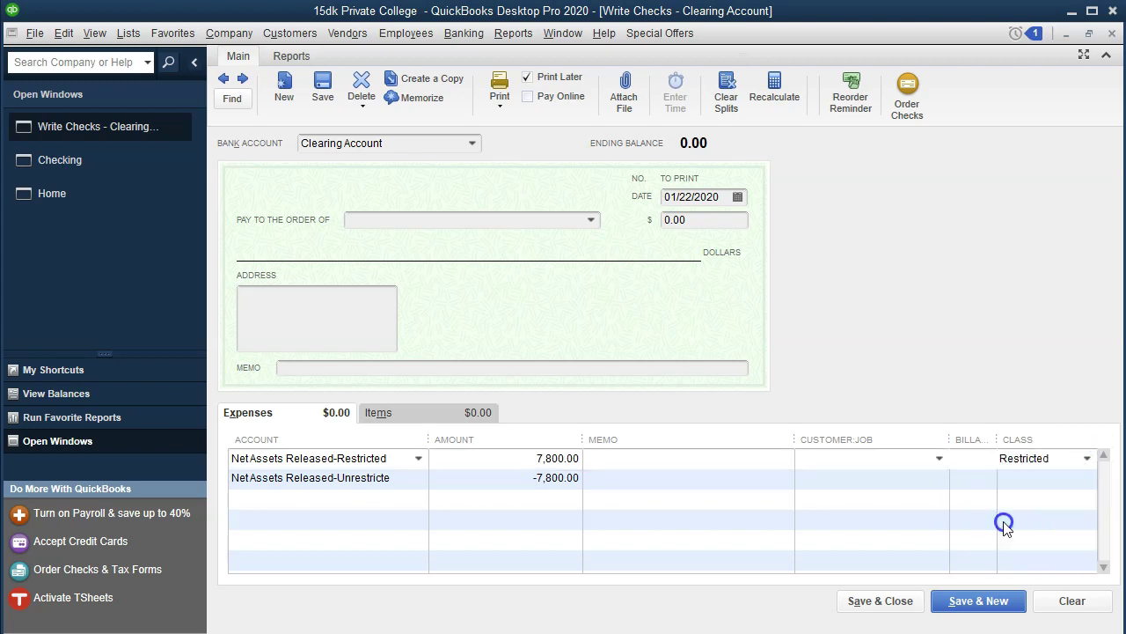
click(1054, 478)
click(1087, 478)
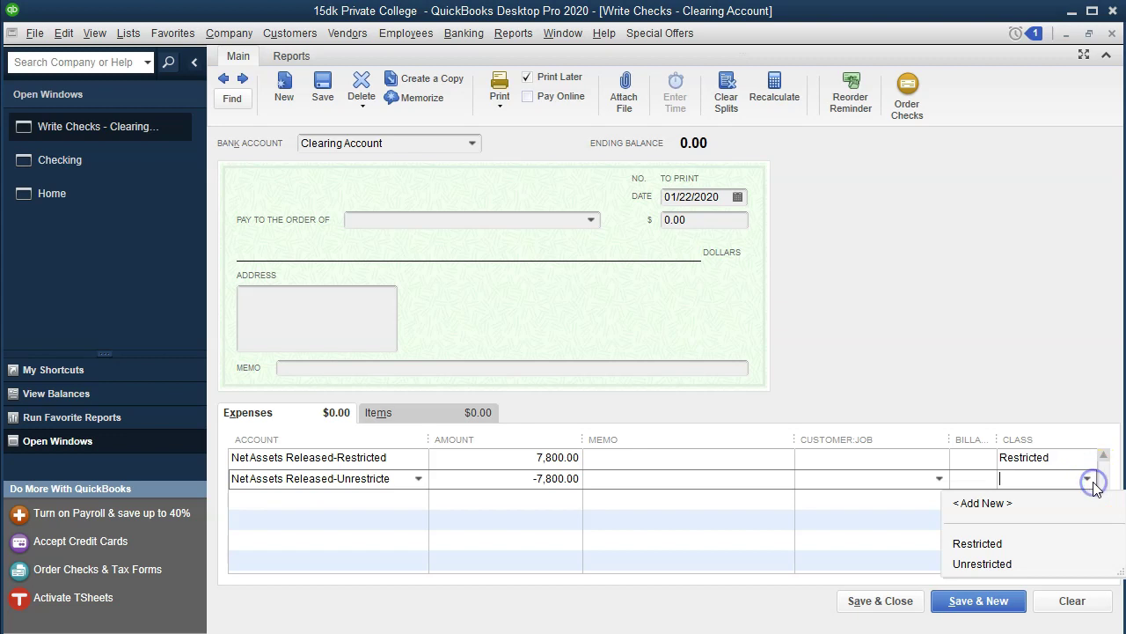
click(1009, 564)
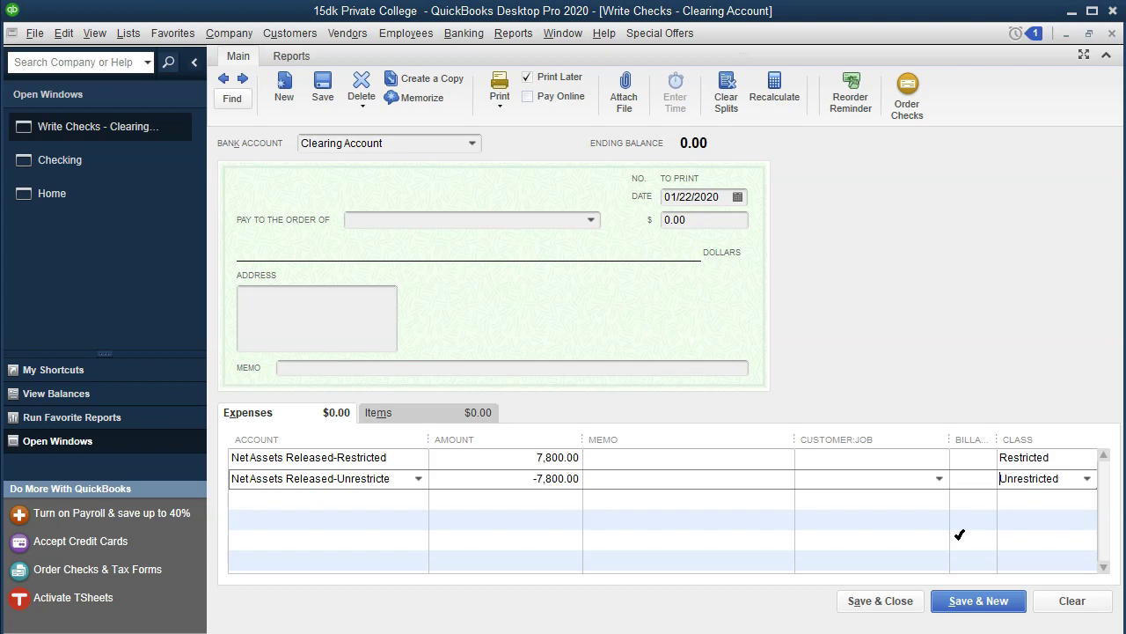
Assign the School Supplies job to the Net Assets Released-Restricted expense line.
click(880, 461)
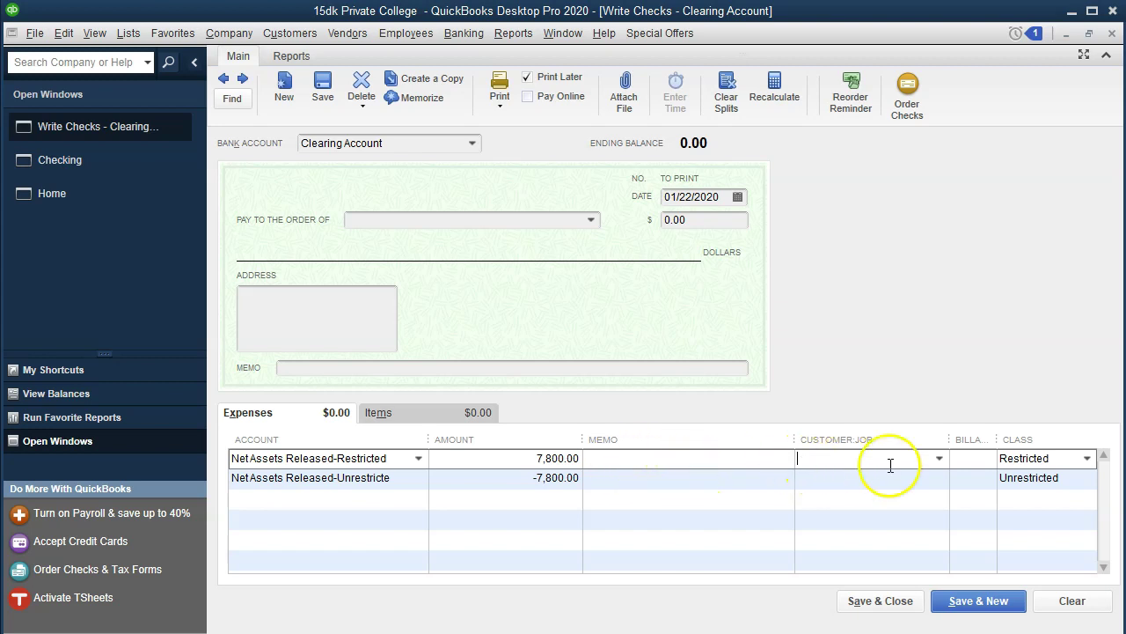
click(940, 459)
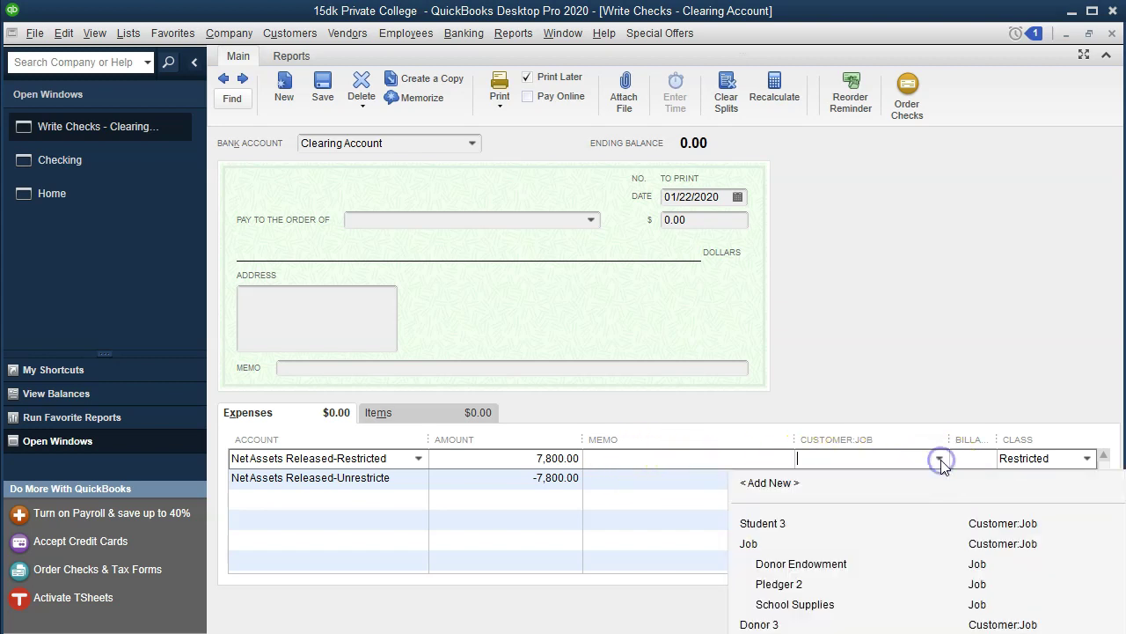
click(827, 604)
click(843, 483)
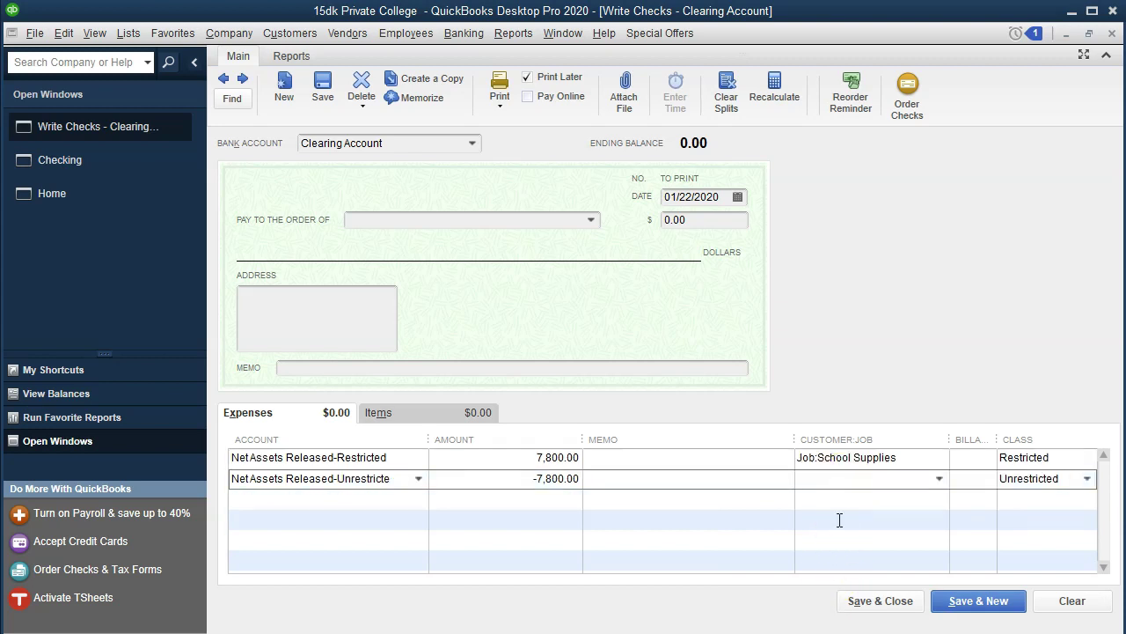
click(889, 459)
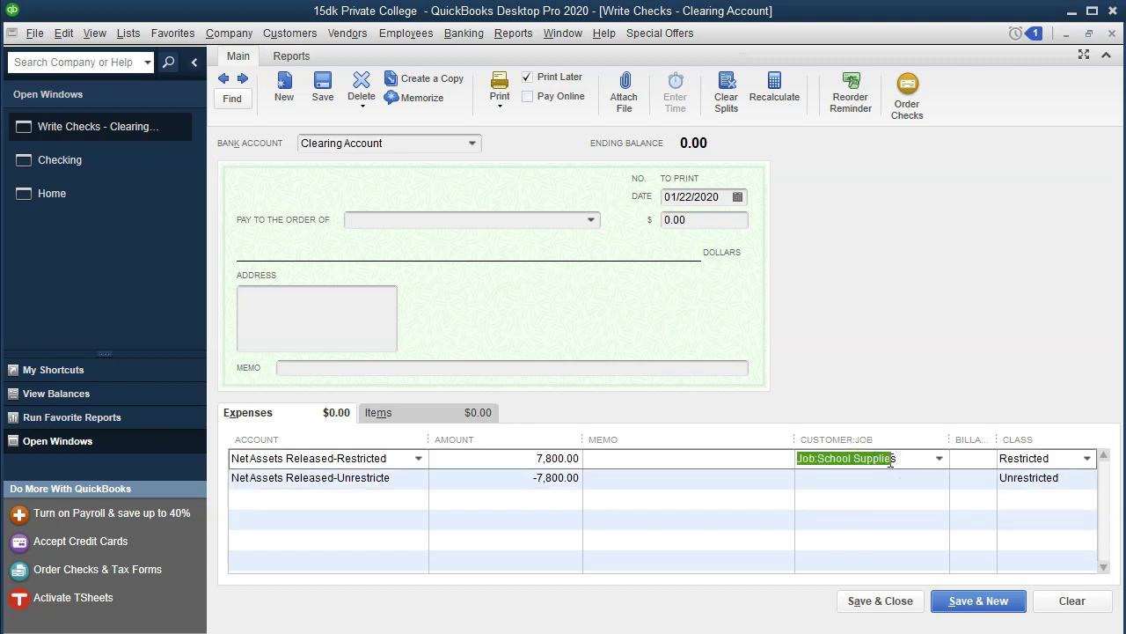
click(632, 501)
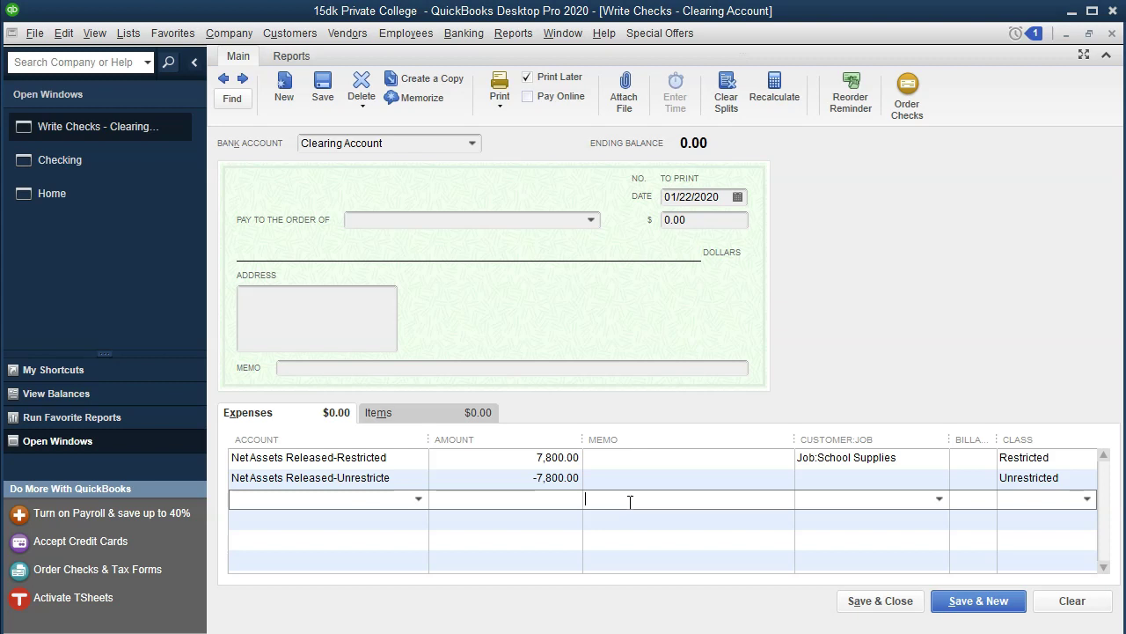
click(590, 482)
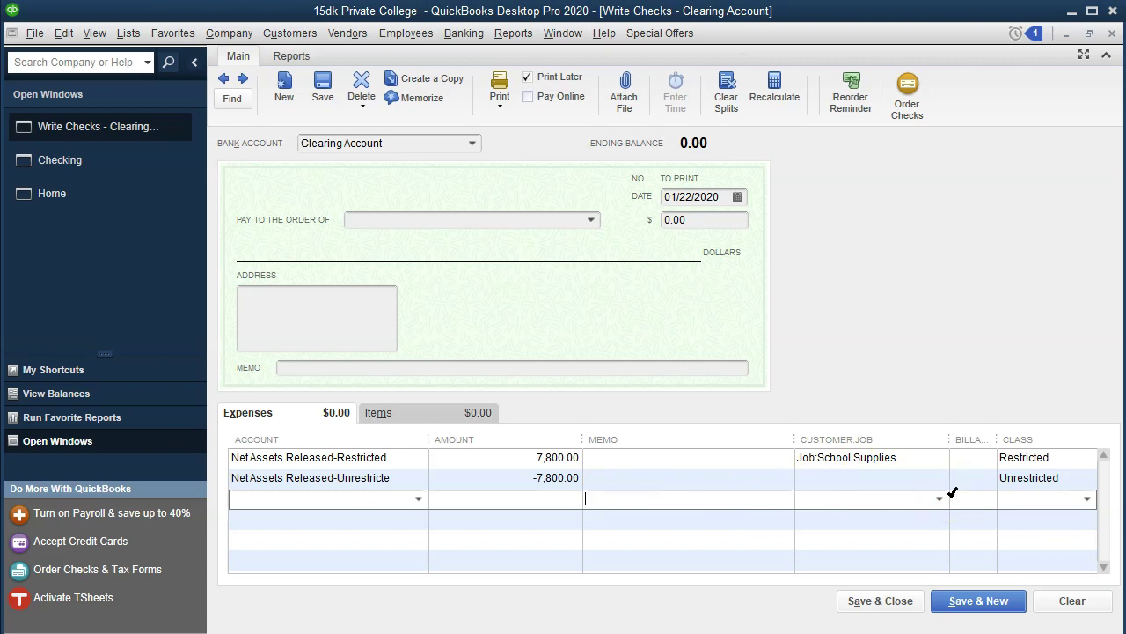
click(955, 482)
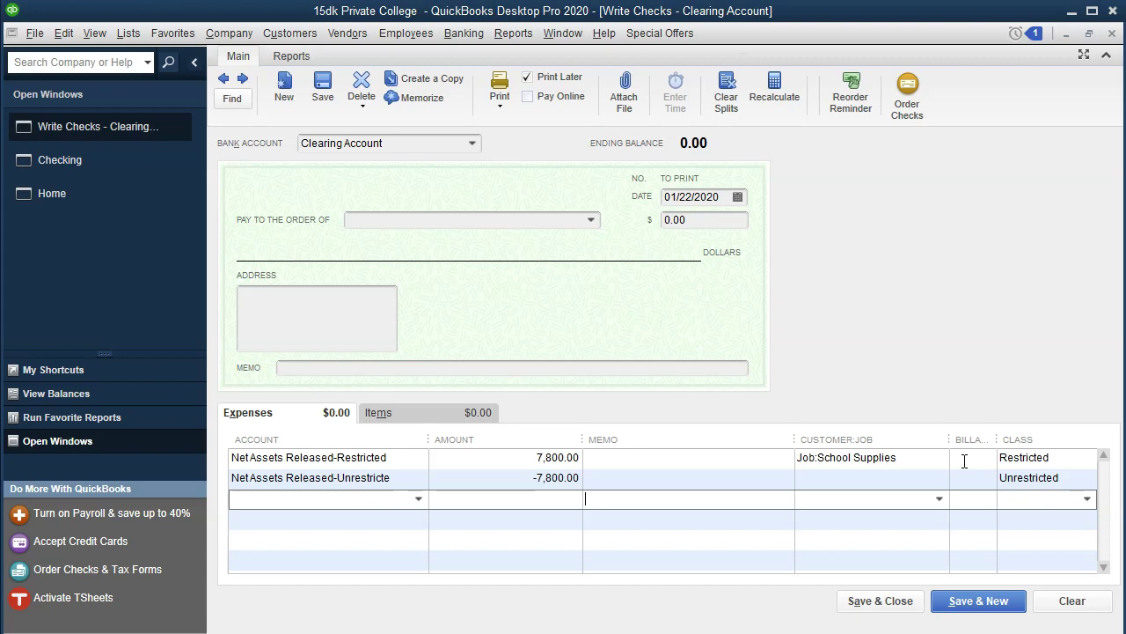
Save and close the zero-total Clearing Account check, and close the Checking register.
click(923, 465)
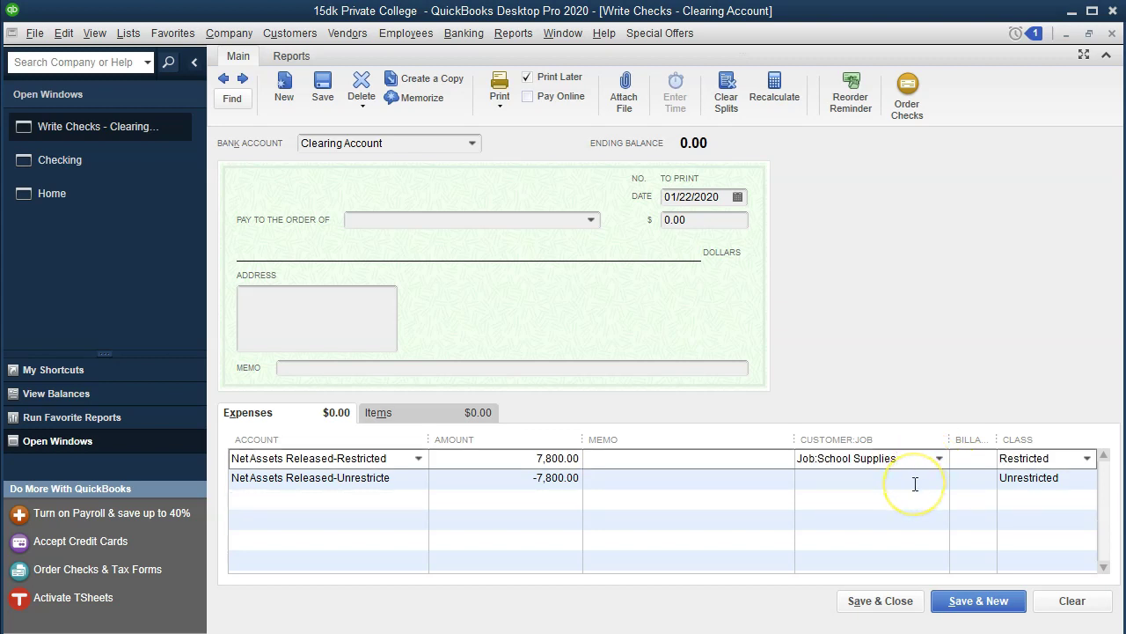
click(880, 601)
click(525, 188)
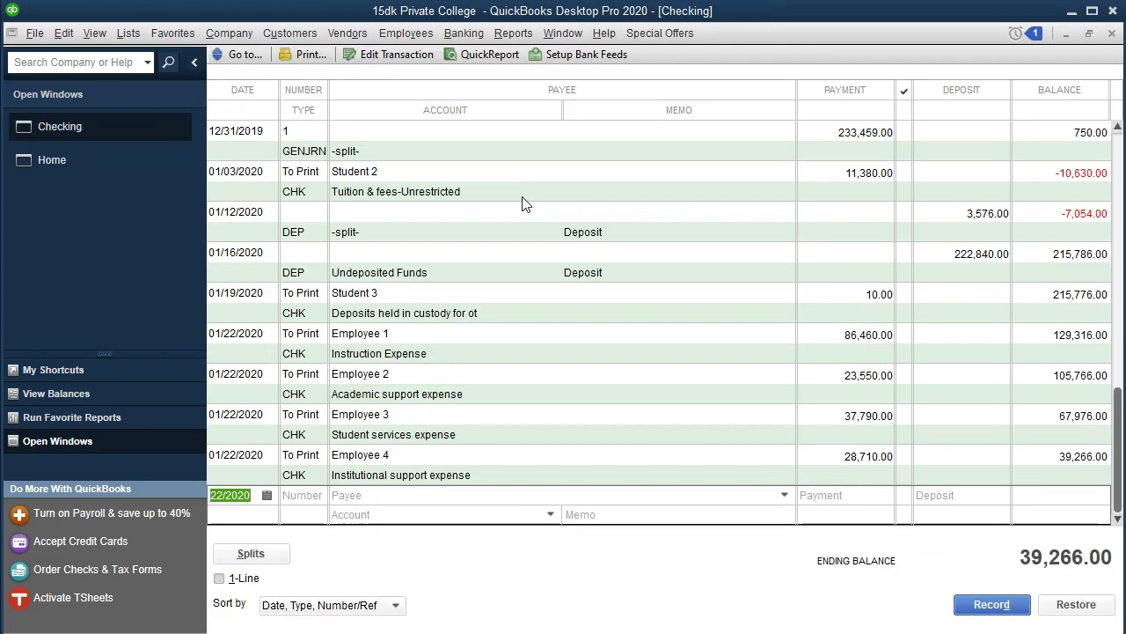
click(1113, 34)
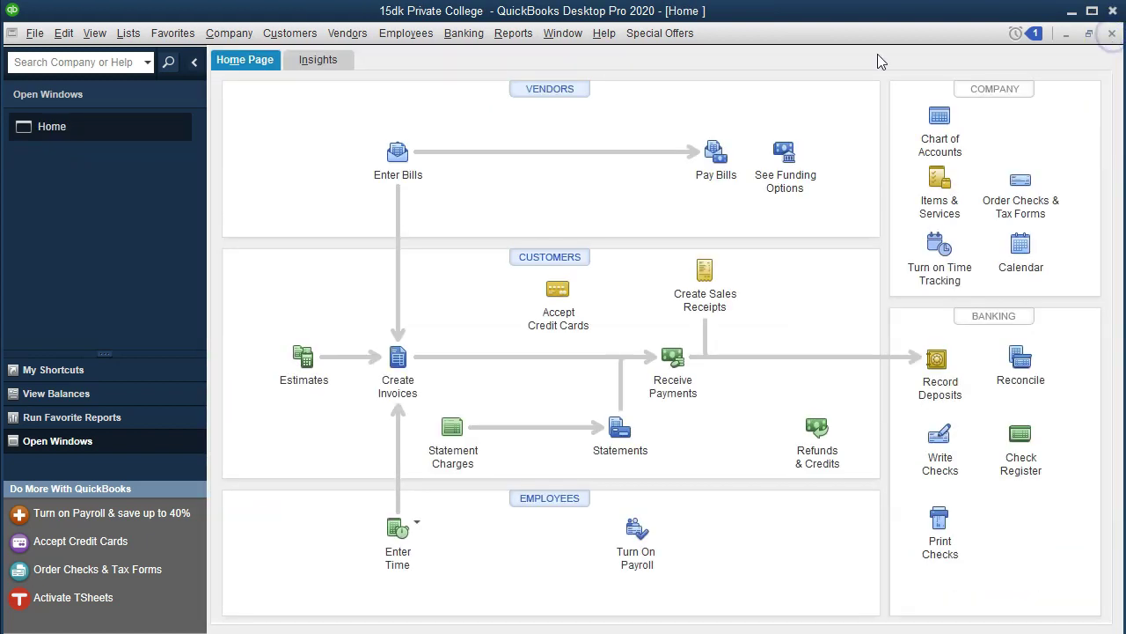
Run the Trial Balance report for 01/01/2020 through 12/31/2020.
click(513, 34)
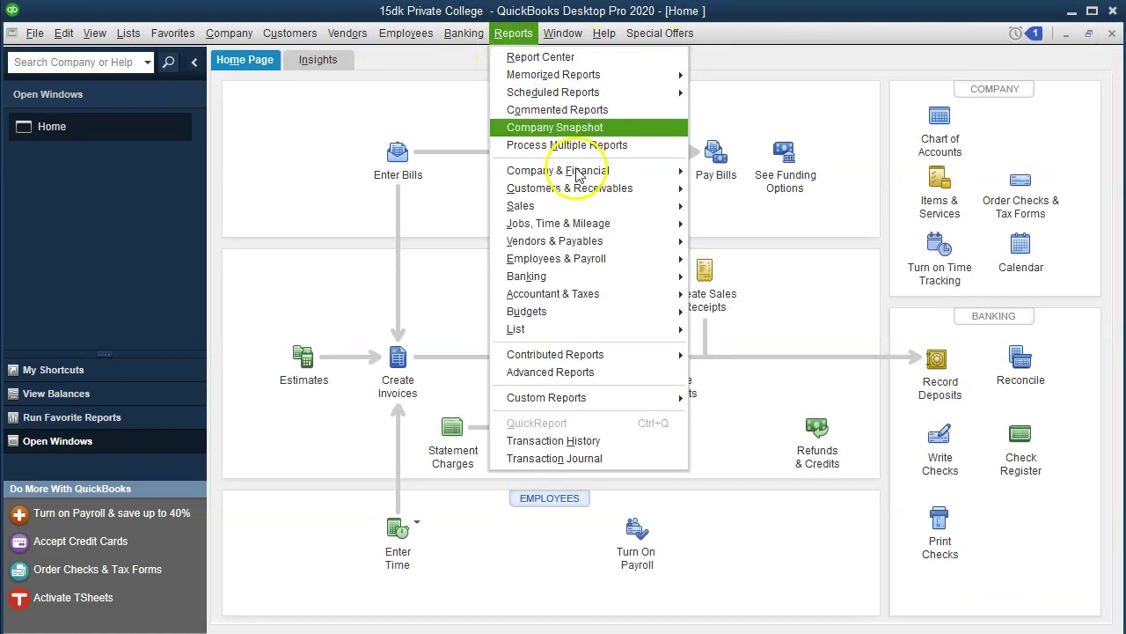
mouse_move(628, 294)
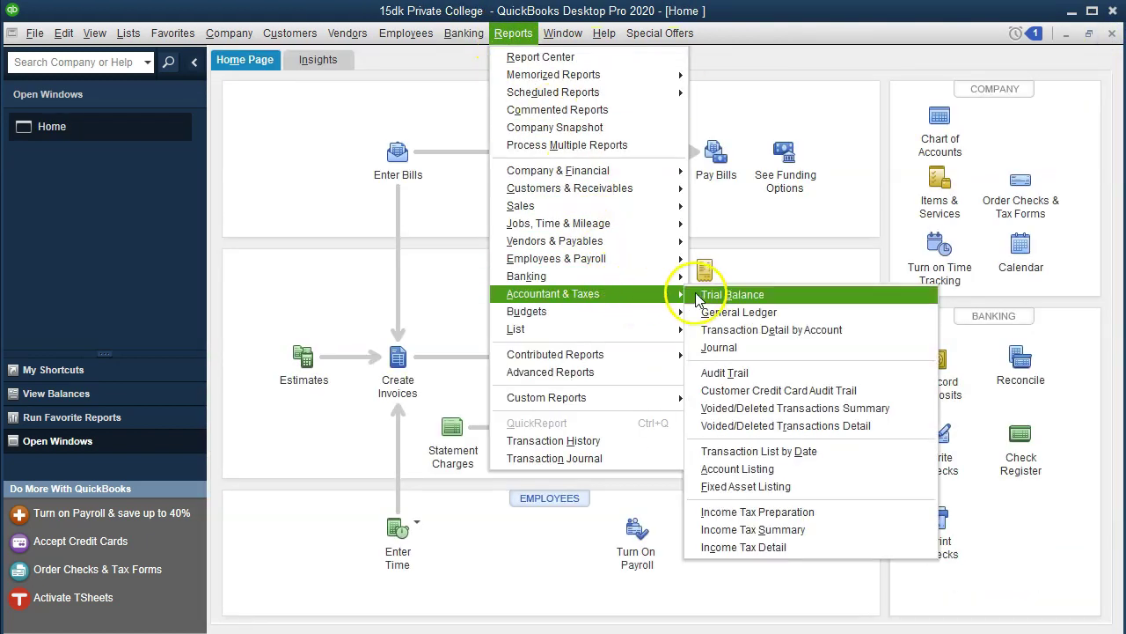
click(782, 299)
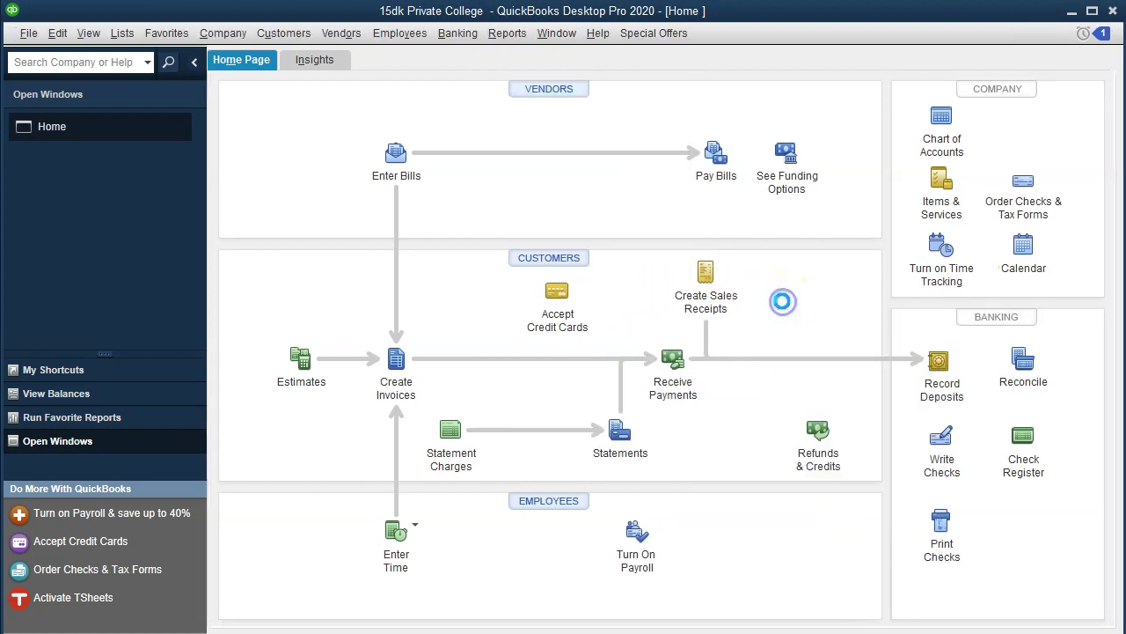
key(Tab)
text(010120)
key(Tab)
text(123120)
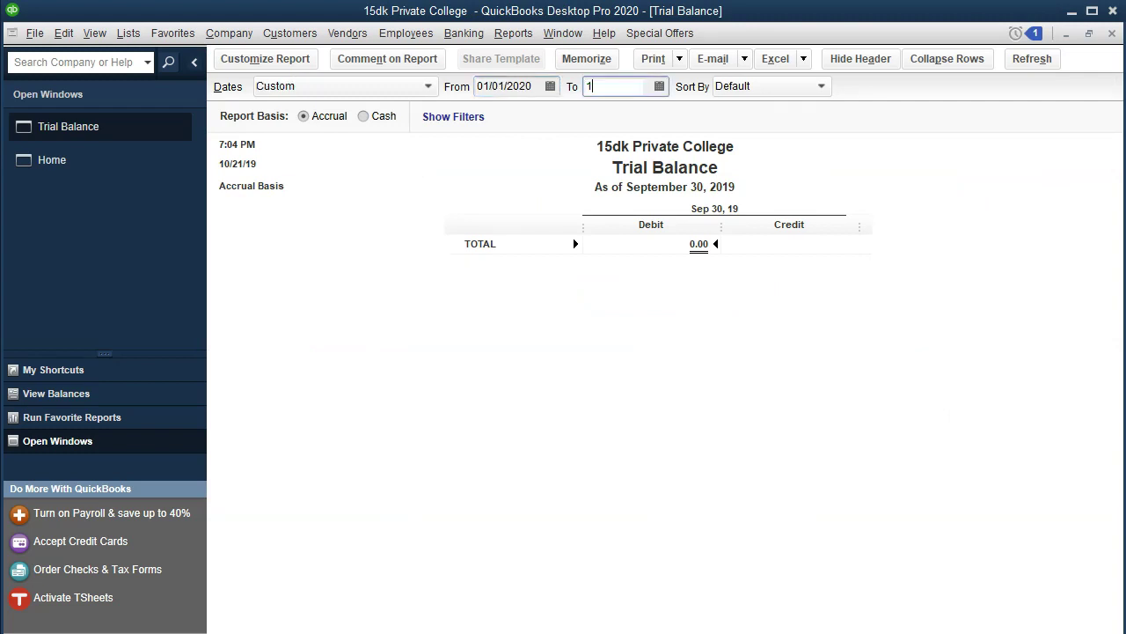
key(Tab)
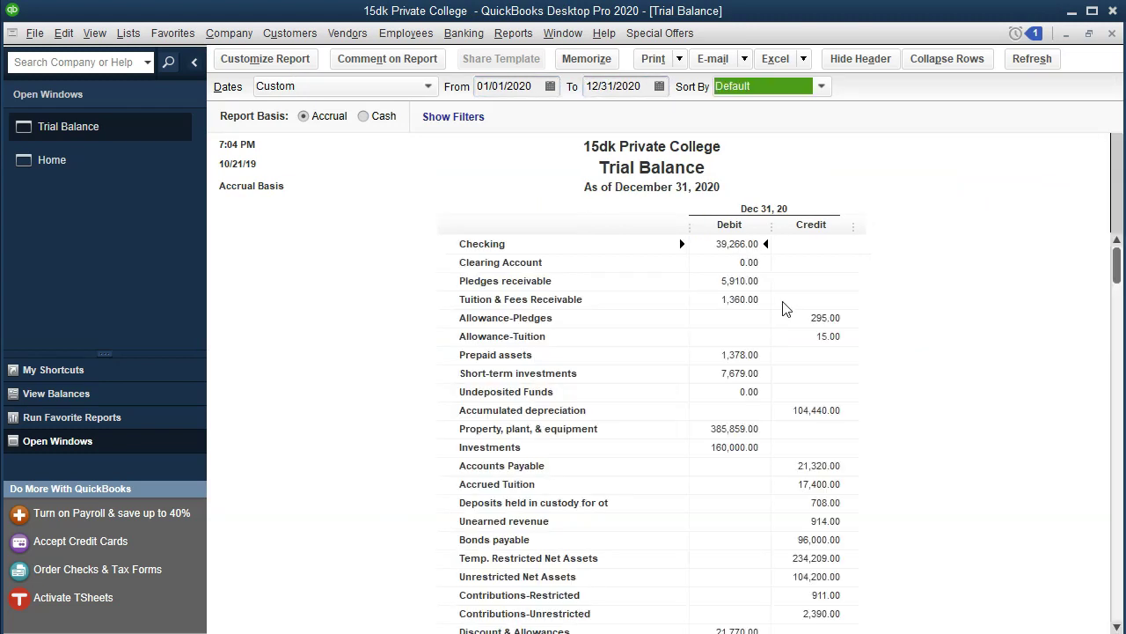
Enlarge the Trial Balance report's font, applying the change to all related fonts, and check the net assets released balances.
click(312, 63)
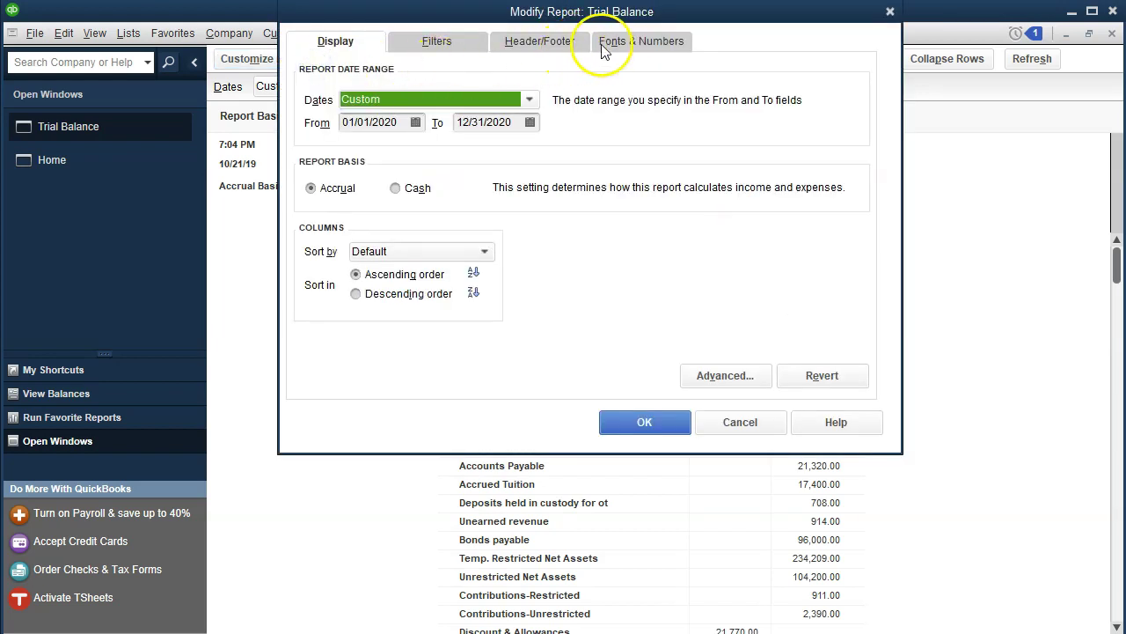
click(633, 44)
click(569, 273)
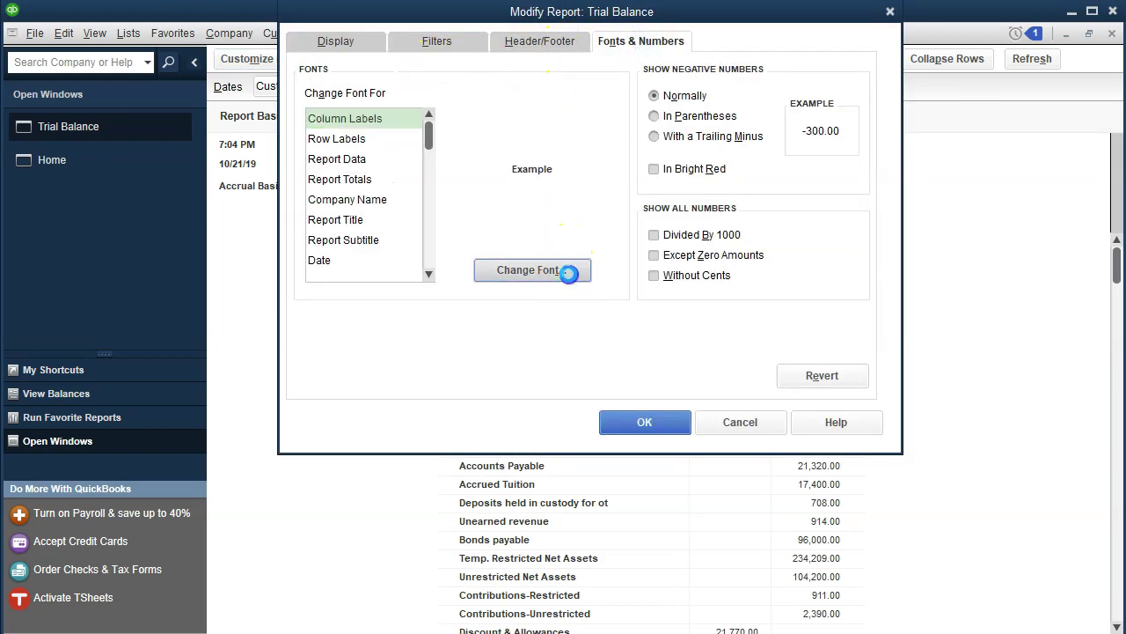
click(547, 205)
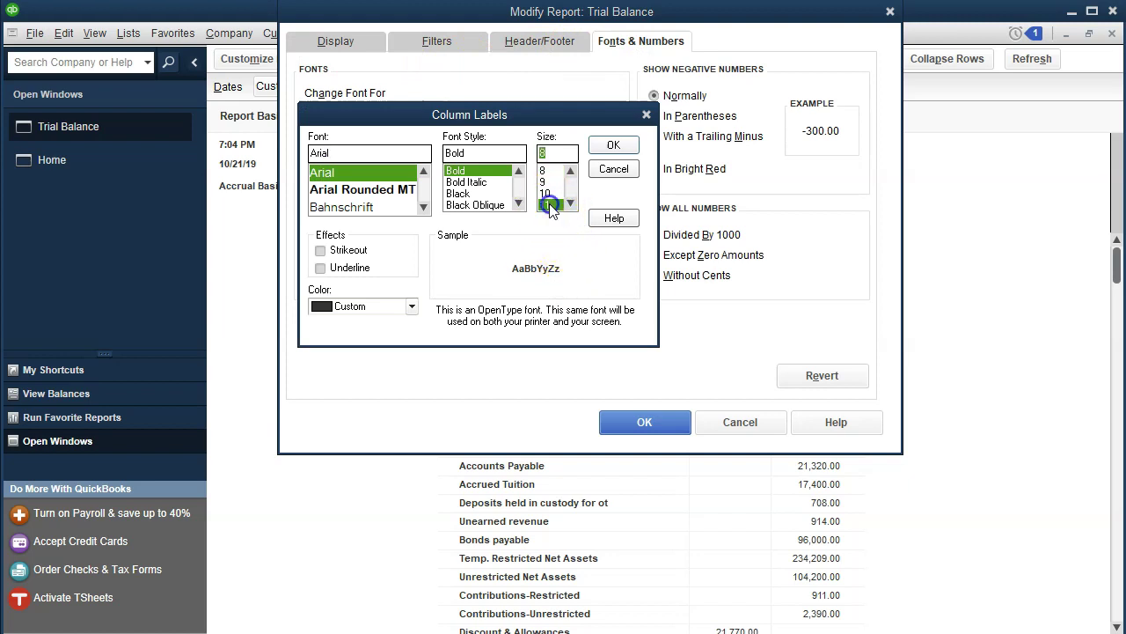
click(603, 147)
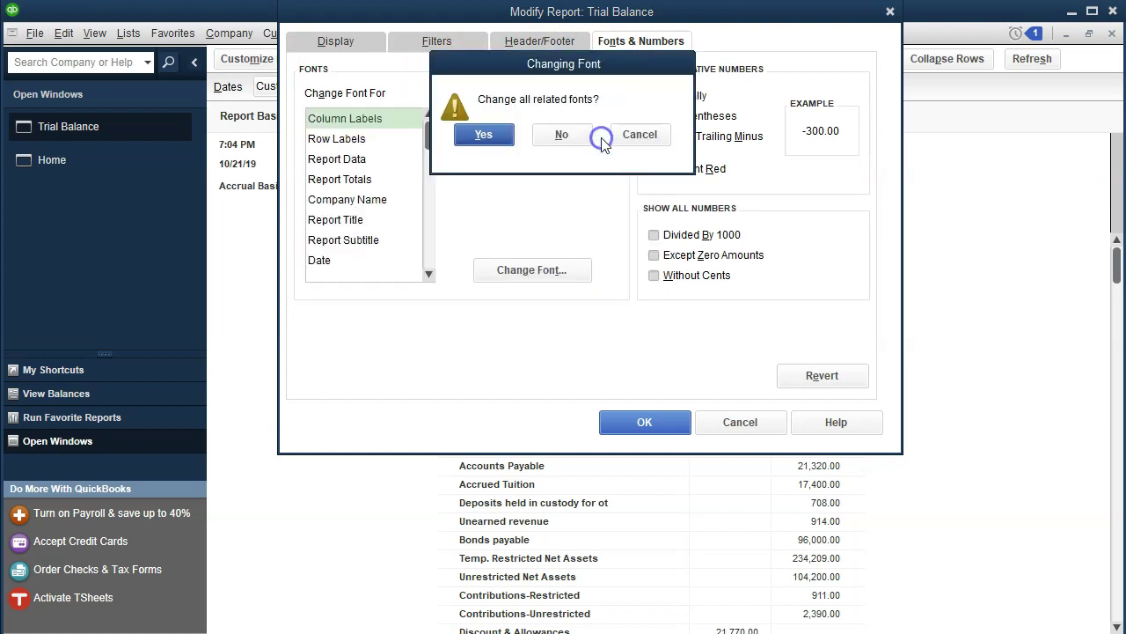
click(497, 132)
click(662, 420)
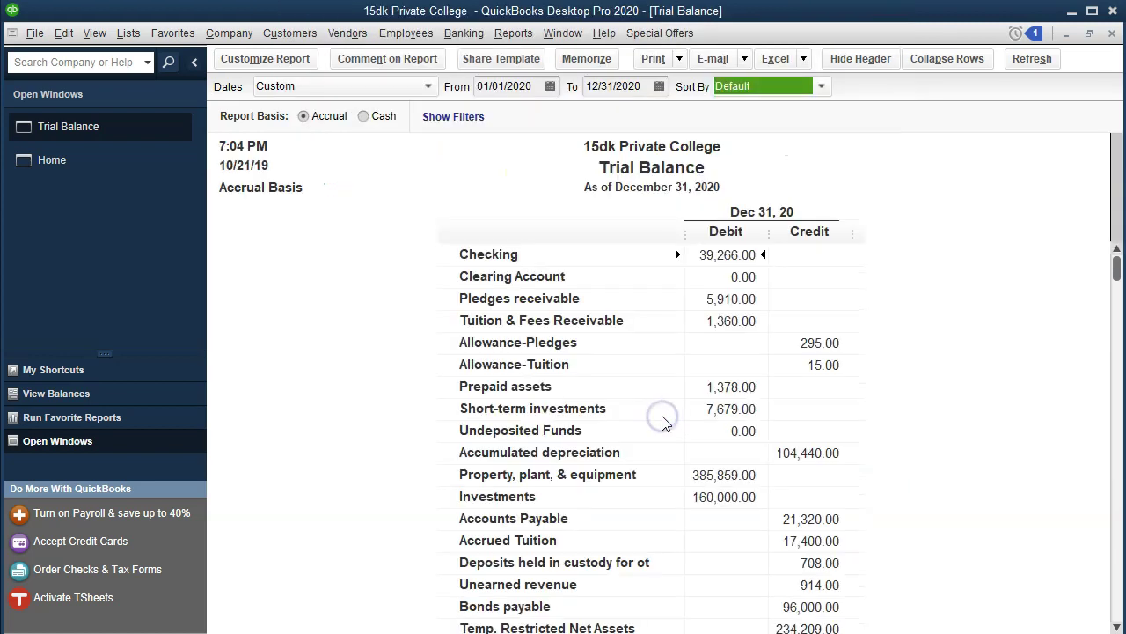
scroll(664, 422, down, 5)
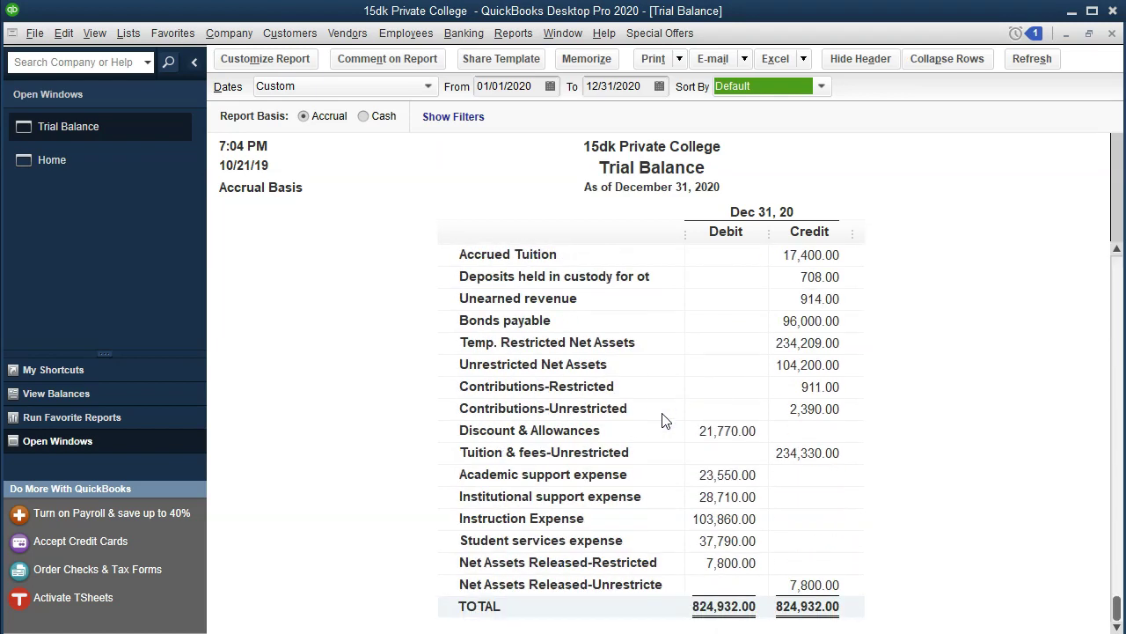
click(709, 559)
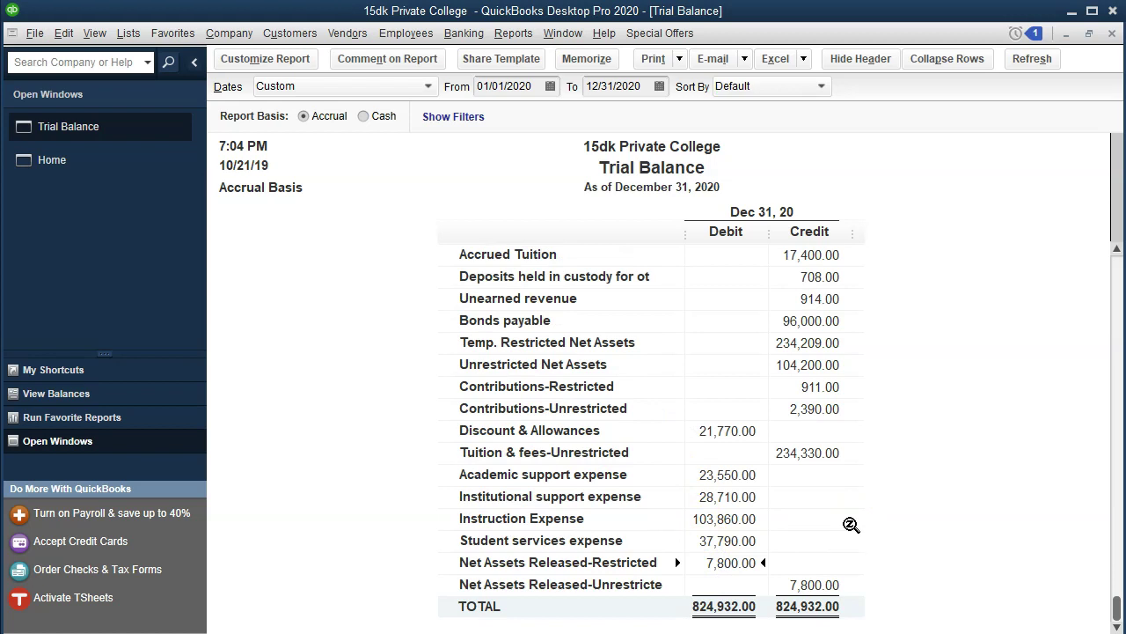
click(868, 616)
Run the Profit & Loss by Class report for 01/01/2020 through 12/31/2020.
click(520, 33)
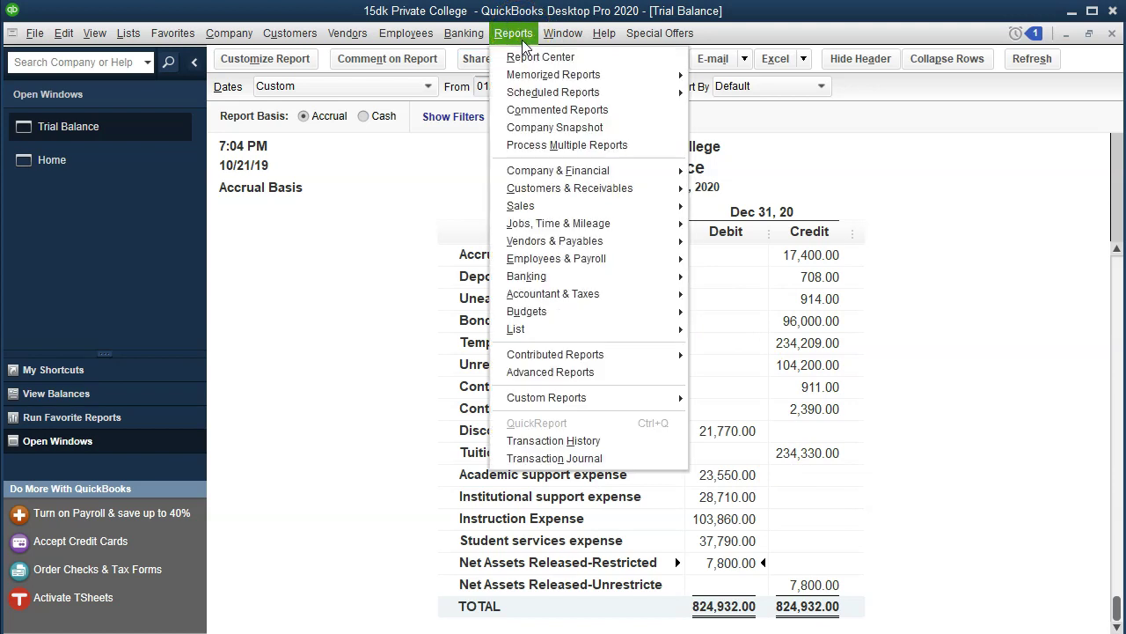
mouse_move(580, 171)
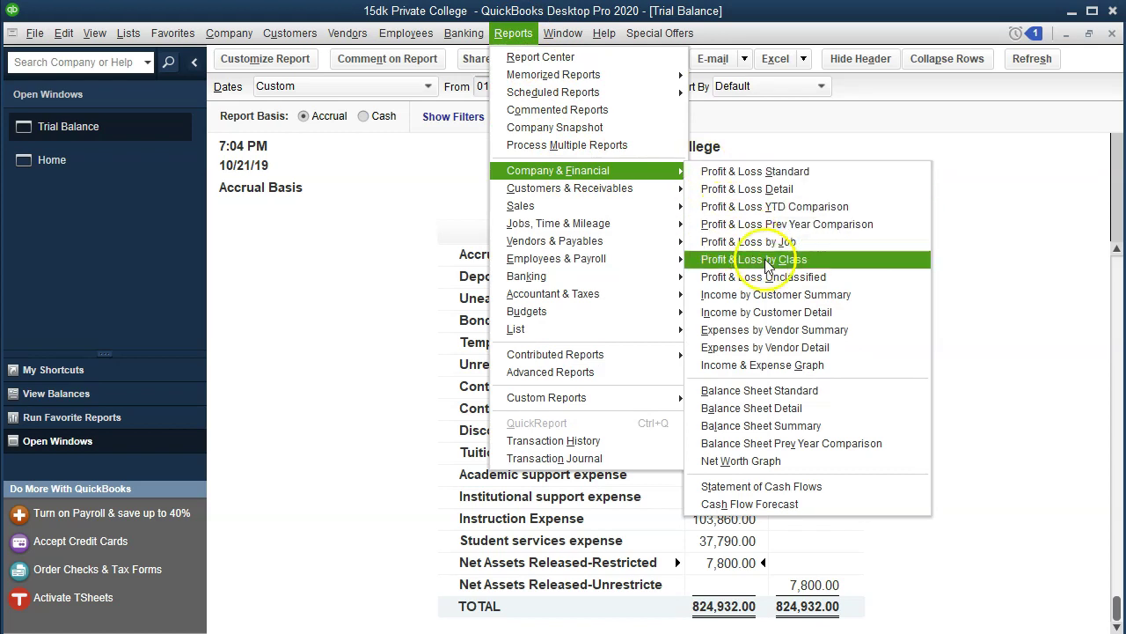
click(814, 262)
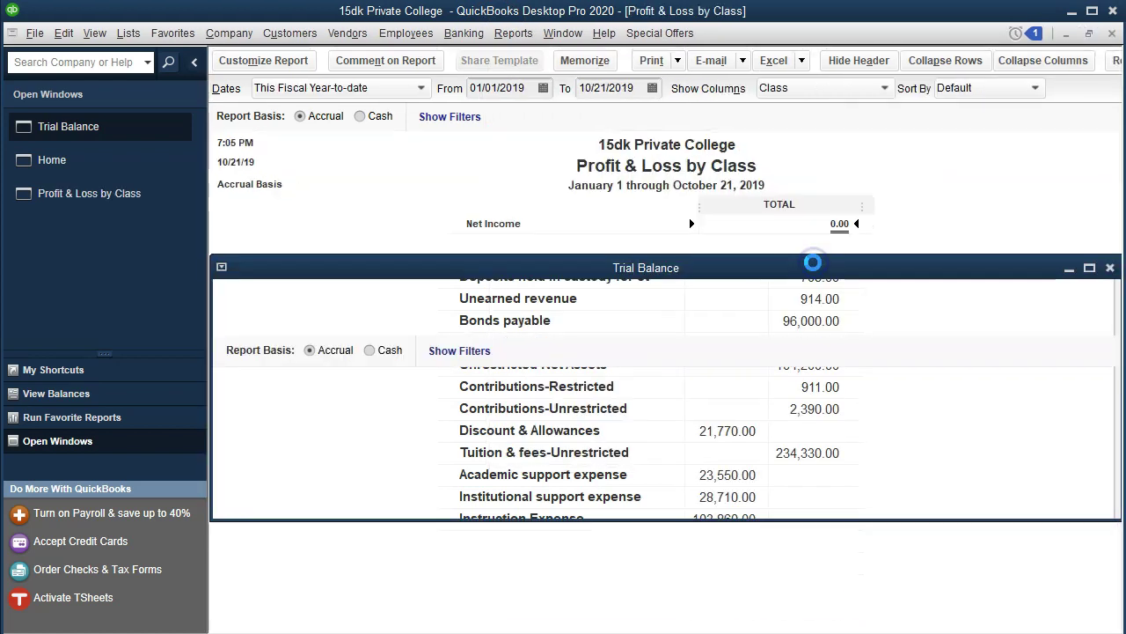
key(Tab)
text(0)
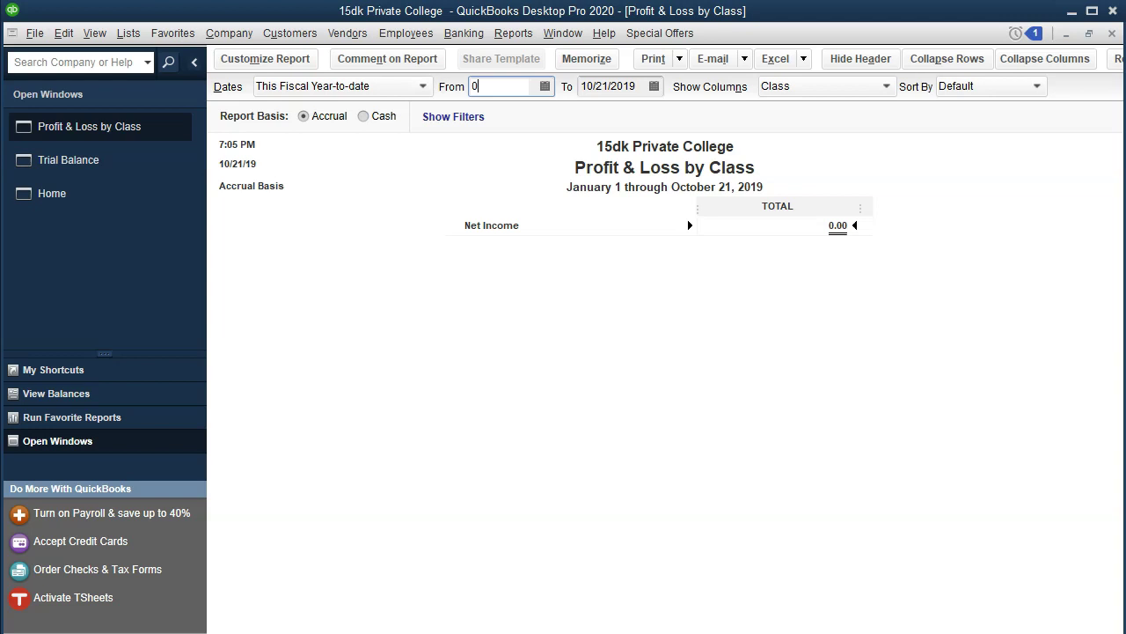
text(1/01/2020)
key(Tab)
text(12312020)
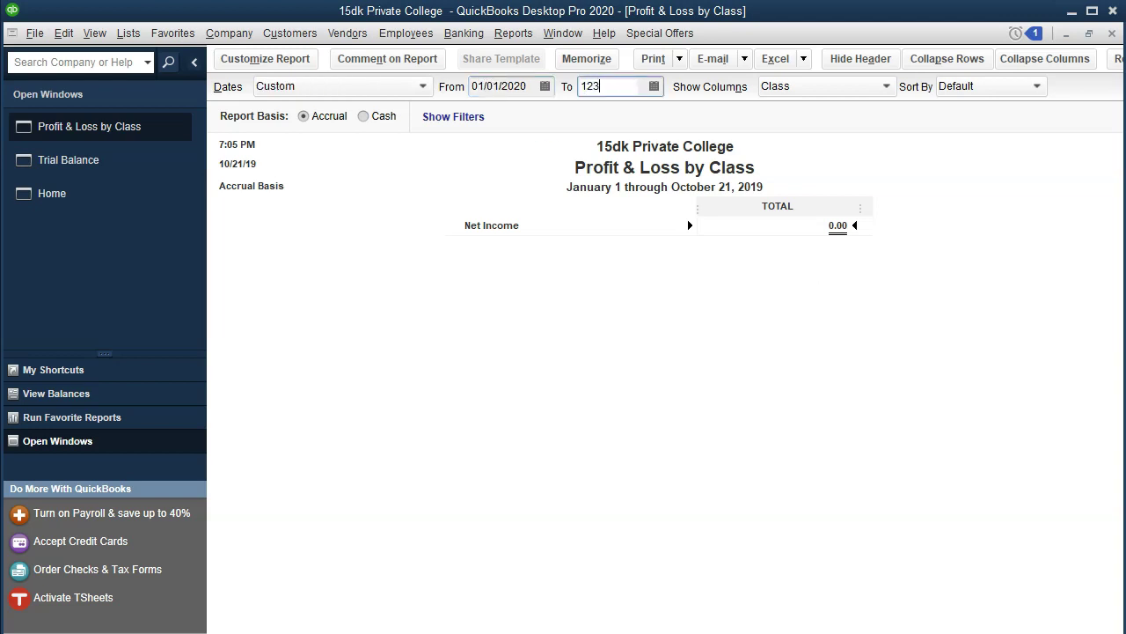
key(Tab)
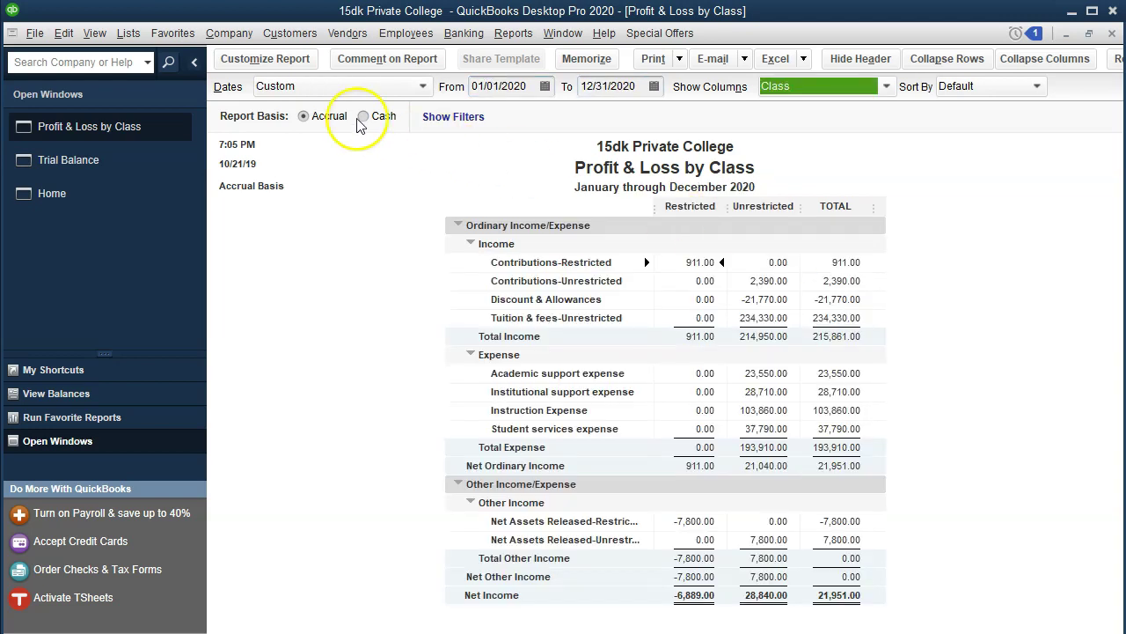
Enlarge the Profit & Loss by Class report's font, including all related fonts, and review its income and other income sections.
click(295, 68)
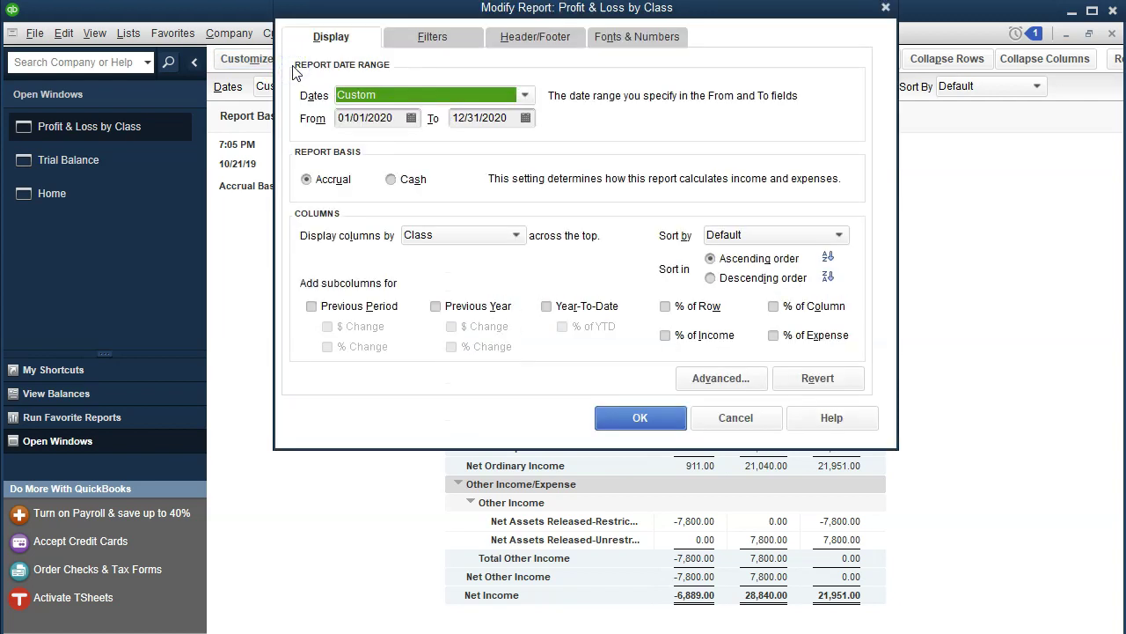
click(614, 44)
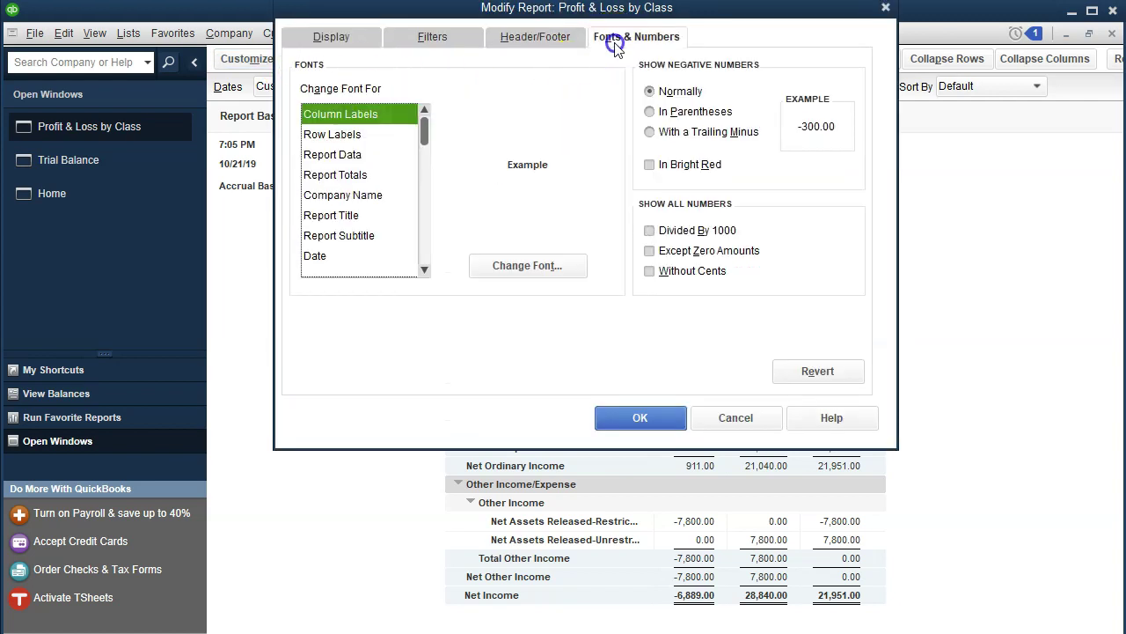
click(574, 271)
click(521, 202)
click(589, 149)
click(492, 139)
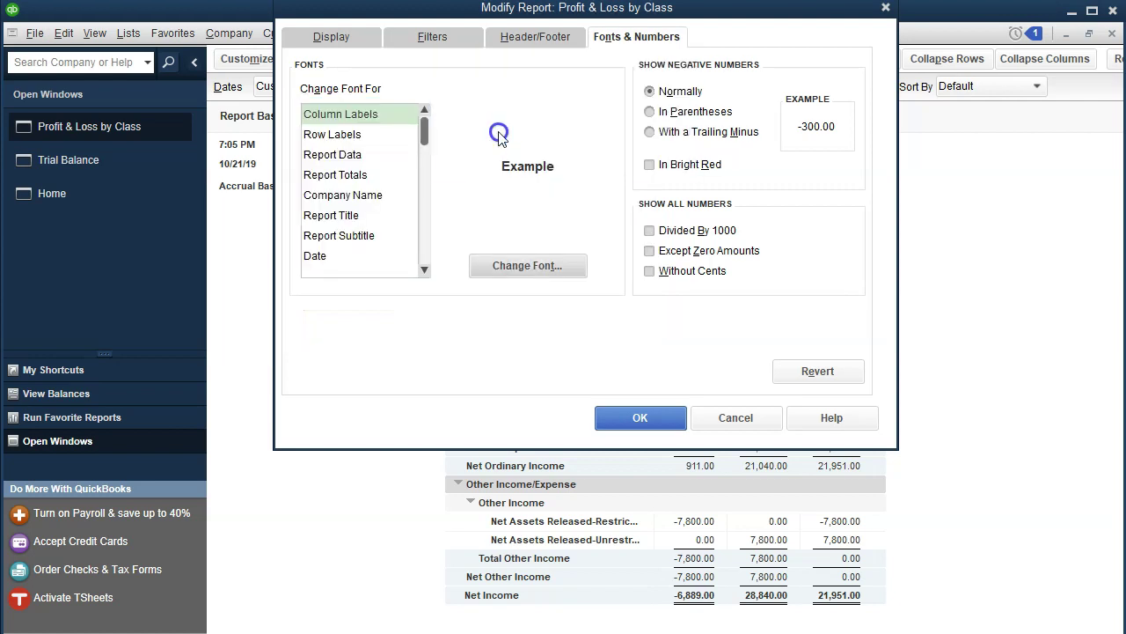
click(627, 418)
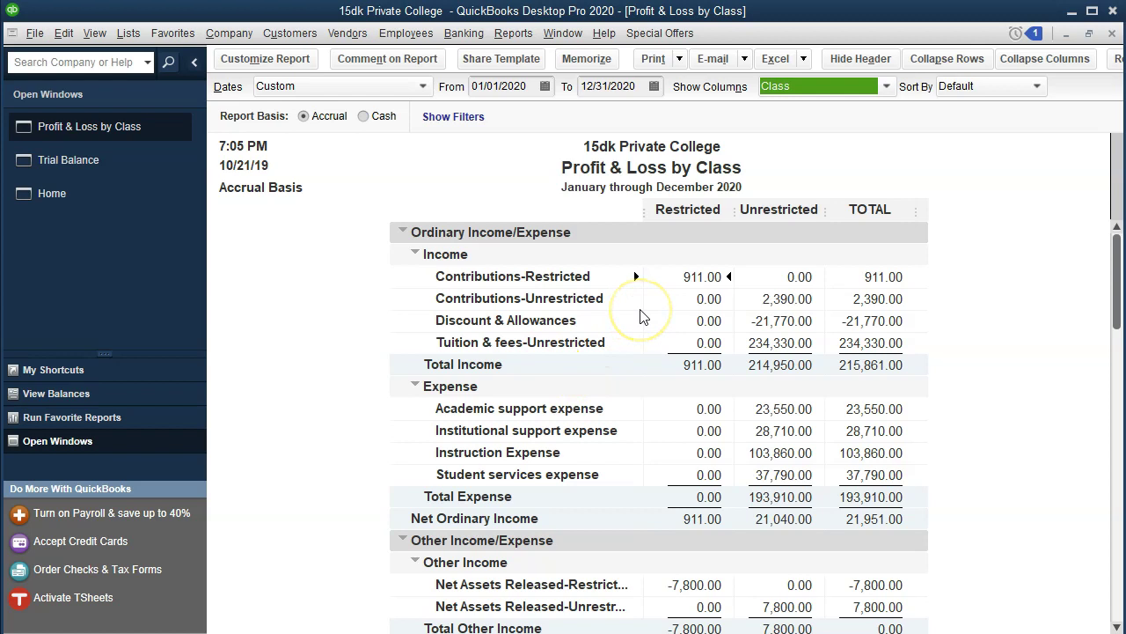
scroll(640, 317, down, 1)
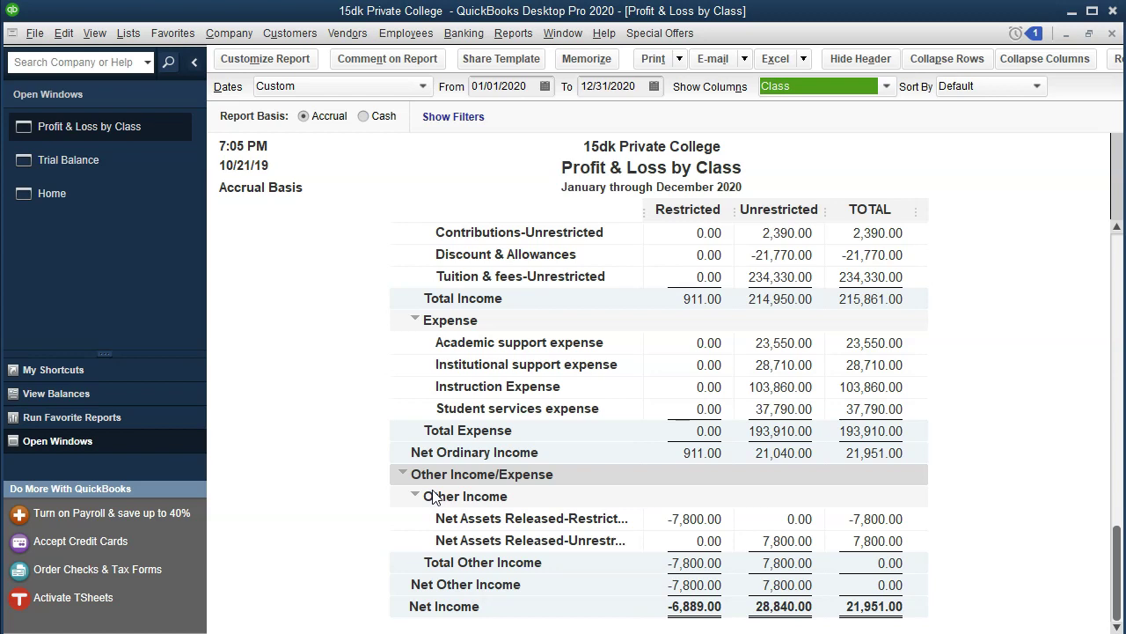
scroll(435, 498, up, 1)
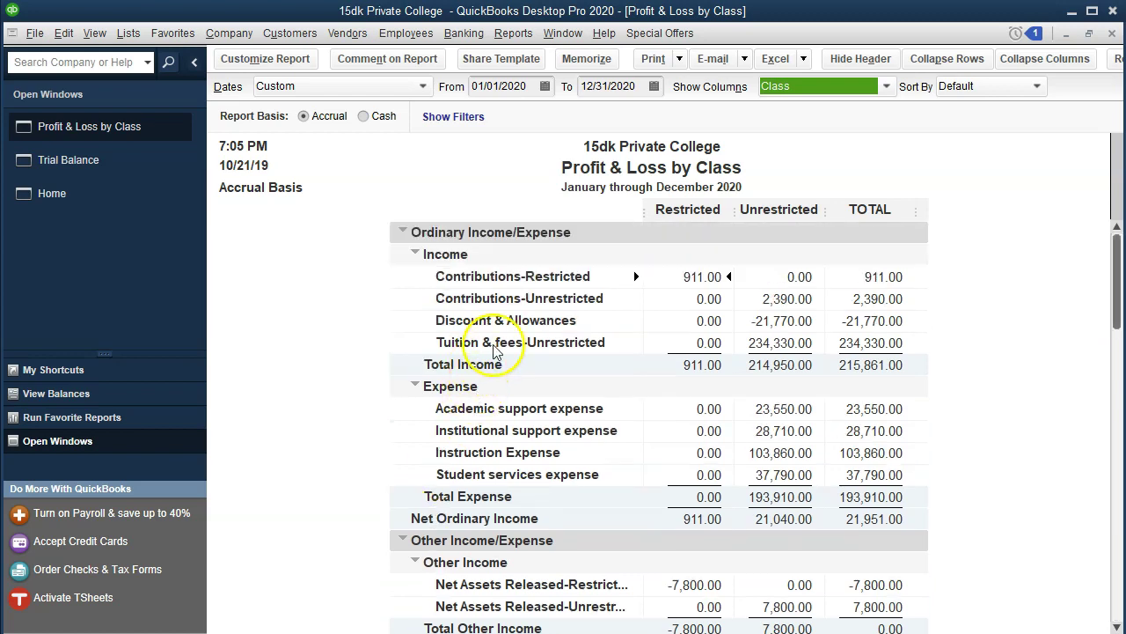
scroll(495, 351, down, 1)
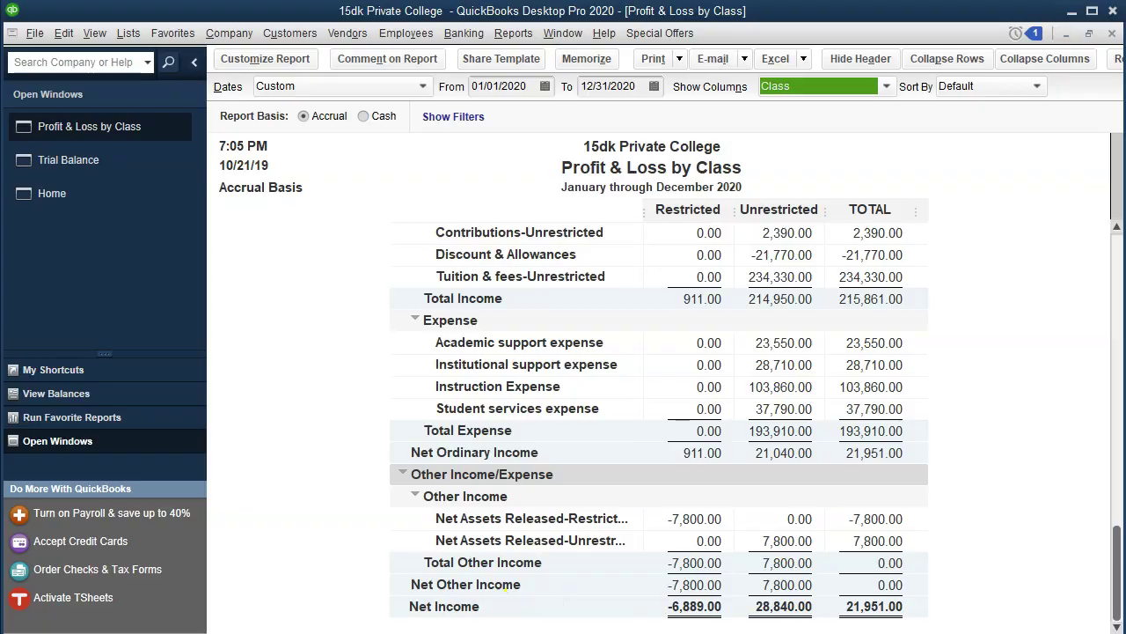
Switch to the Excel workbook and examine the Net Assets - Released from Restrictions row in the Statement of Activities on sheet Ex (8).
key(alt+Tab)
click(714, 558)
key(Right)
key(Right)
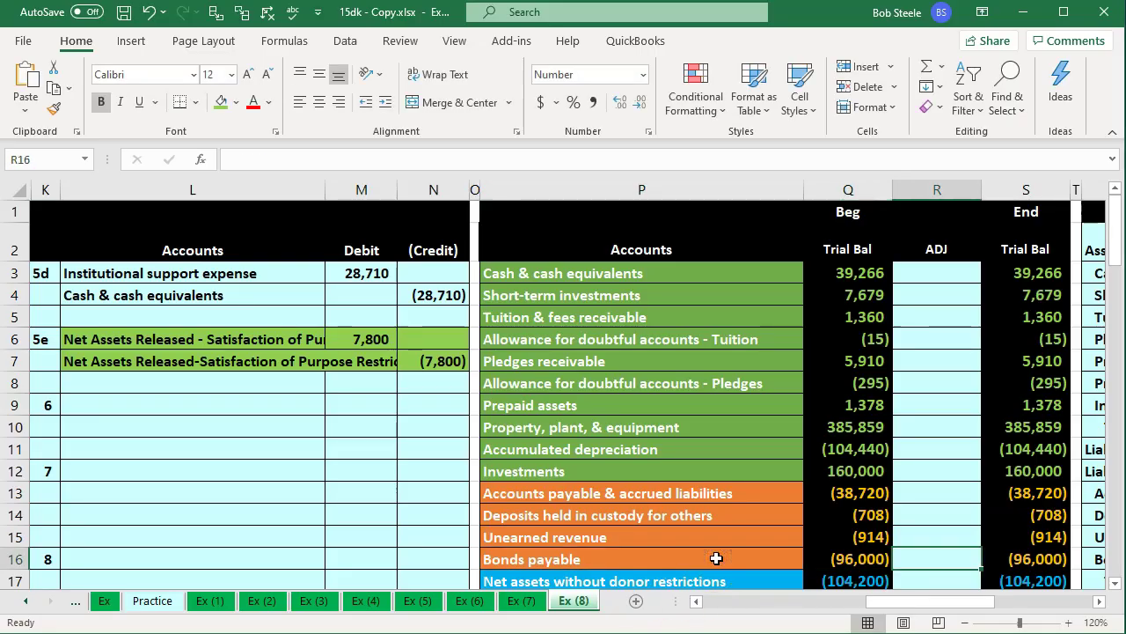
key(Right)
key(Right)
key(Right)
key(Right)
key(Right)
key(Right)
key(Right)
scroll(775, 477, down, 2)
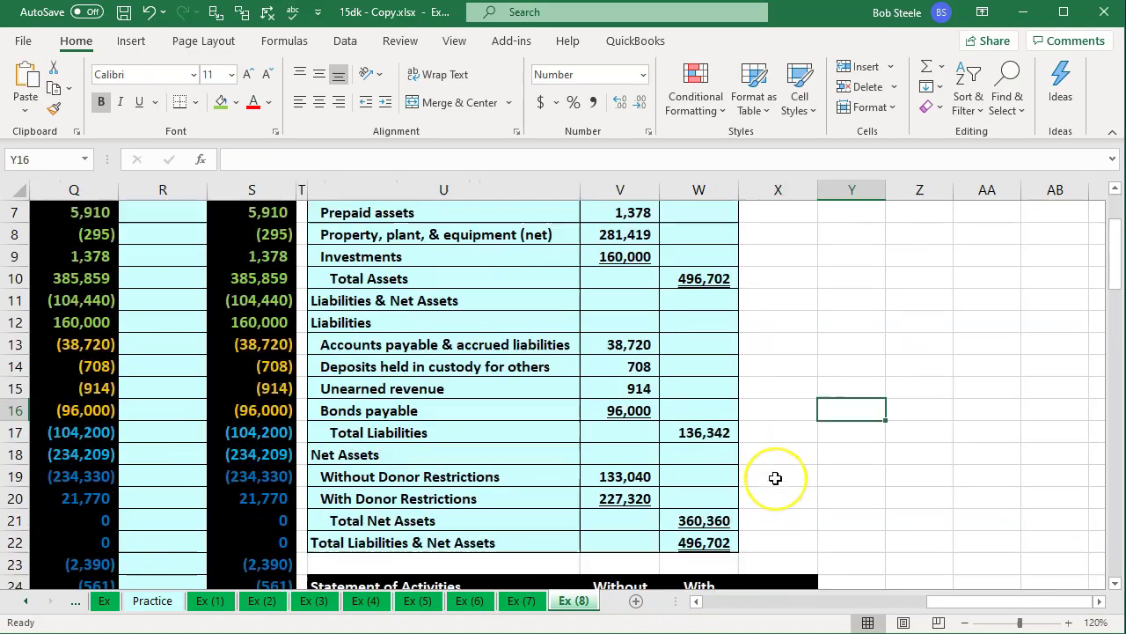
scroll(775, 478, down, 5)
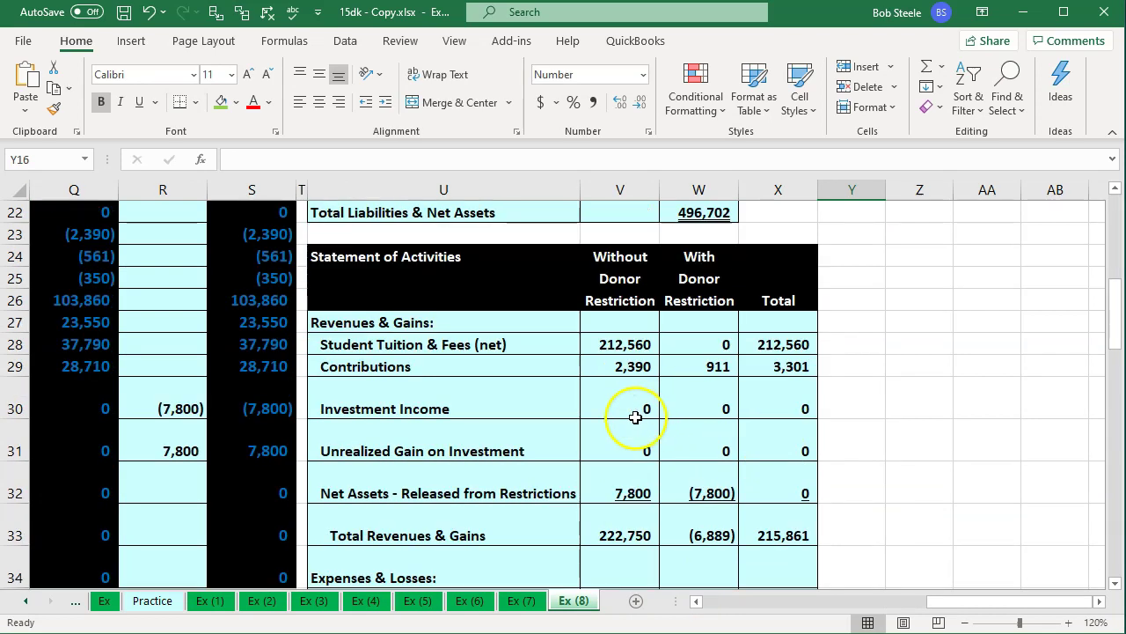
click(635, 492)
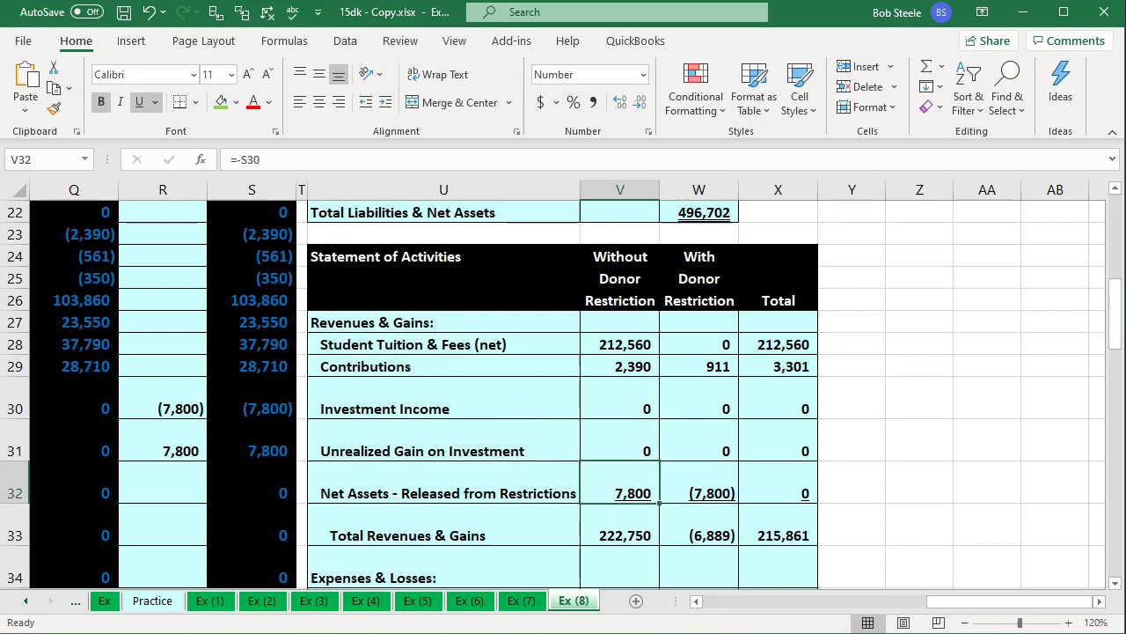
Return to QuickBooks and compare the Profit & Loss by Class report's restricted and unrestricted release lines with the Excel statement.
key(alt+Tab)
scroll(727, 521, up, 1)
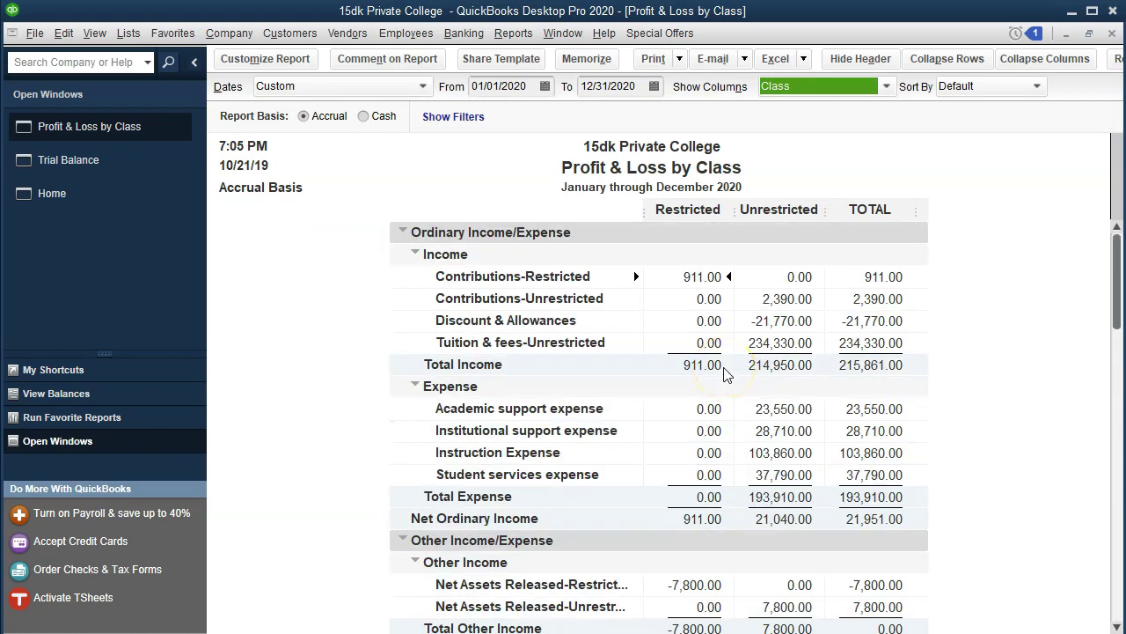
scroll(727, 374, down, 1)
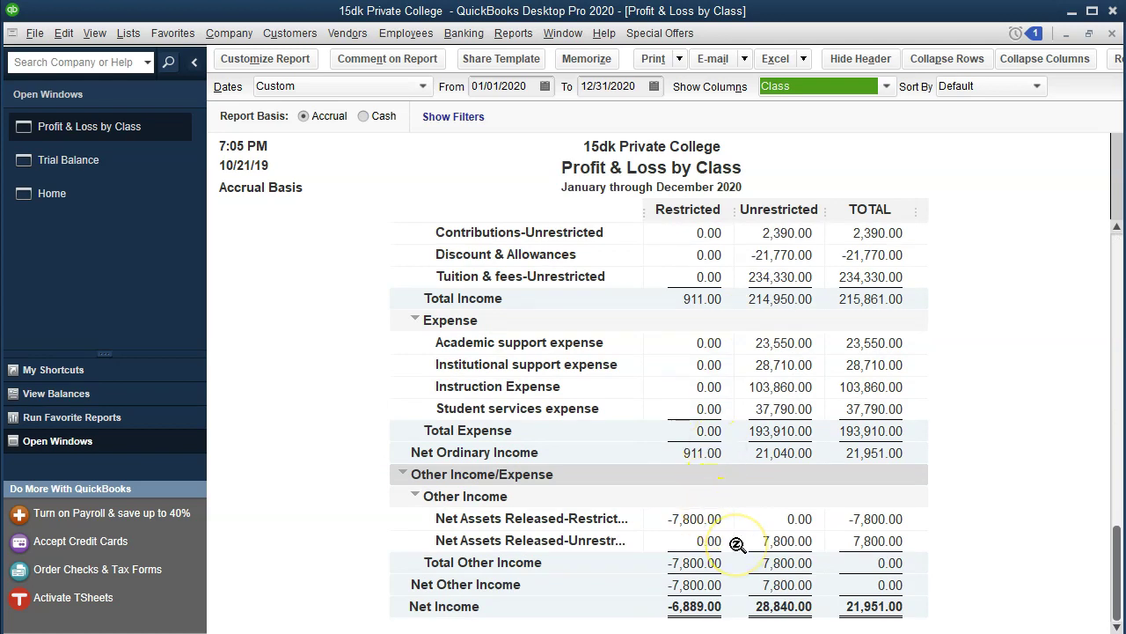
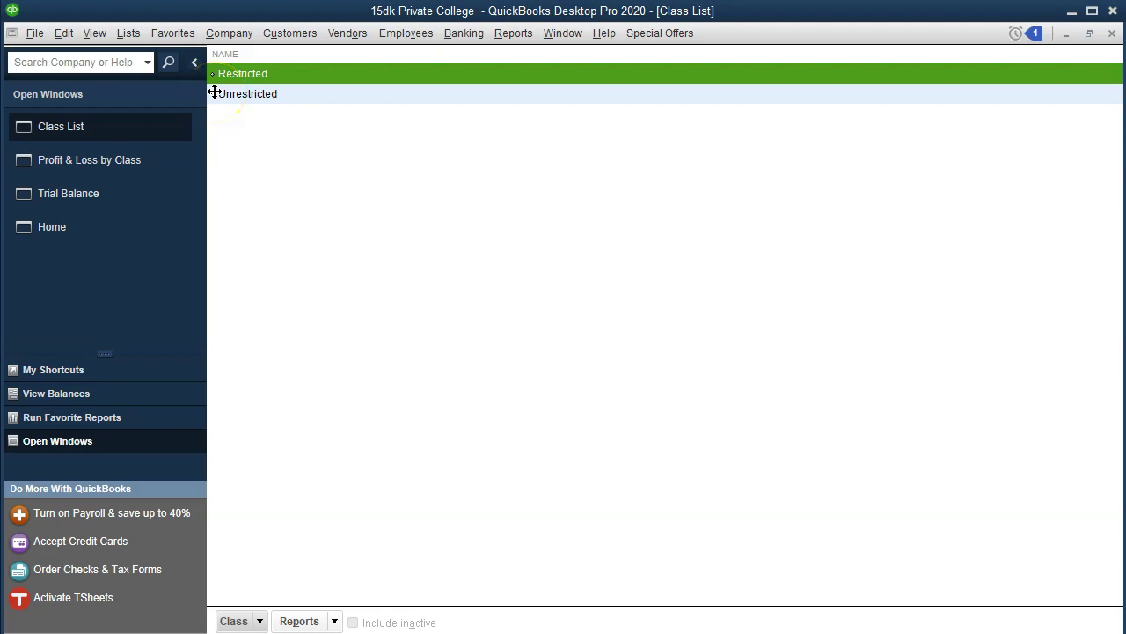
Move the Unrestricted class above Restricted in the Class List and return to the Profit & Loss by Class report.
click(212, 93)
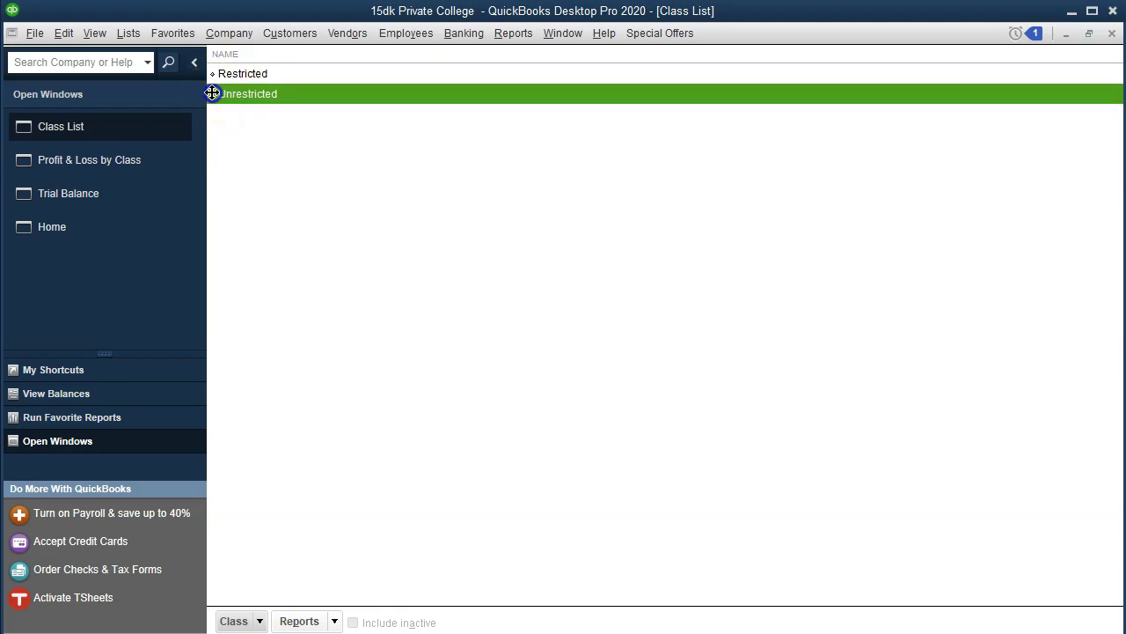
drag(212, 93, 212, 67)
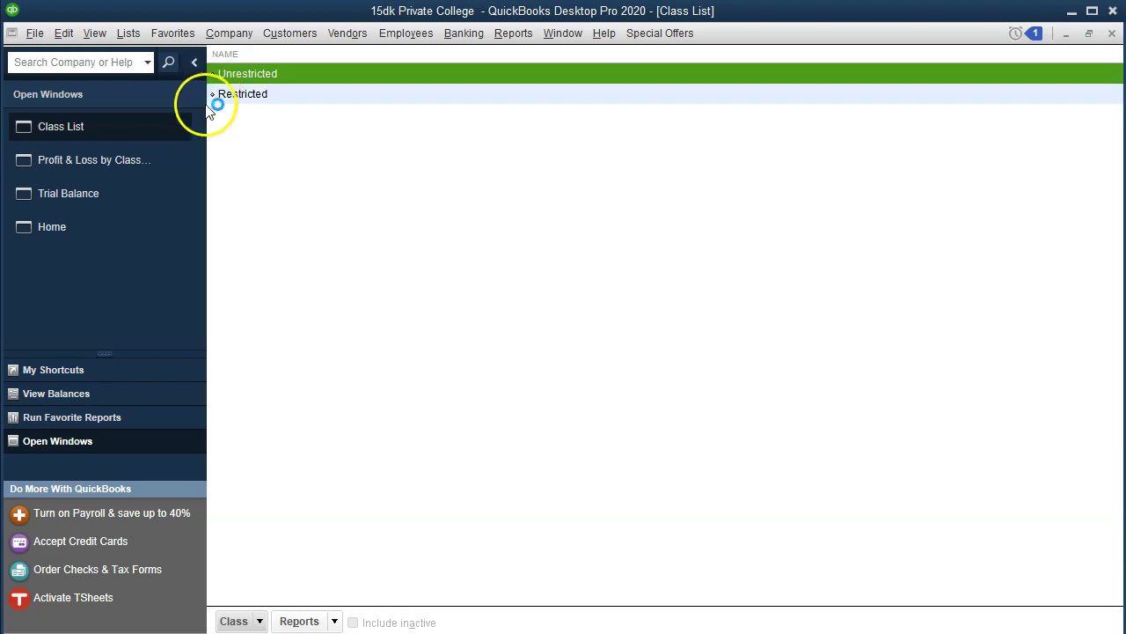
click(100, 157)
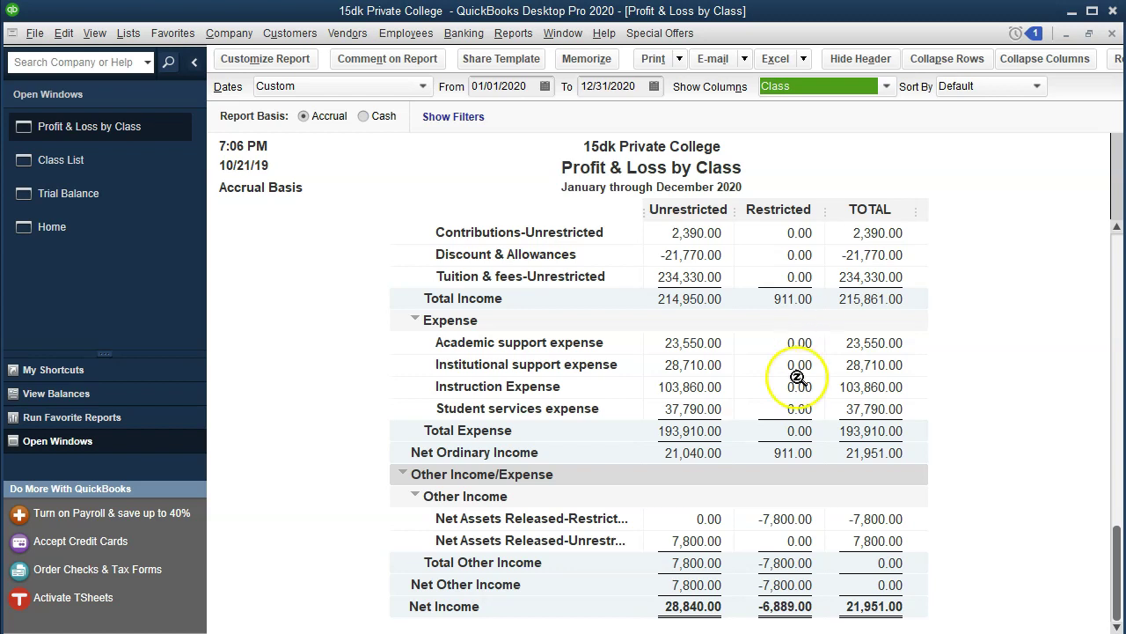
Review the Unrestricted and Restricted columns of the Profit & Loss by Class report, from income through the net asset release lines.
click(710, 543)
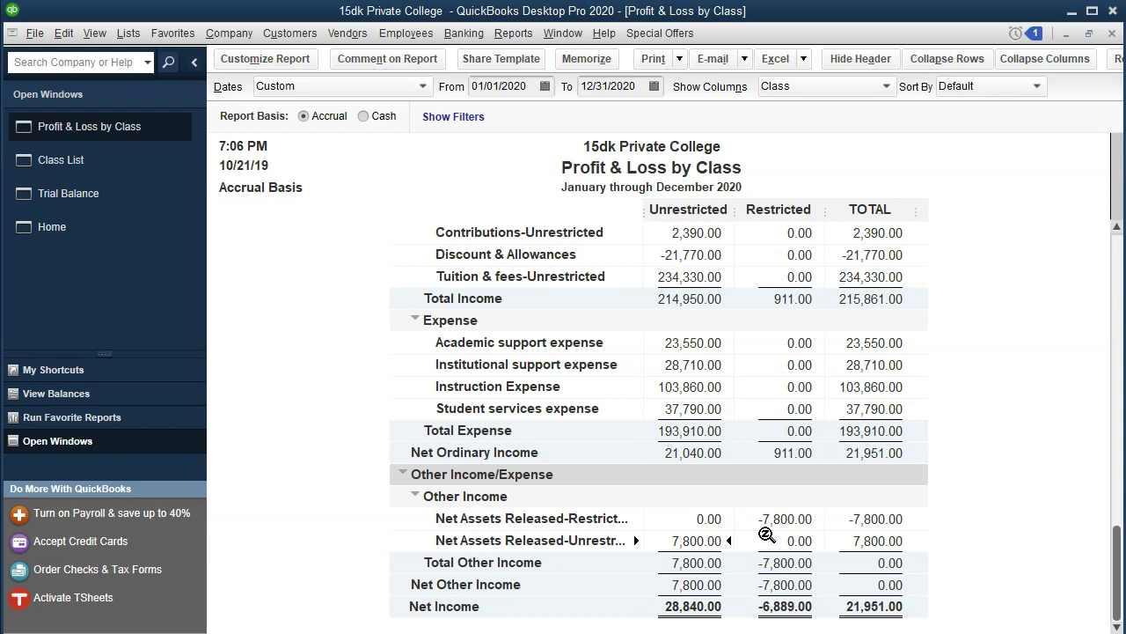
scroll(767, 535, up, 1)
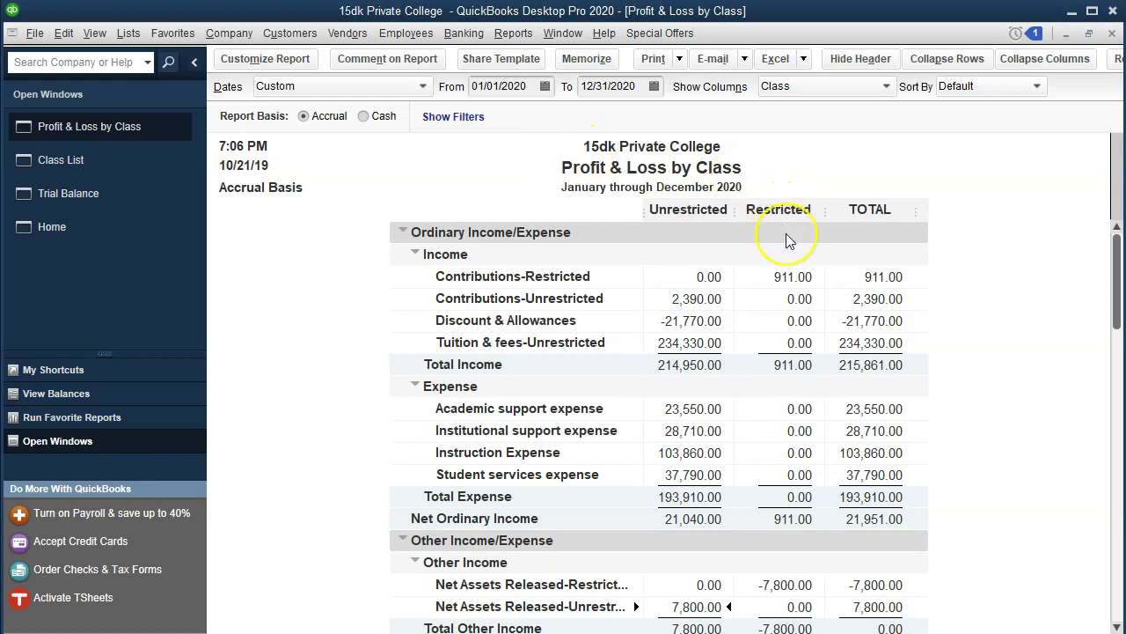
scroll(786, 233, down, 1)
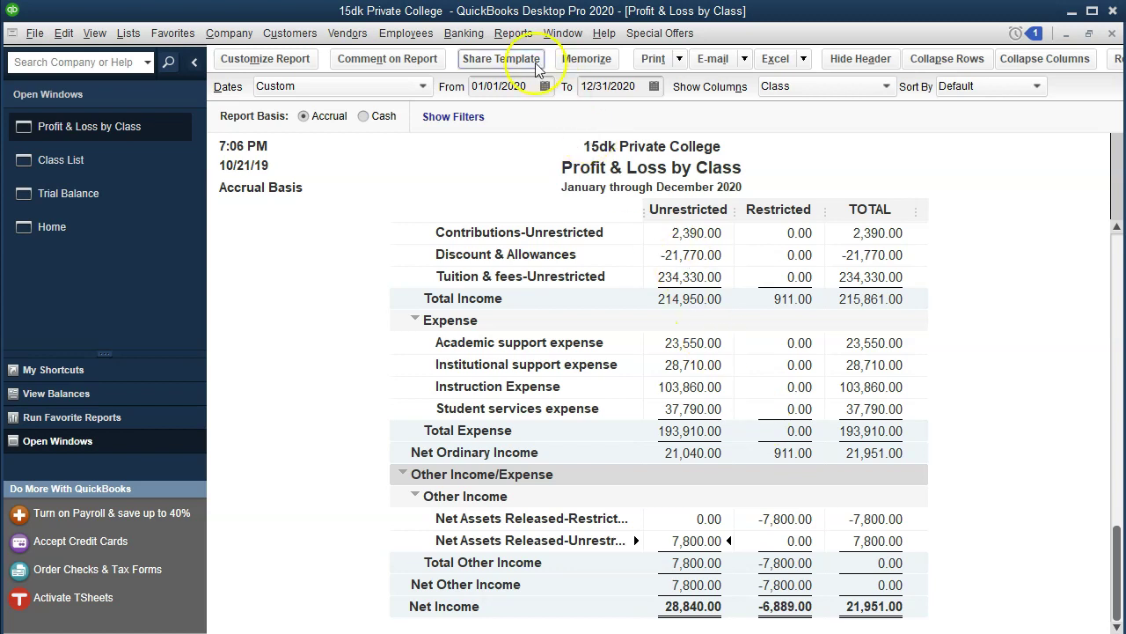
Run the Profit & Loss by Job report for 01/01/2020 through 12/31/2020.
click(518, 35)
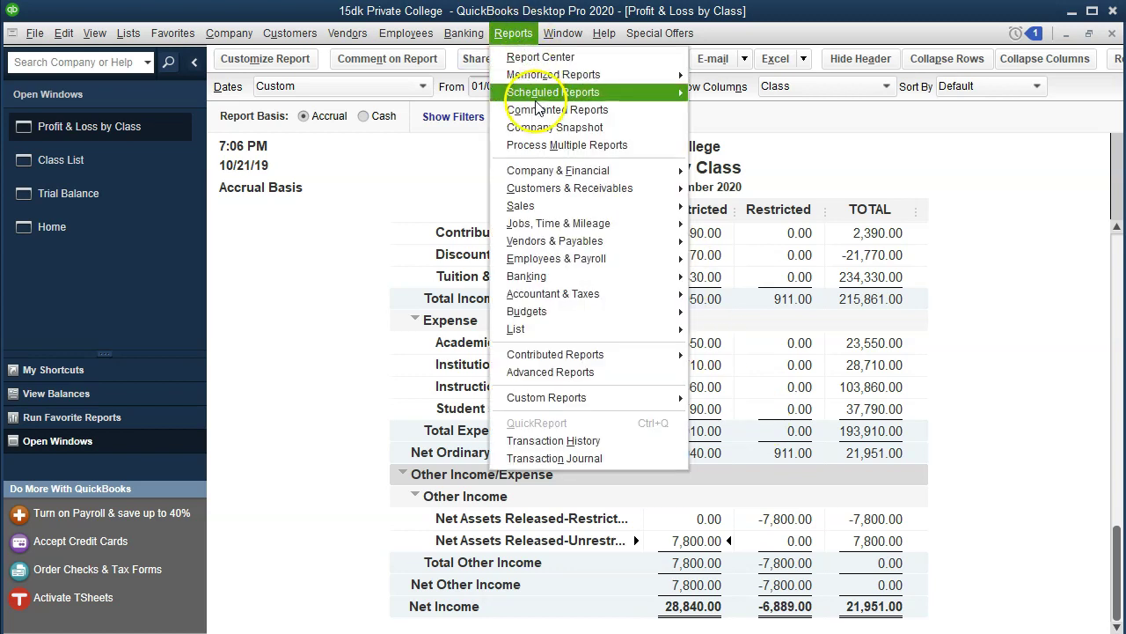
mouse_move(563, 171)
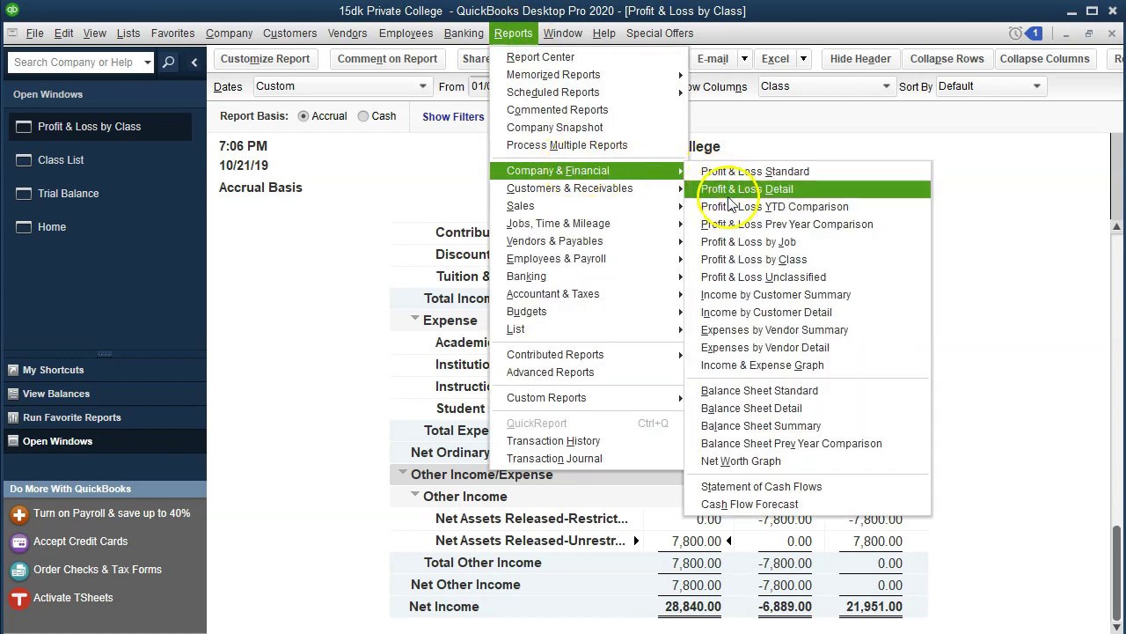
click(744, 242)
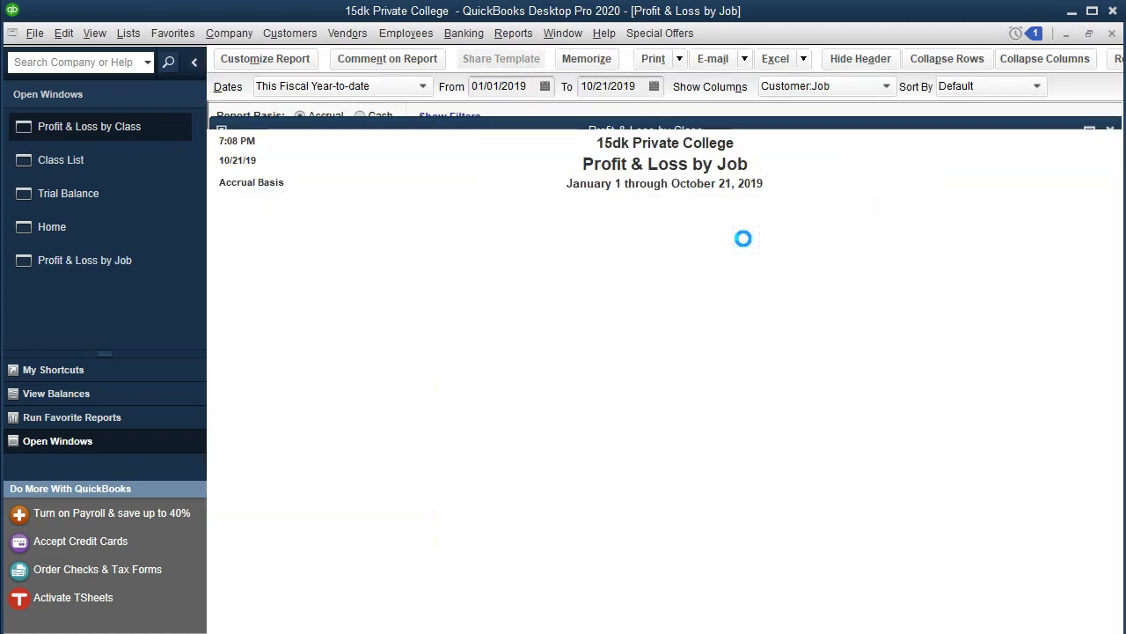
key(Tab)
text(0)
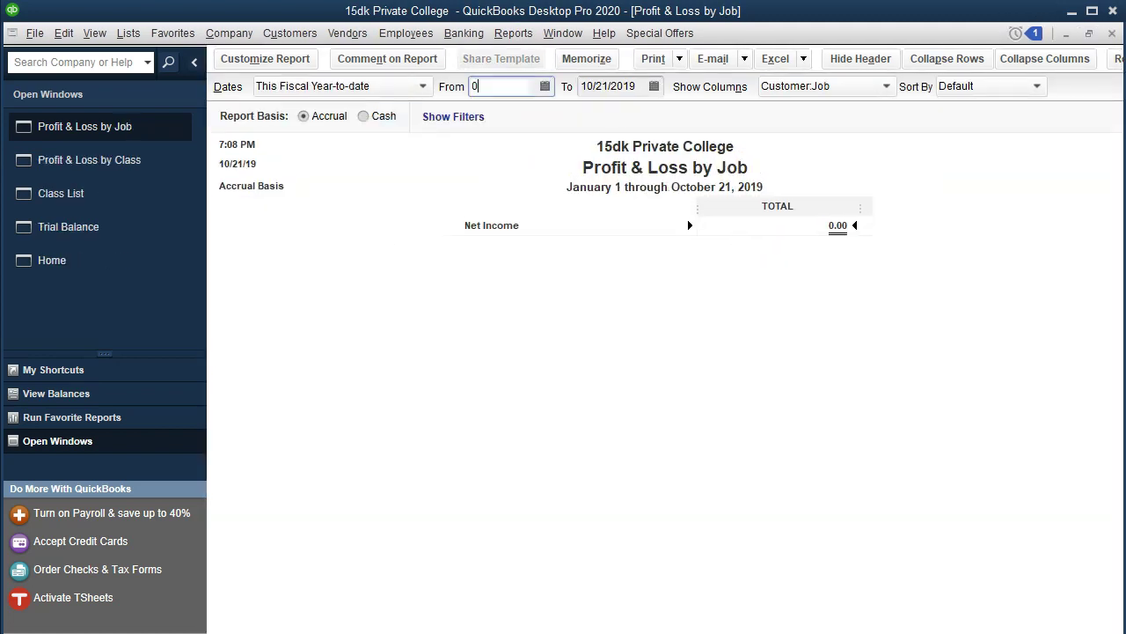
text(1012010)
key(Tab)
text(12/31/2)
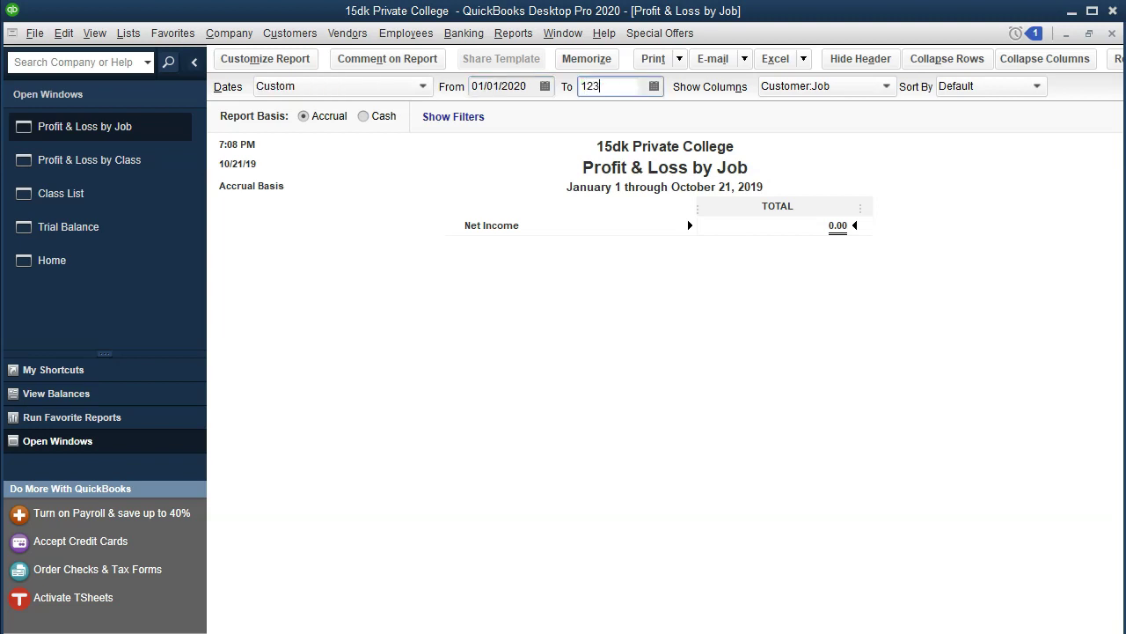
text(0)
key(Tab)
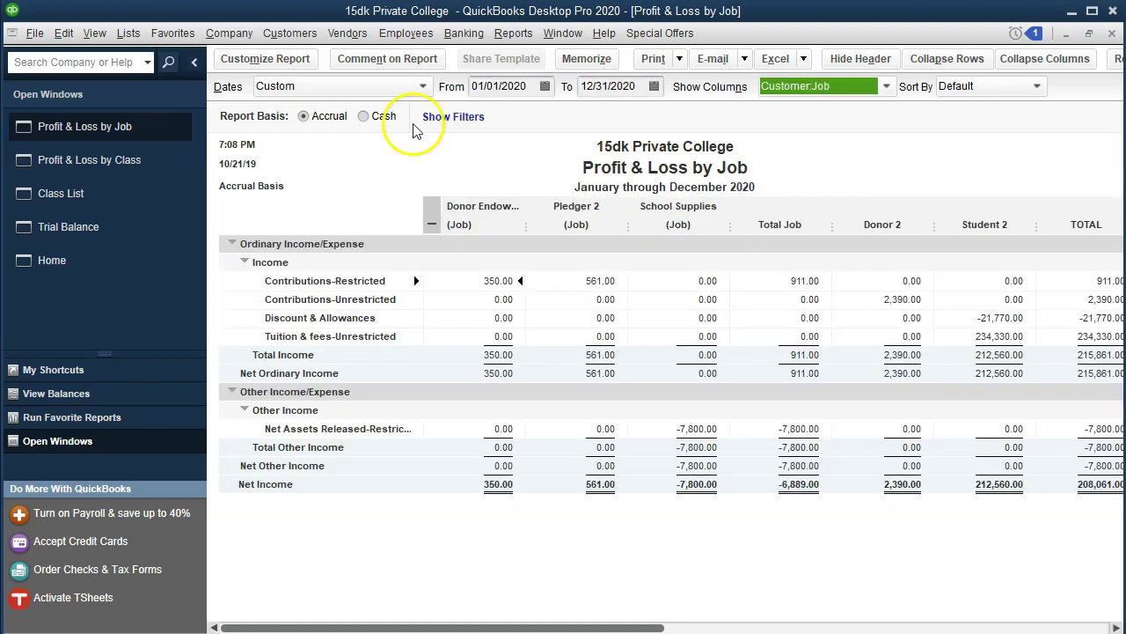
Set the Profit & Loss by Job report's font size to 11, including all related fonts, and view its job columns collapsed and expanded.
click(290, 58)
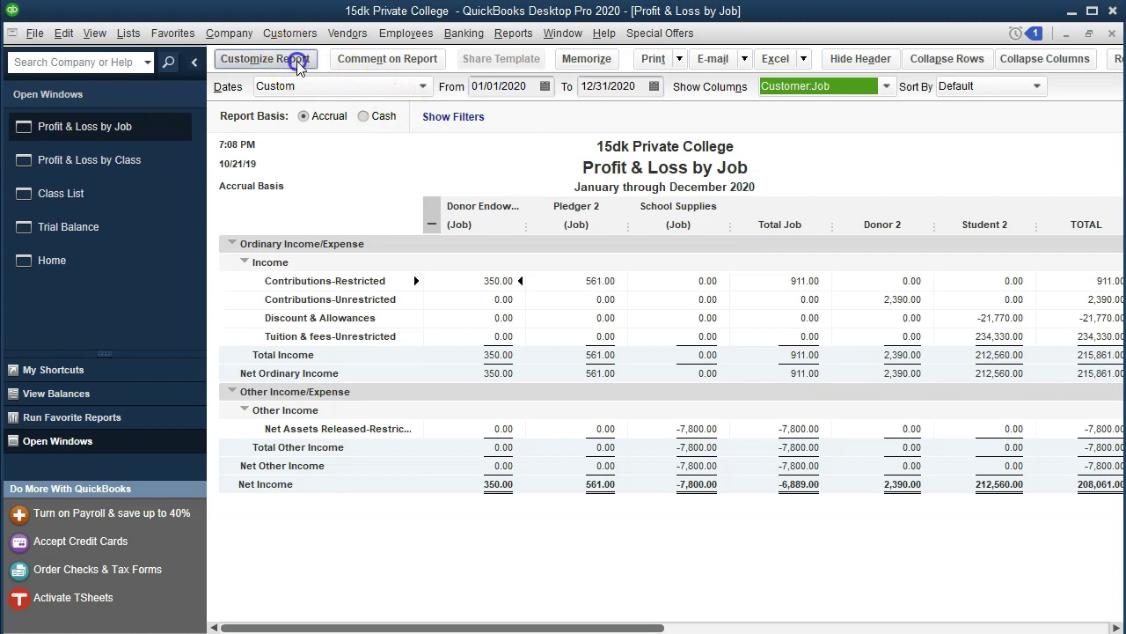
click(640, 32)
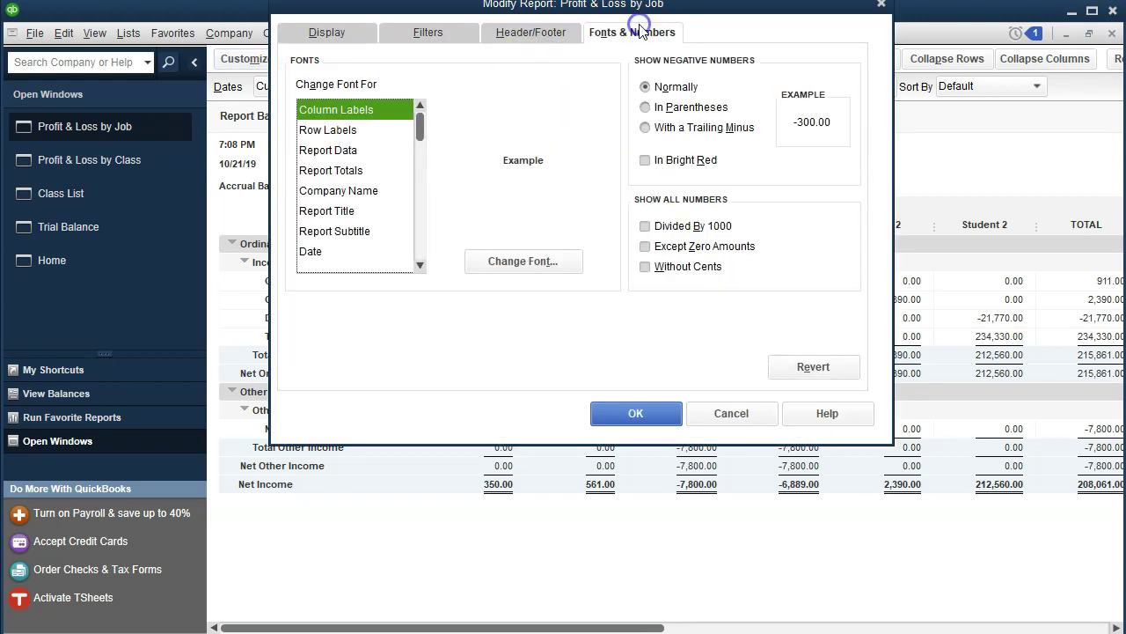
click(515, 264)
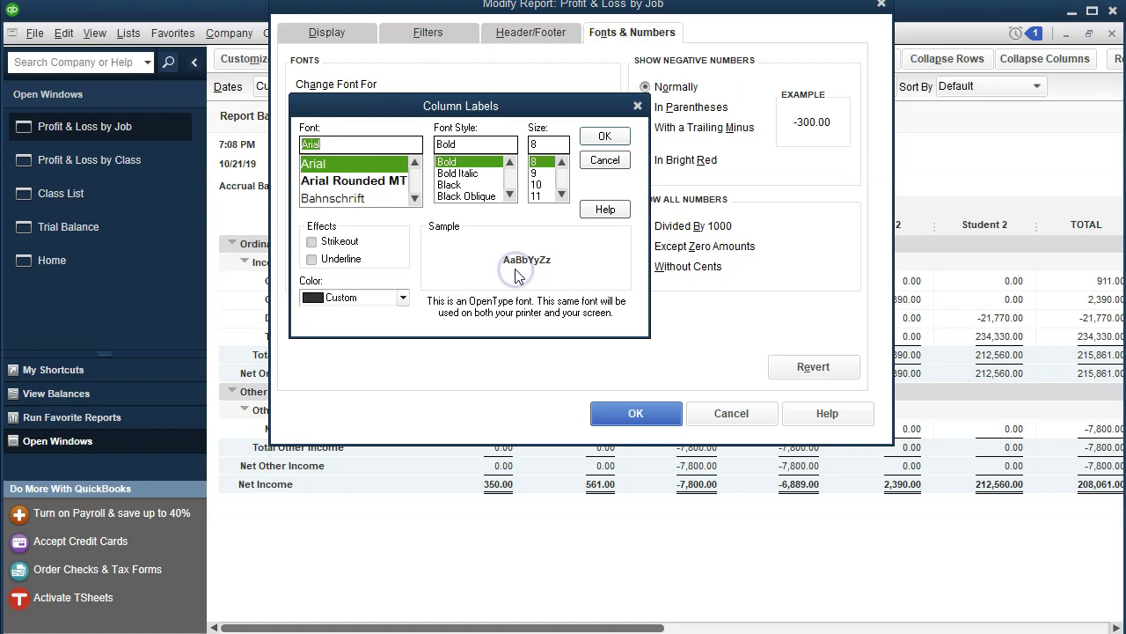
click(536, 195)
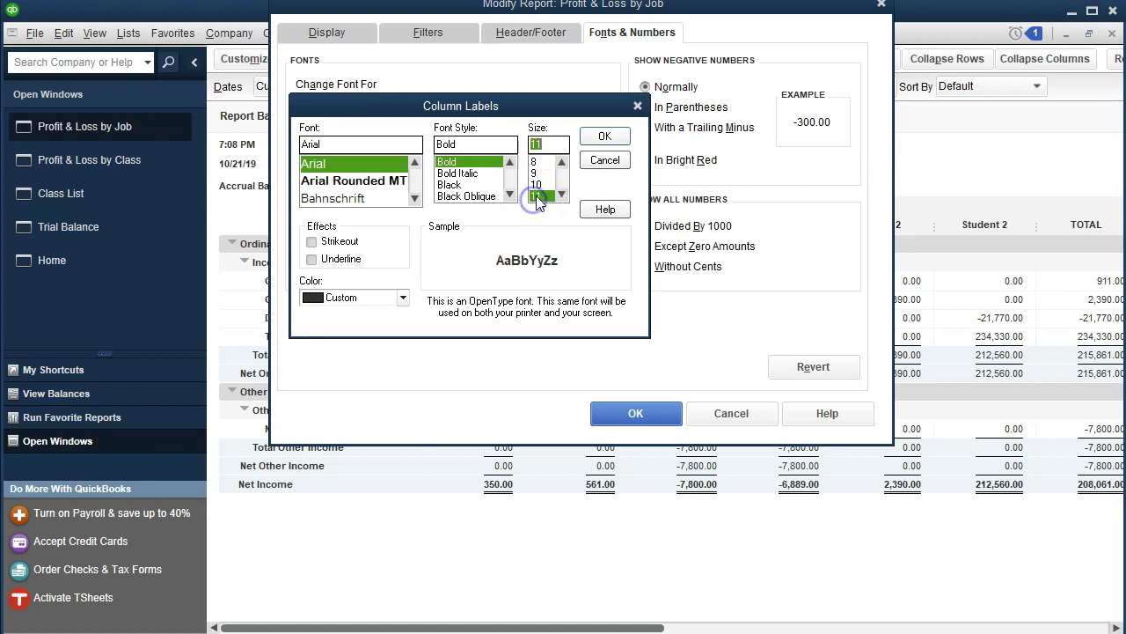
click(604, 136)
click(496, 137)
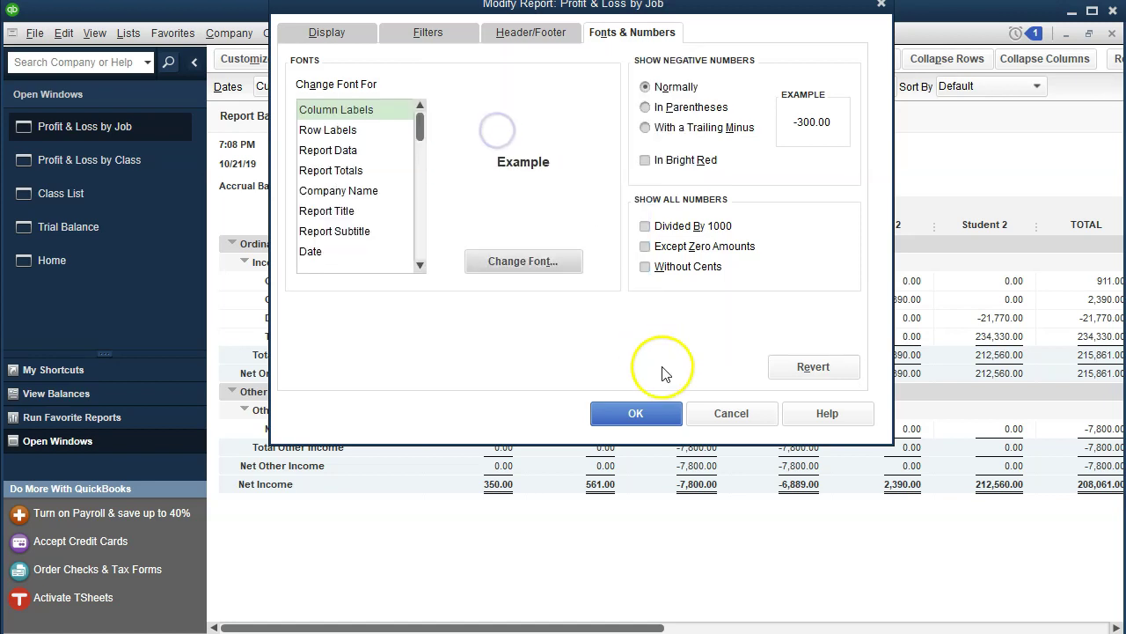
click(660, 414)
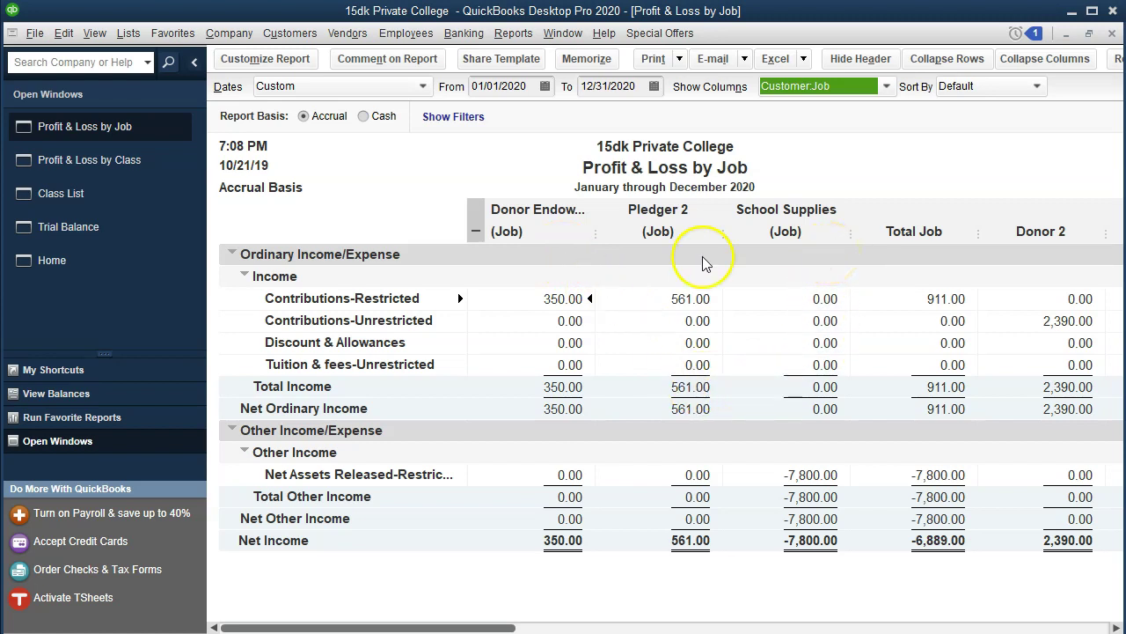
click(474, 225)
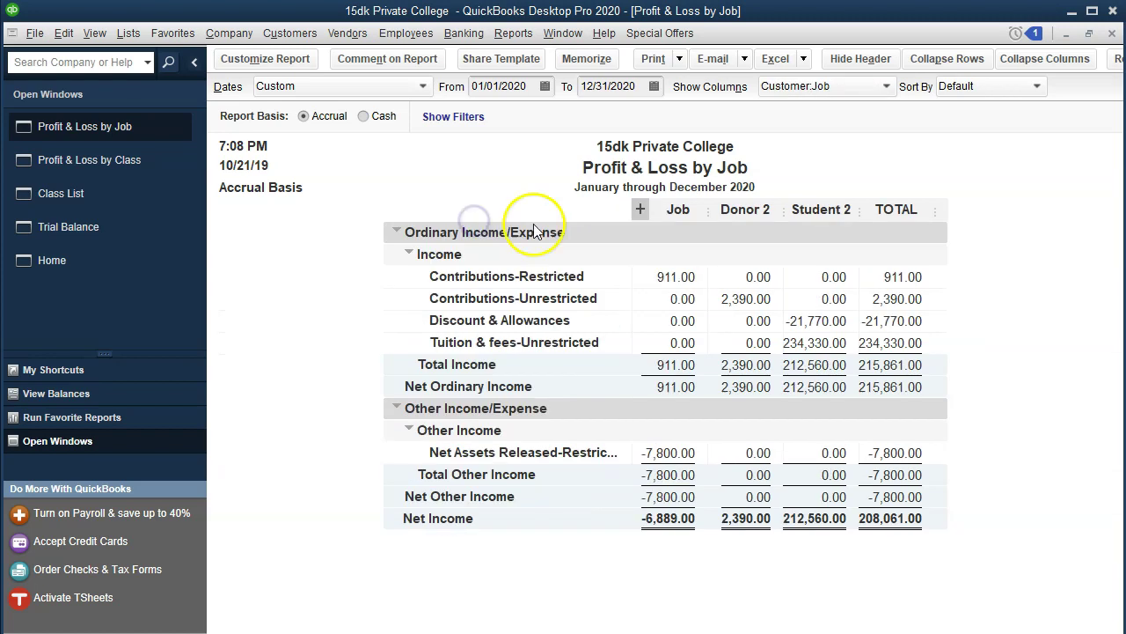
click(640, 209)
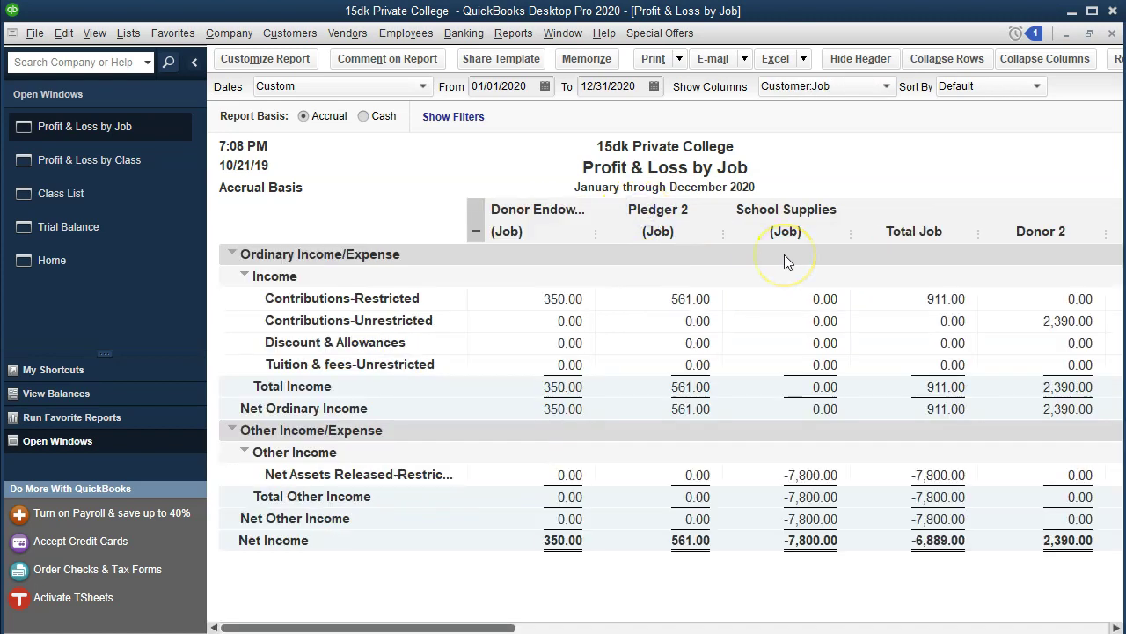
Filter the Profit & Loss by Job report to jobs with the status In progress.
click(290, 58)
click(388, 39)
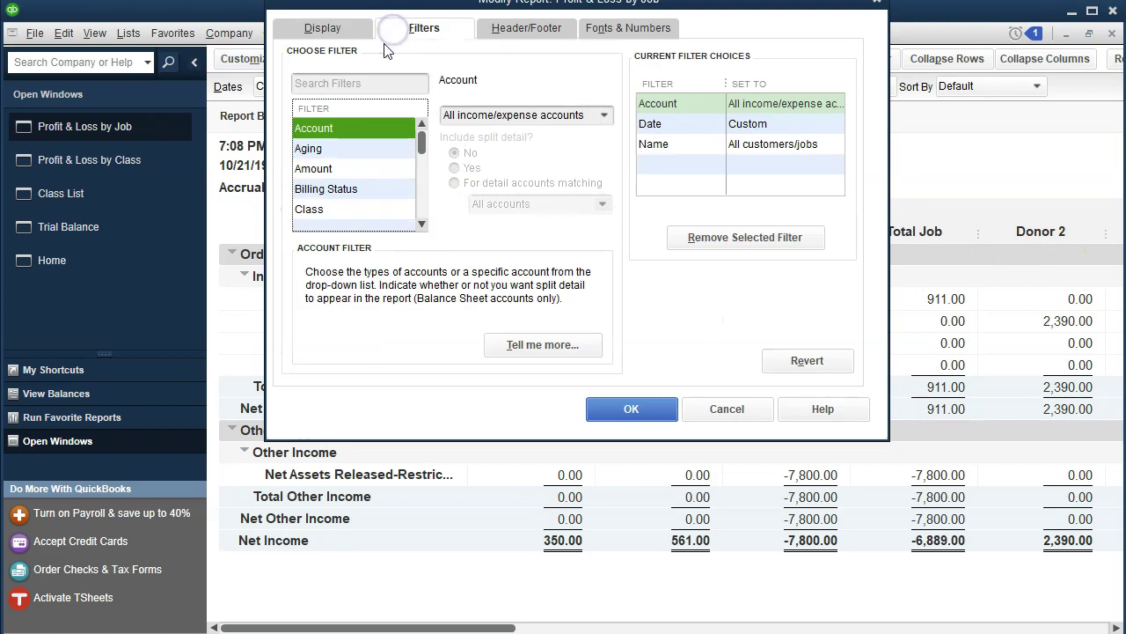
click(421, 225)
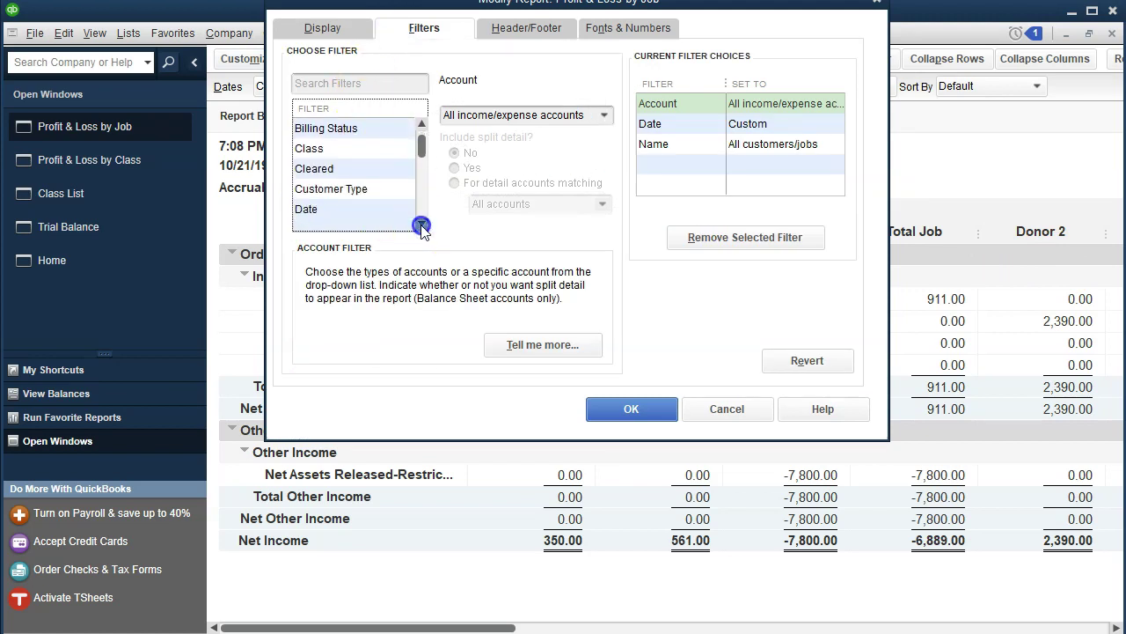
click(422, 226)
click(422, 226)
click(421, 226)
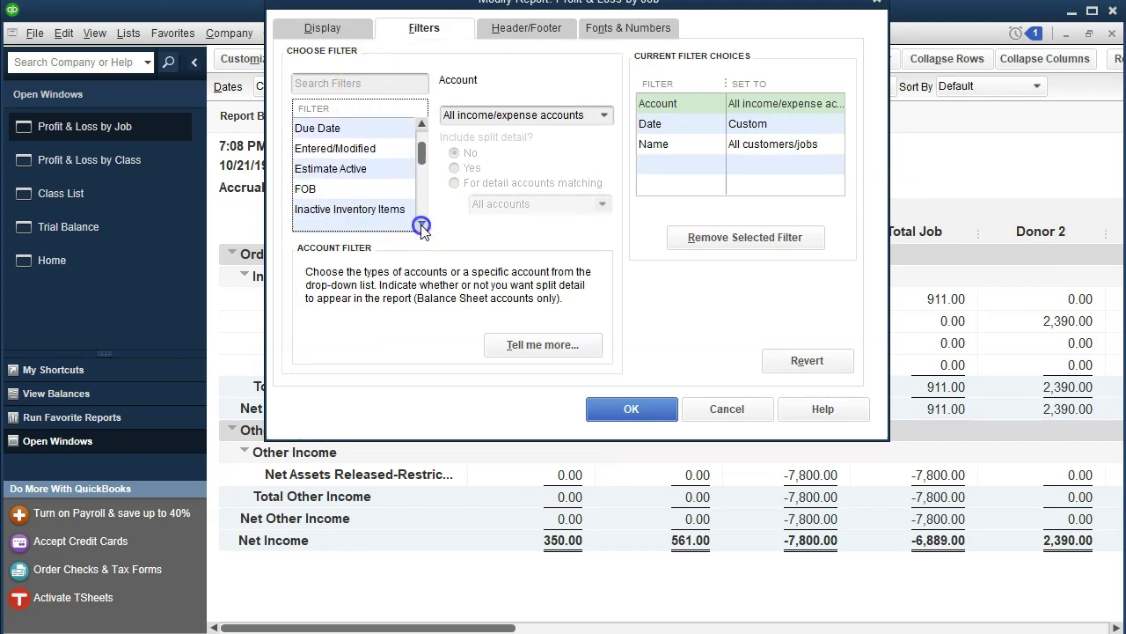
click(421, 226)
click(422, 226)
click(421, 226)
click(422, 226)
click(378, 190)
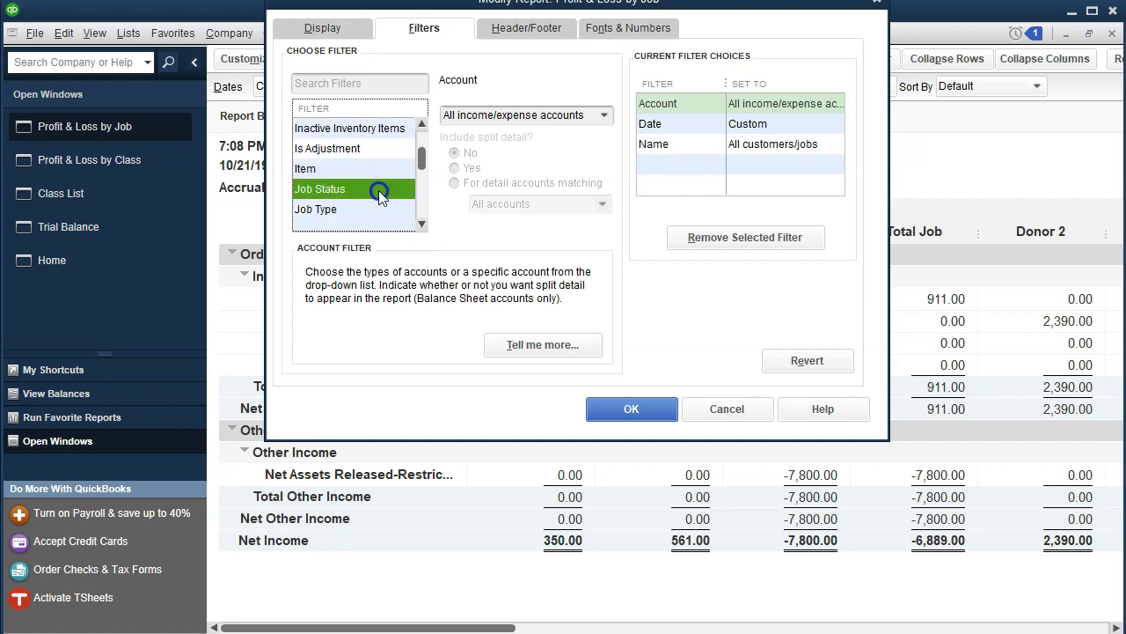
click(586, 115)
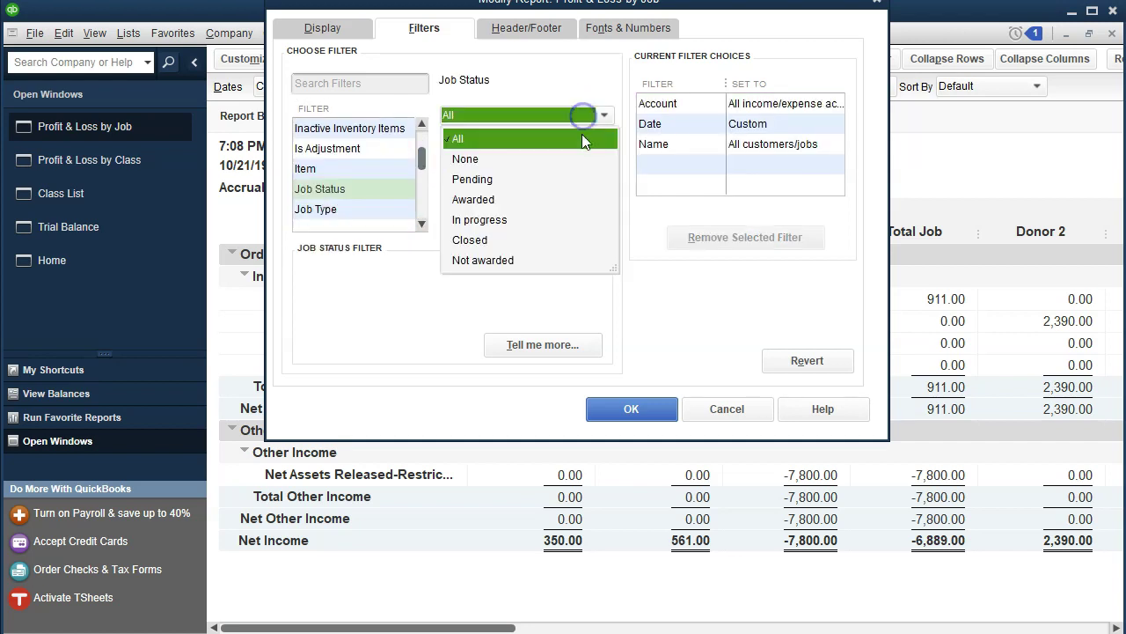
click(526, 224)
click(614, 406)
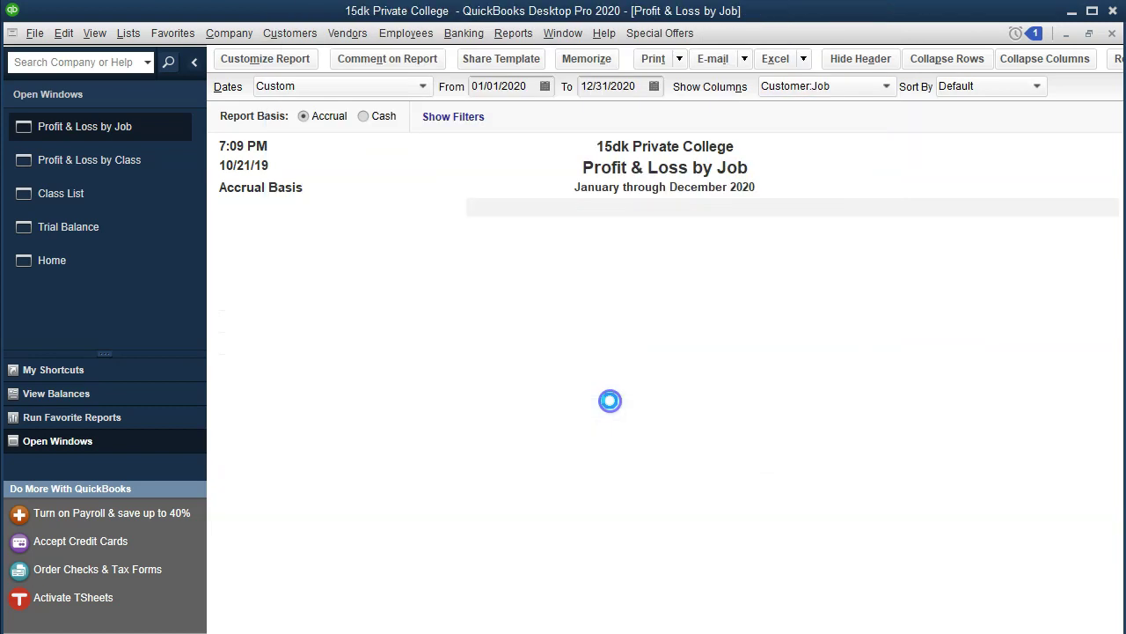
Collapse the job columns in the Profit & Loss by Job report and compare its totals with the Profit & Loss by Class report.
click(475, 227)
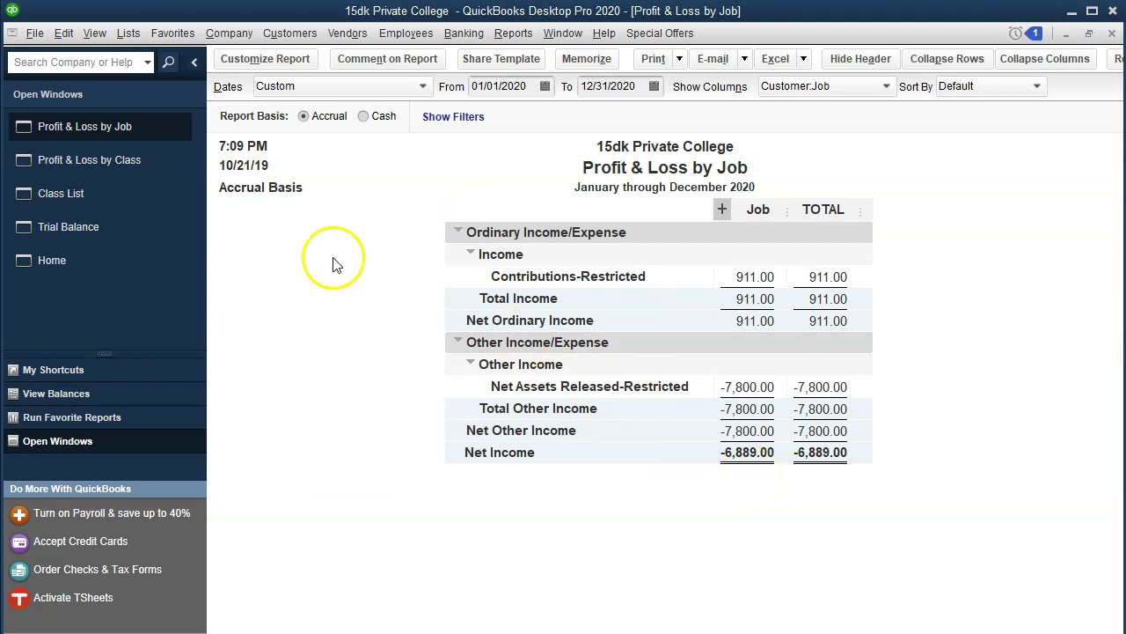
click(126, 173)
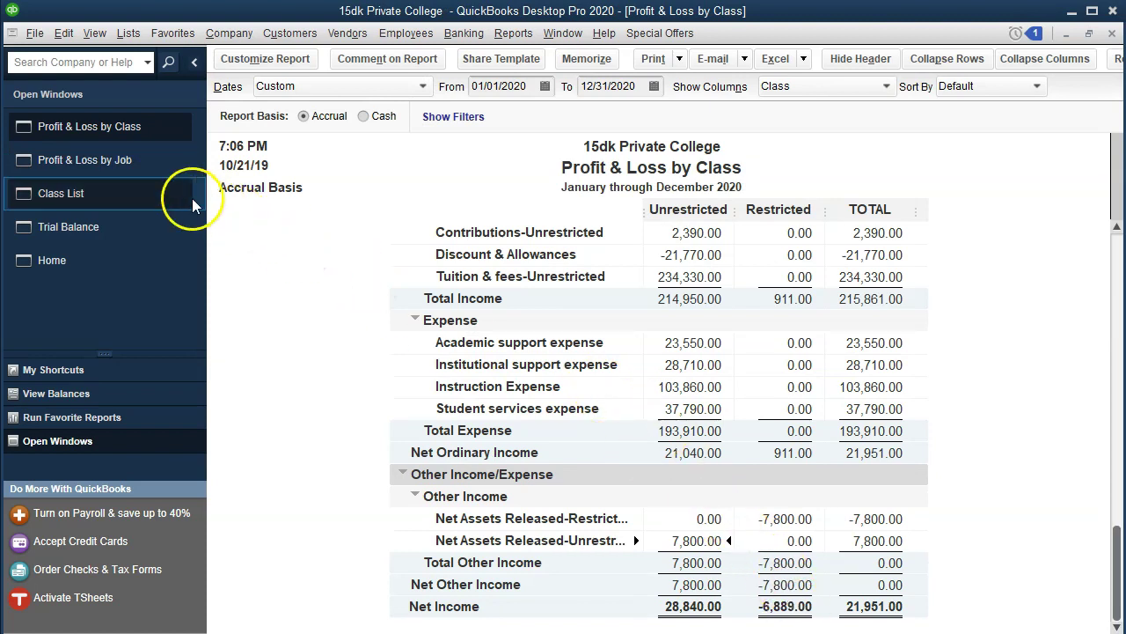
click(126, 167)
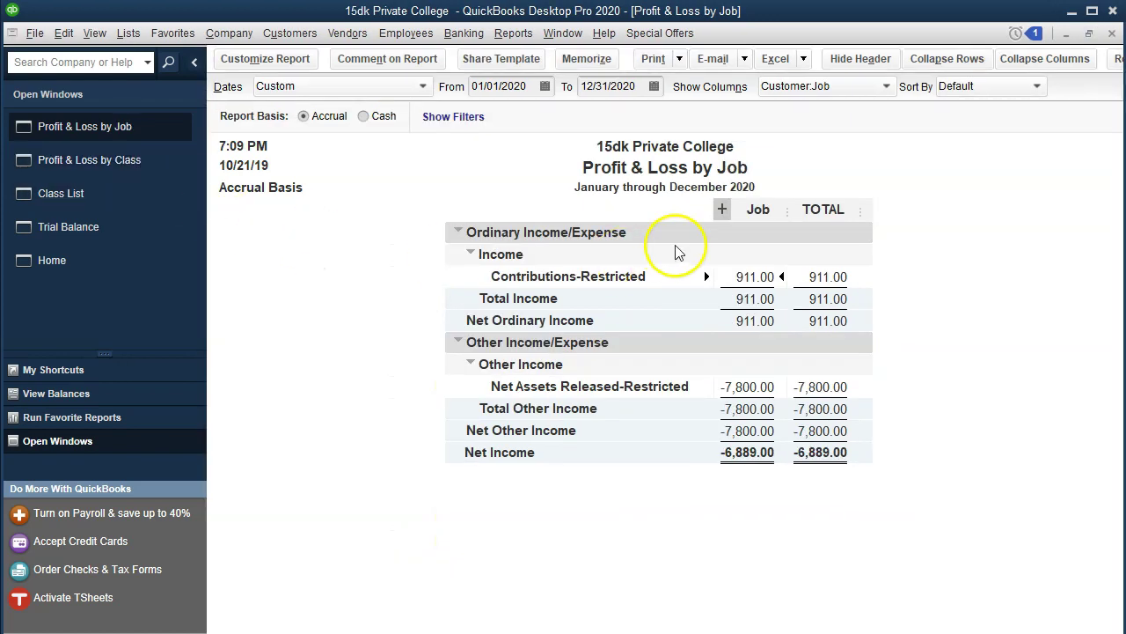
Try to expand the collapsed job columns, including after resizing all columns equally, and close the Profit & Loss by Job report.
click(722, 210)
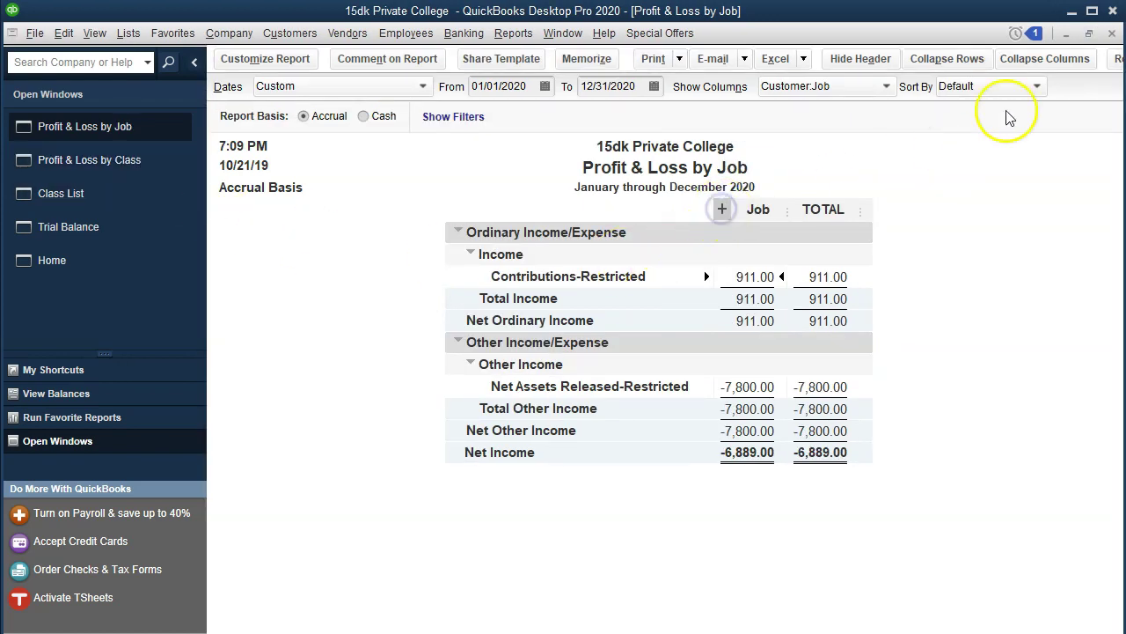
drag(786, 211, 800, 216)
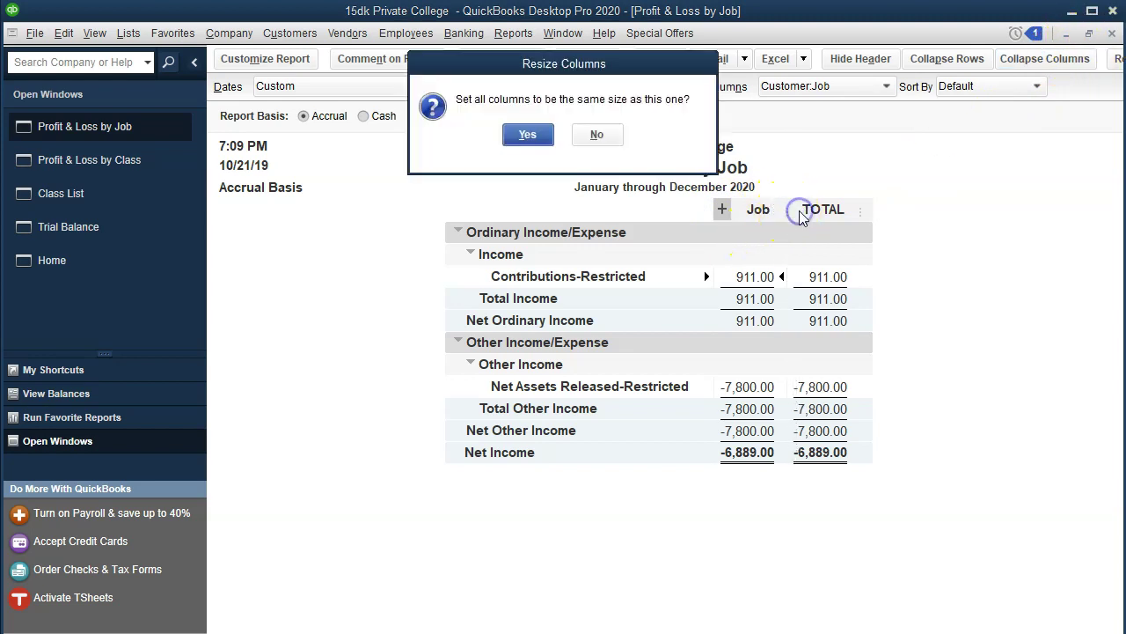
click(528, 134)
click(704, 208)
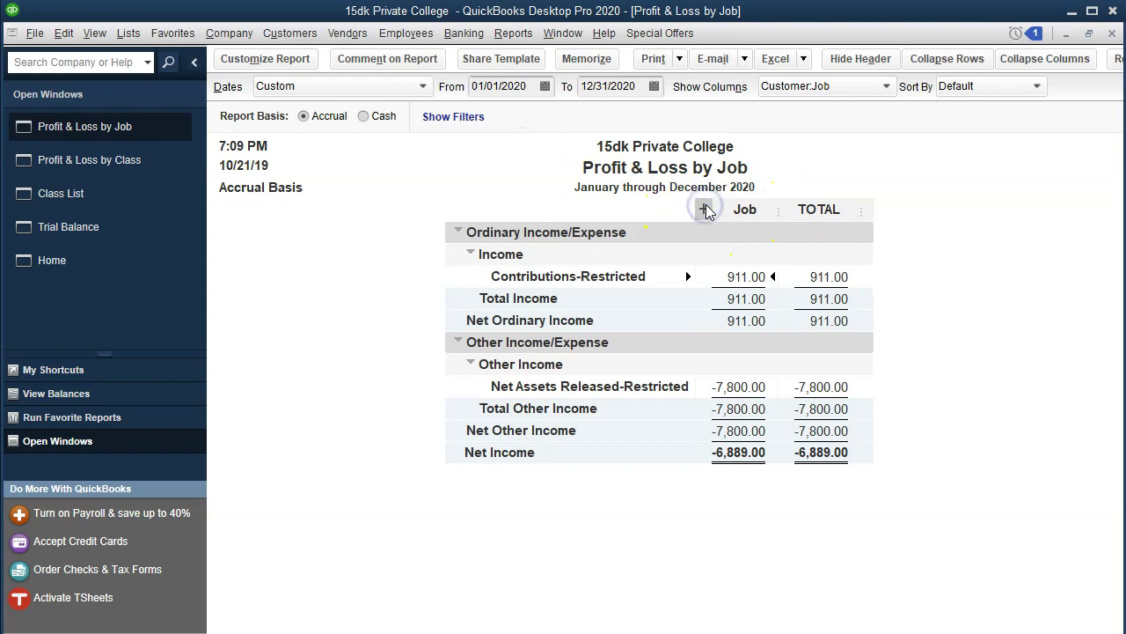
click(1111, 36)
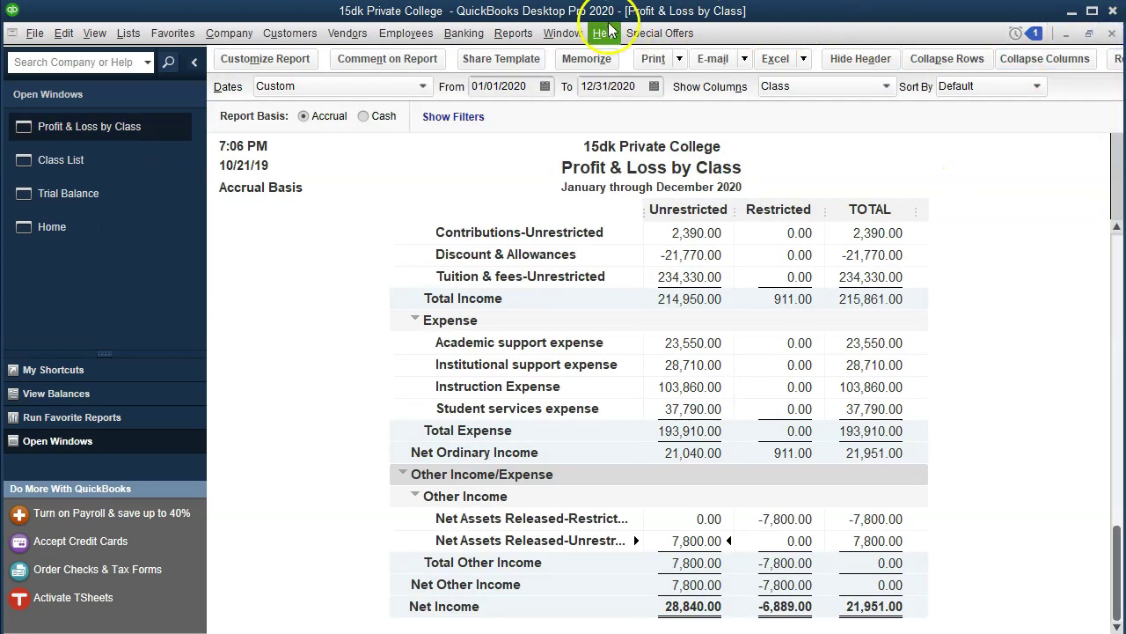
Open the Profit & Loss by Job report for 01/01/2020 through 12/31/2020.
click(513, 33)
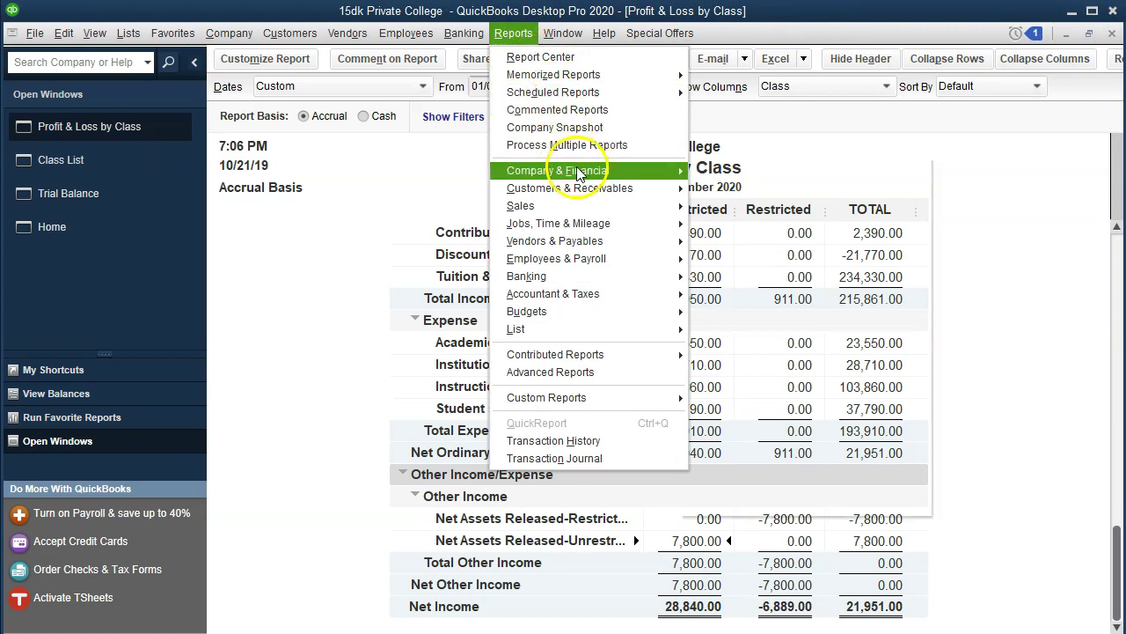
mouse_move(656, 170)
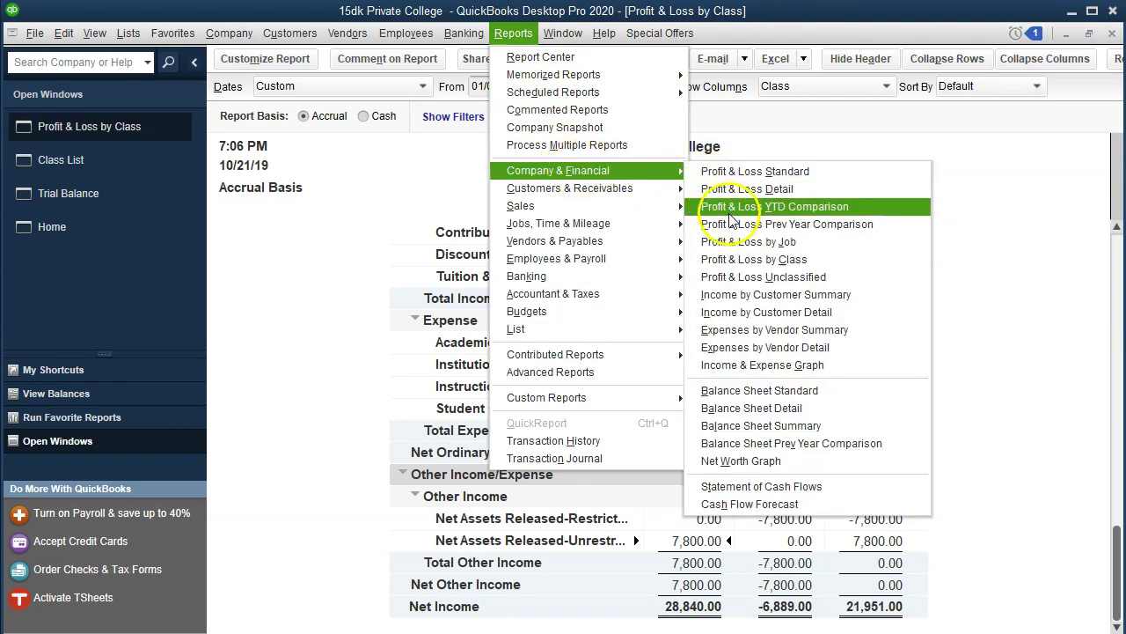
click(742, 242)
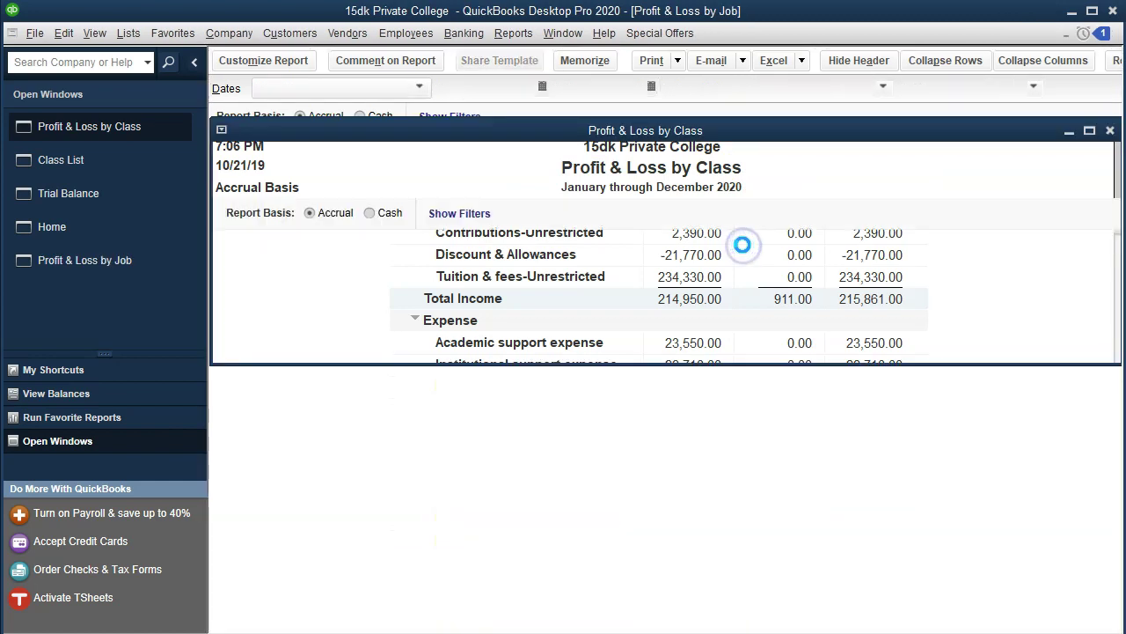
text(01/01/20)
key(Tab)
text(123120)
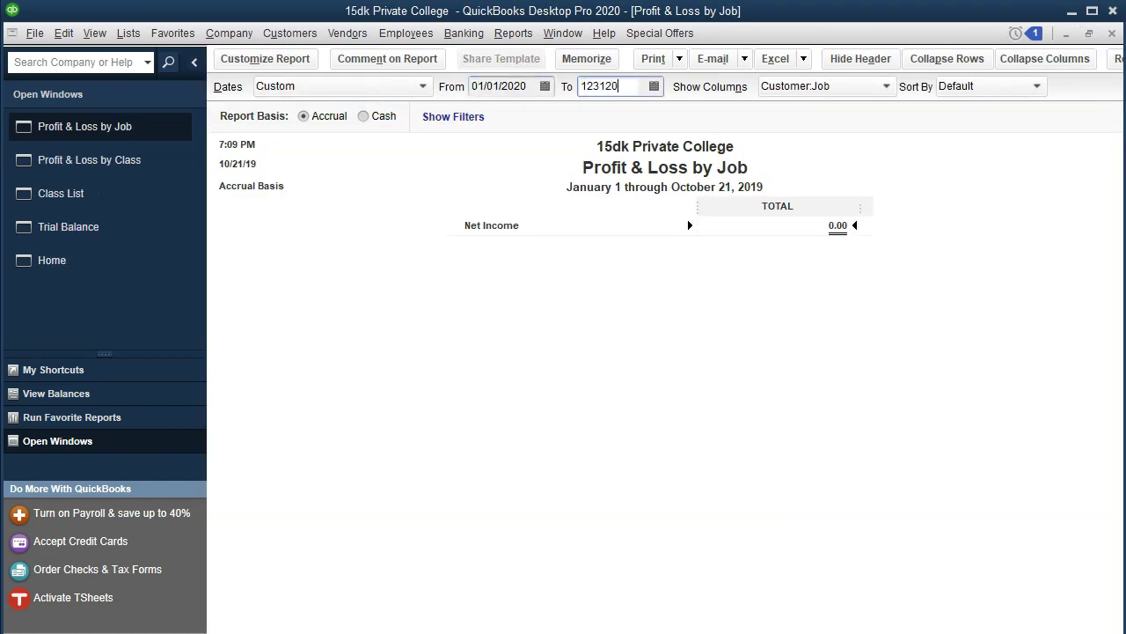
key(Tab)
Set the Profit & Loss by Job report's font size to 11, including all related fonts.
click(265, 58)
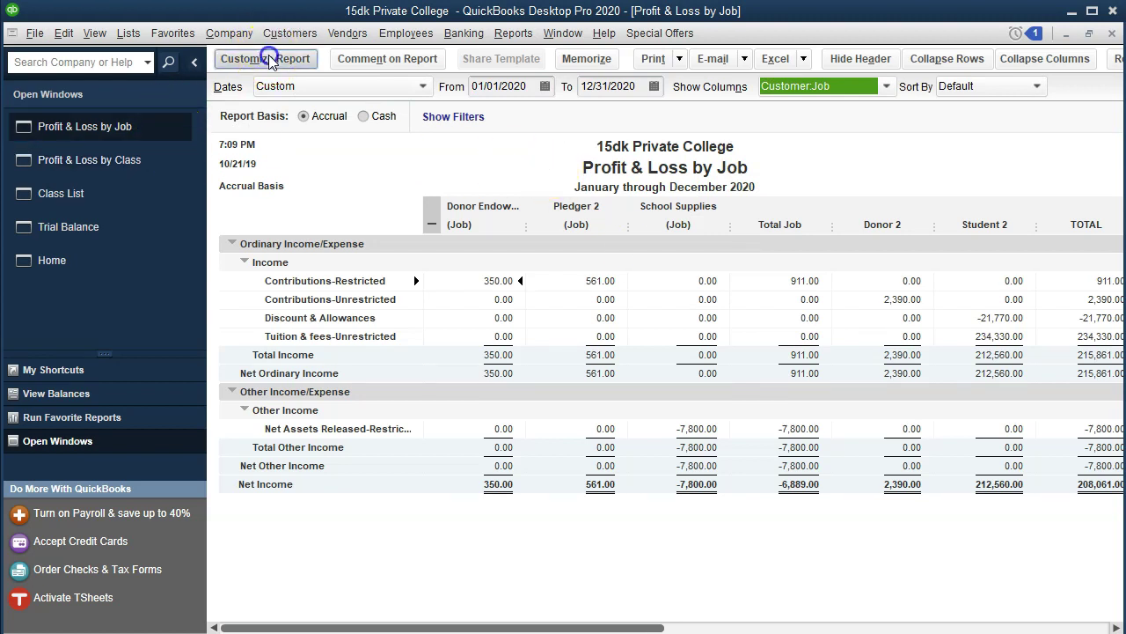
click(616, 24)
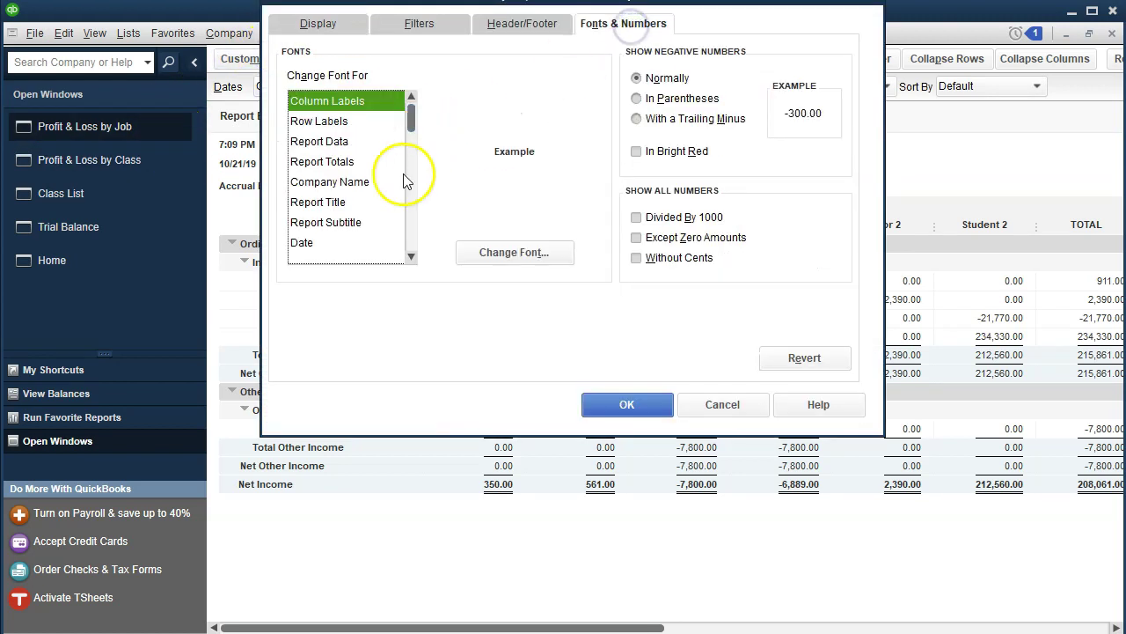
click(471, 252)
click(530, 186)
click(595, 129)
click(492, 143)
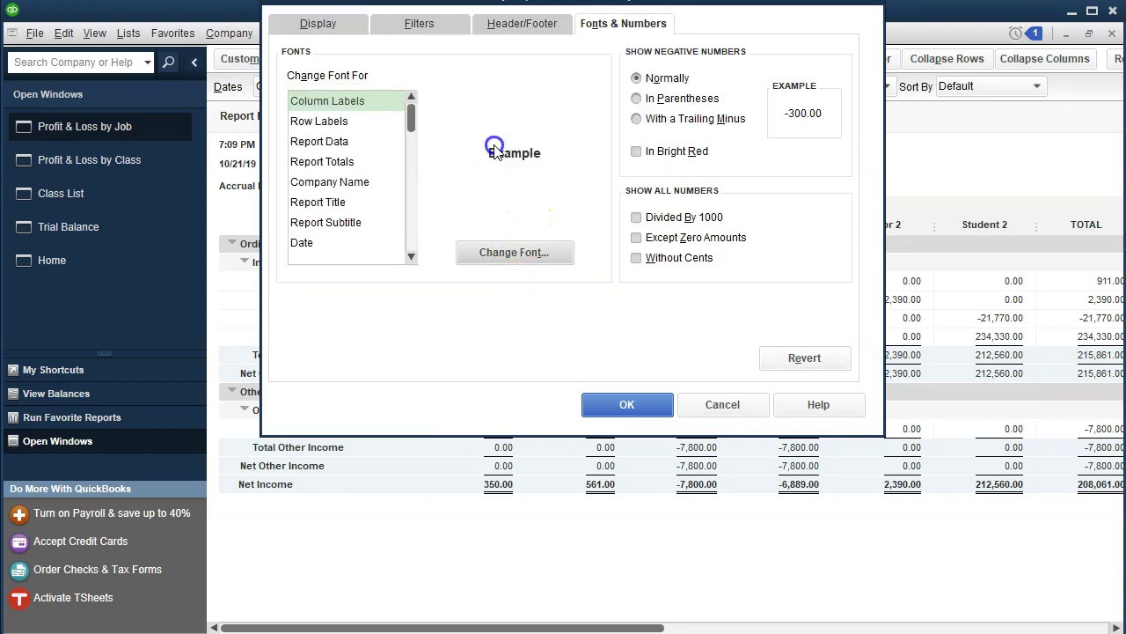
click(630, 407)
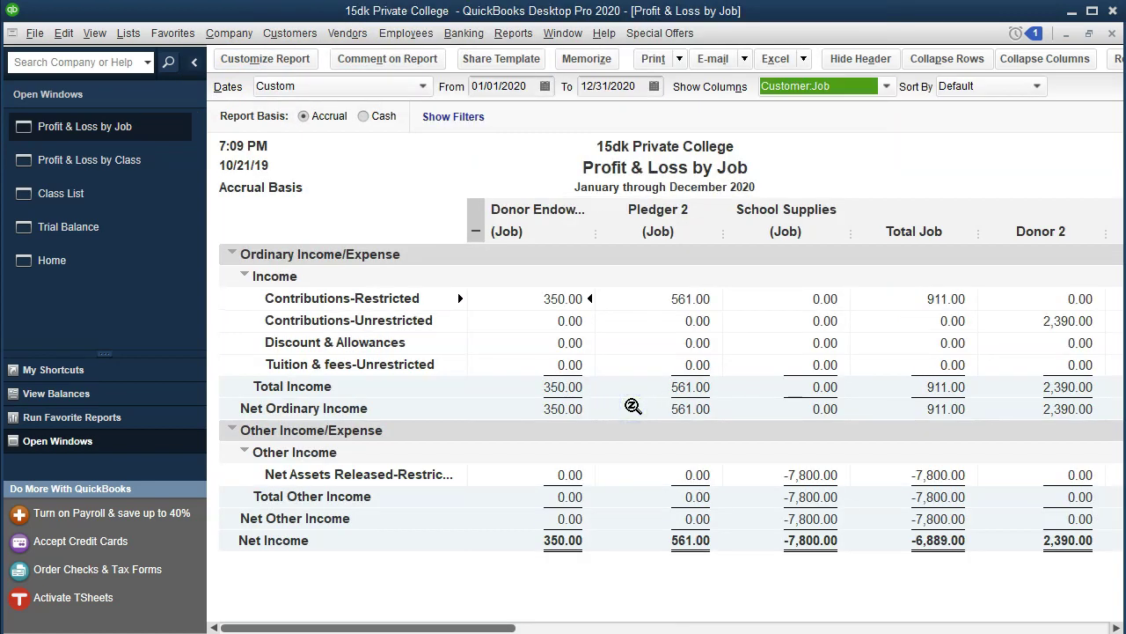
Filter the reopened Profit & Loss by Job report to the job status In progress.
click(290, 62)
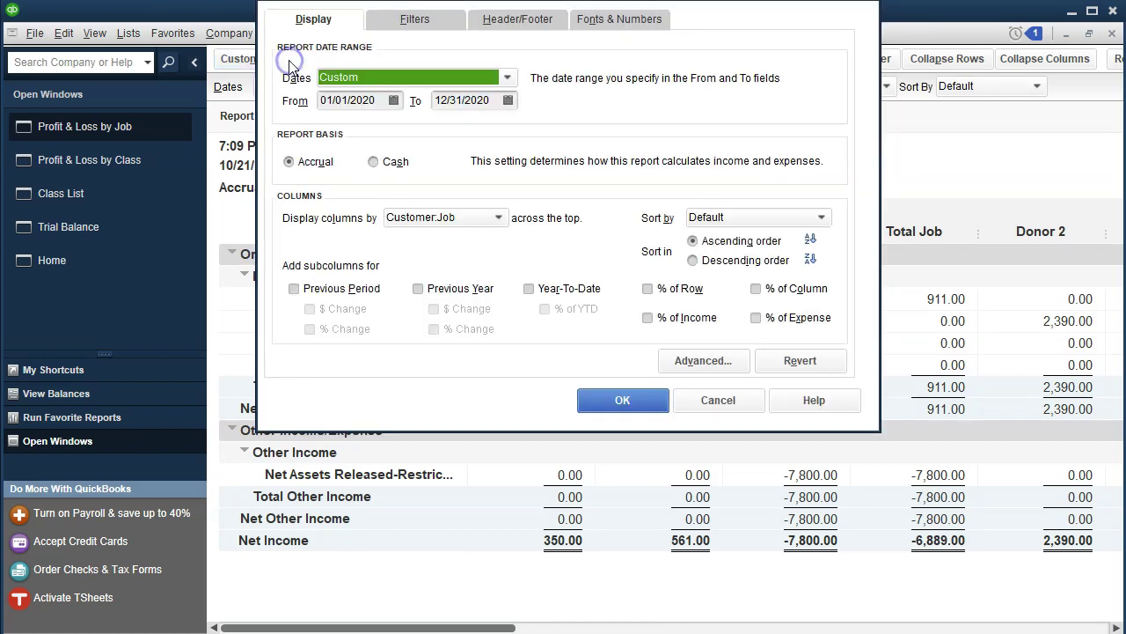
click(403, 19)
click(418, 216)
click(418, 213)
click(418, 211)
click(419, 211)
click(378, 201)
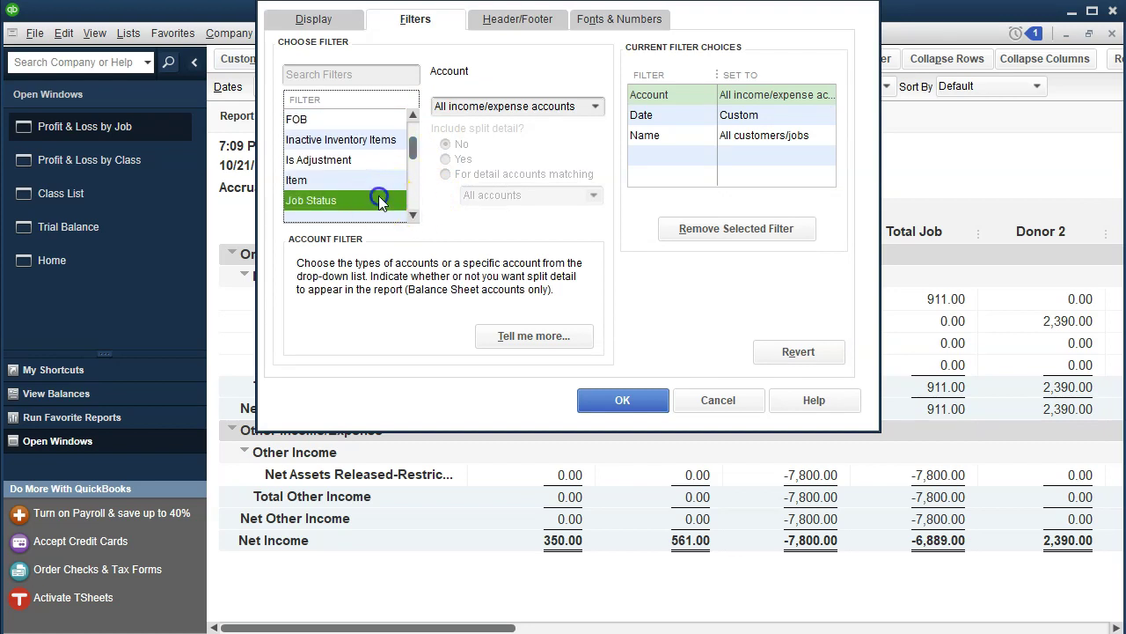
click(511, 106)
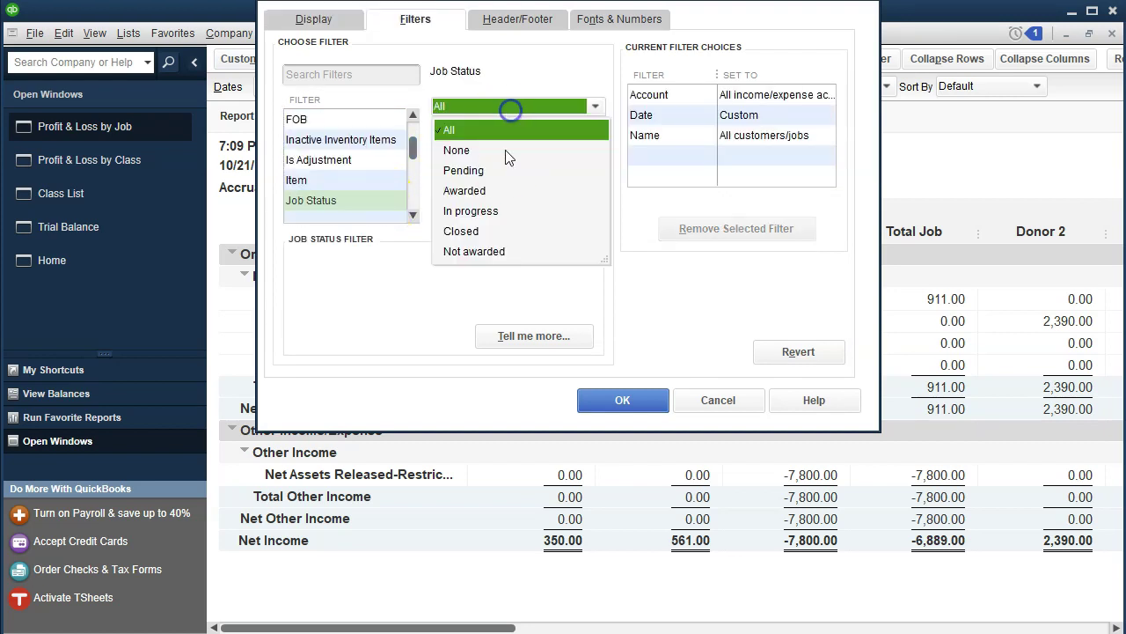
click(480, 214)
click(606, 401)
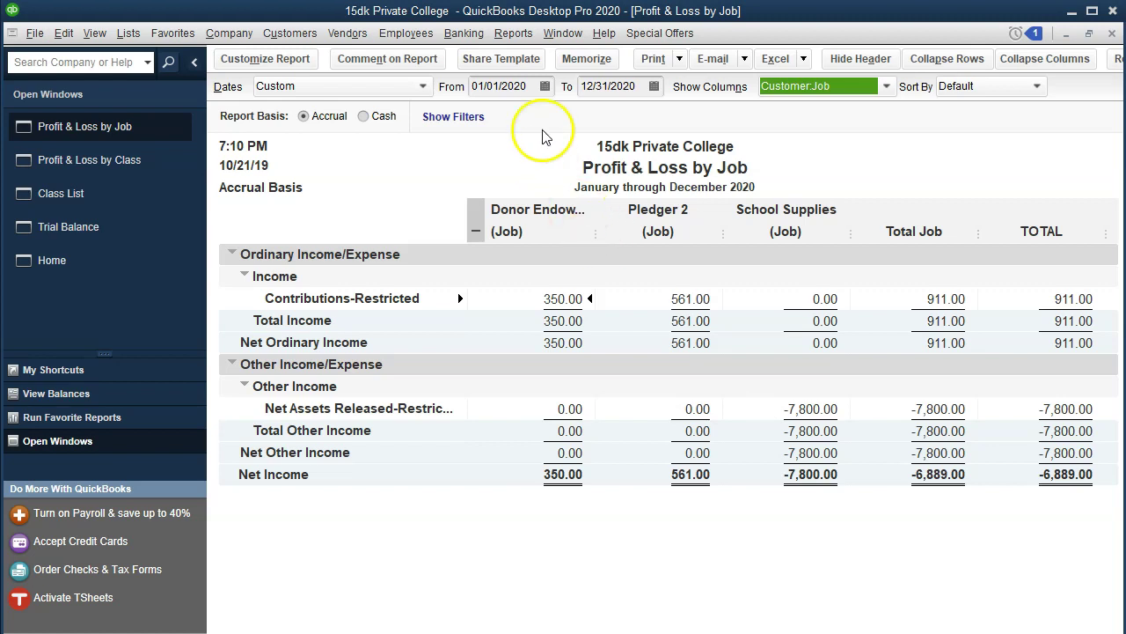
Set the Profit & Loss by Job start date to 01/01/2019 and examine the School Supplies job's restricted contributions and released net assets.
click(533, 86)
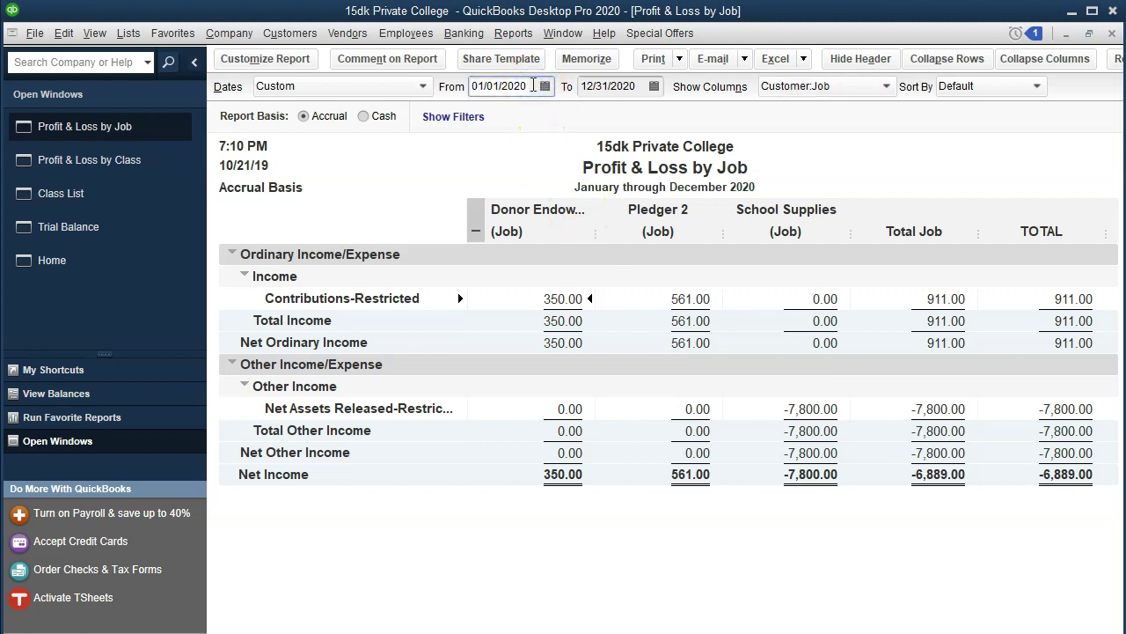
key(BackSpace)
key(BackSpace)
text(19)
key(Tab)
key(Tab)
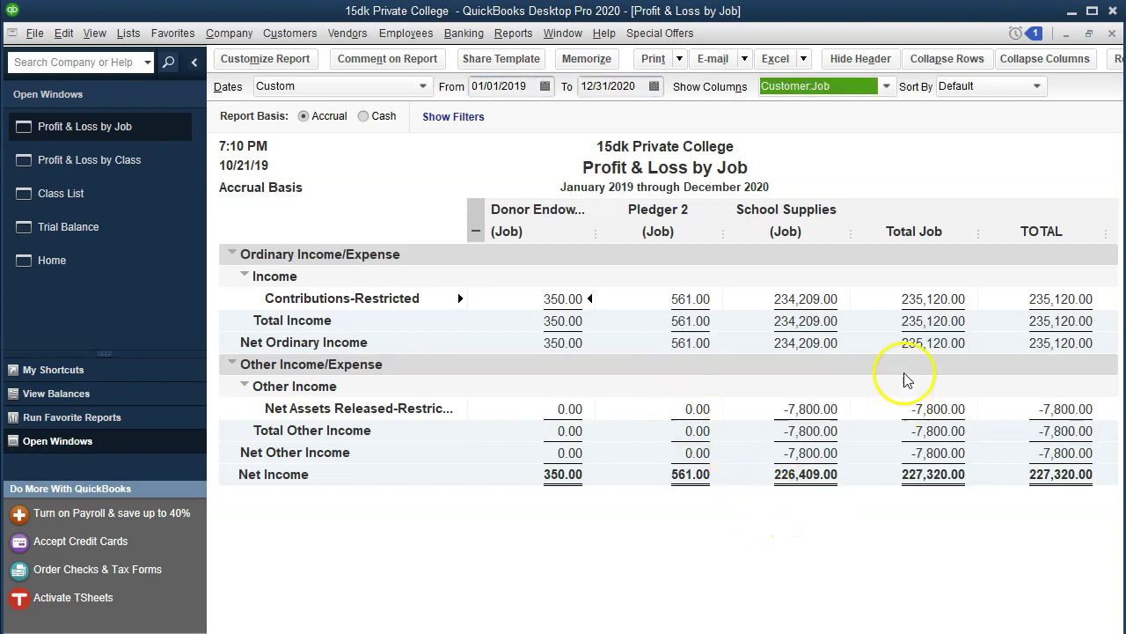
click(804, 299)
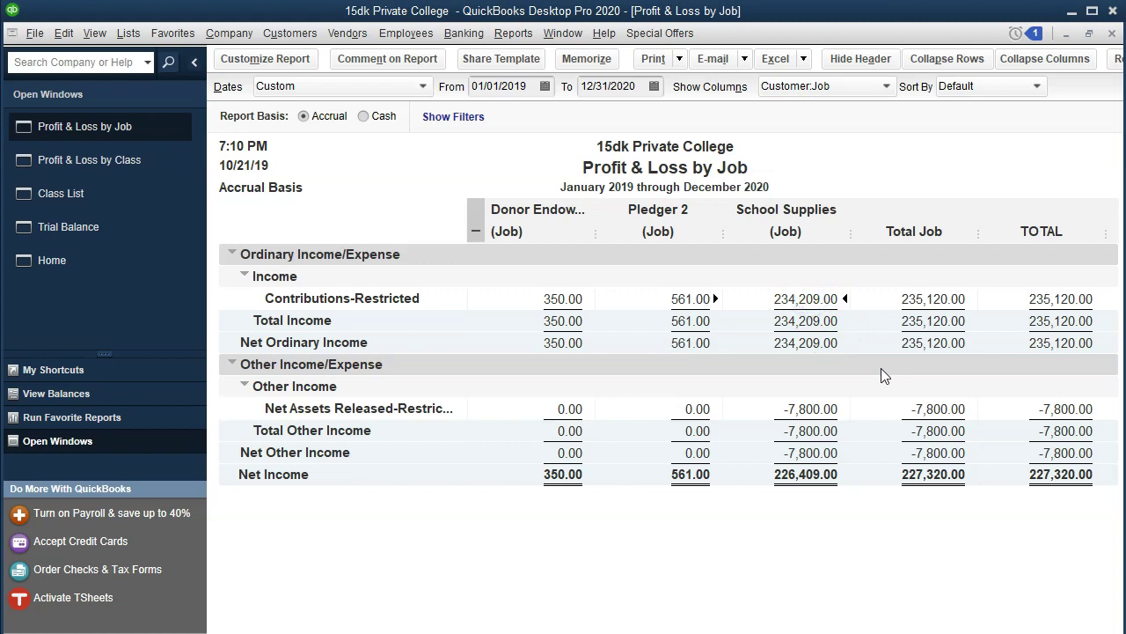
click(827, 410)
Open the standard Balance Sheet report as of 12/31/2020.
click(518, 35)
mouse_move(641, 170)
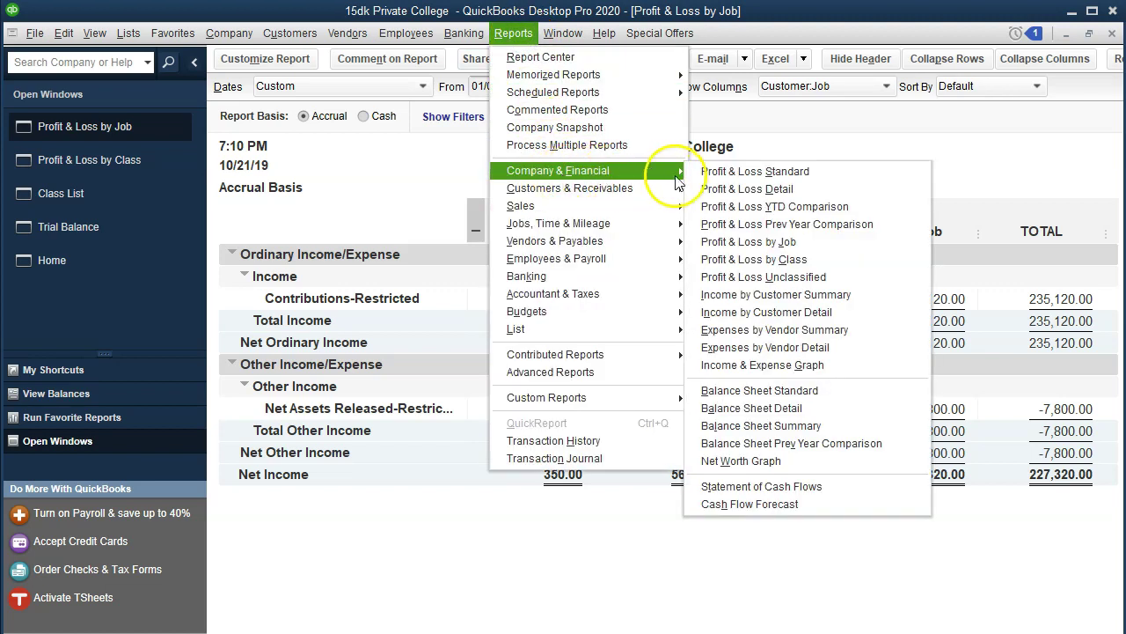
click(781, 389)
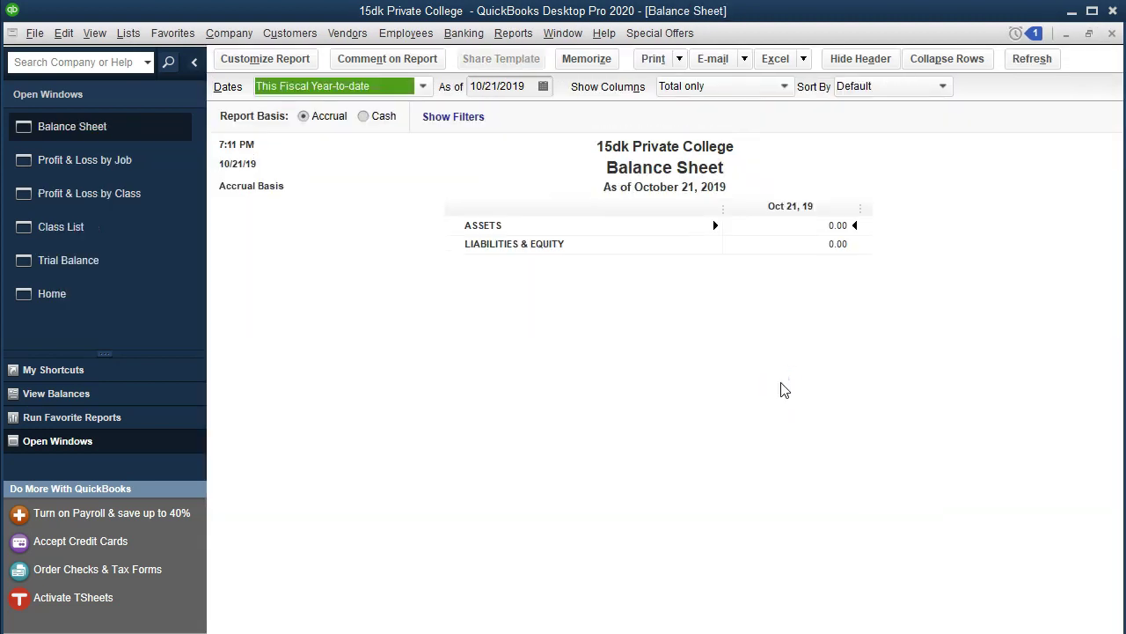
key(Tab)
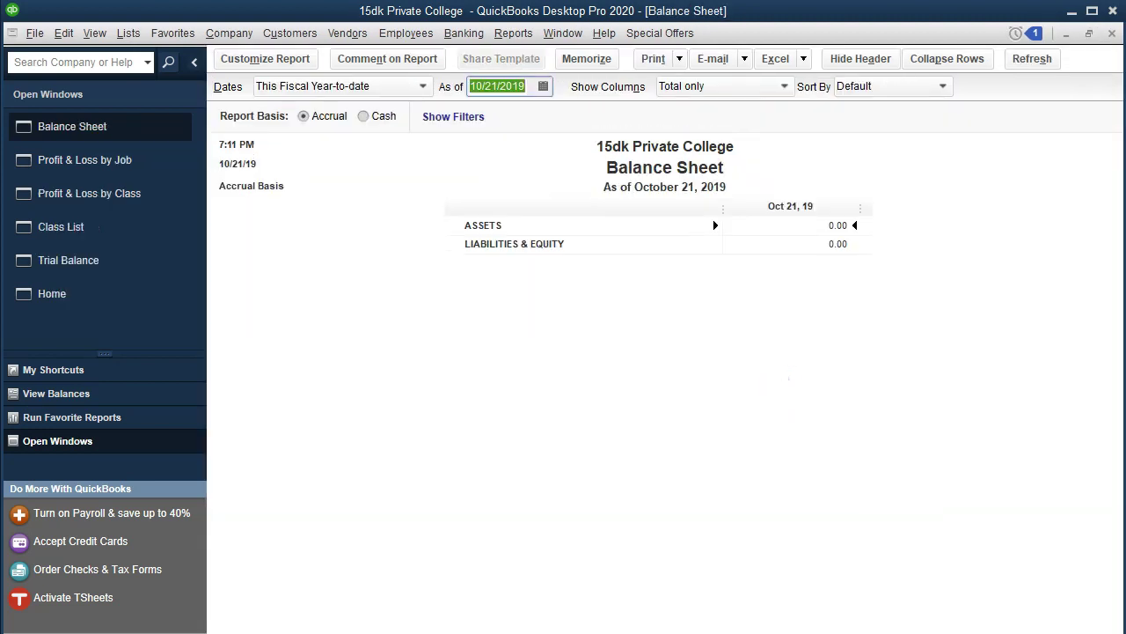
text(12/31/2020)
key(Tab)
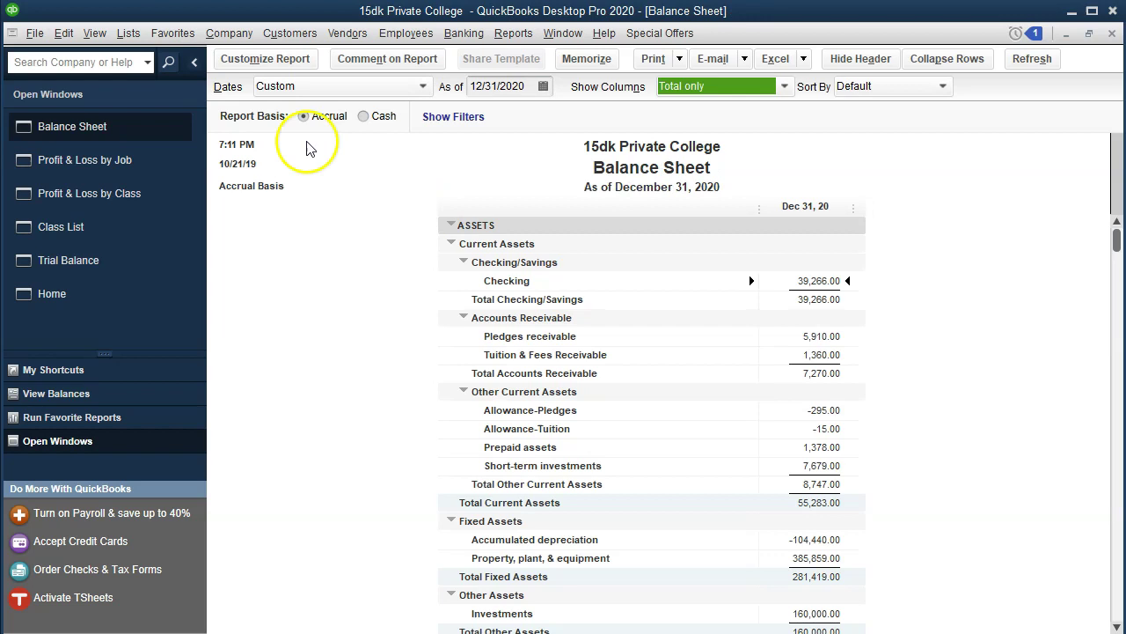
Set the Balance Sheet report's font size to 11, including all related fonts.
click(261, 58)
click(615, 15)
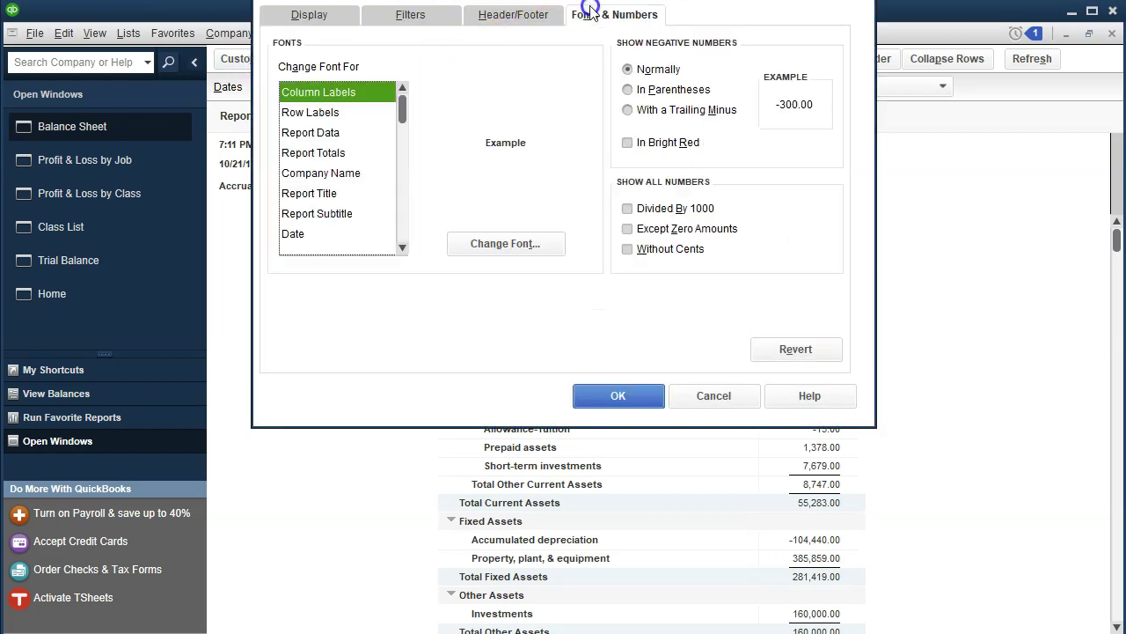
click(519, 242)
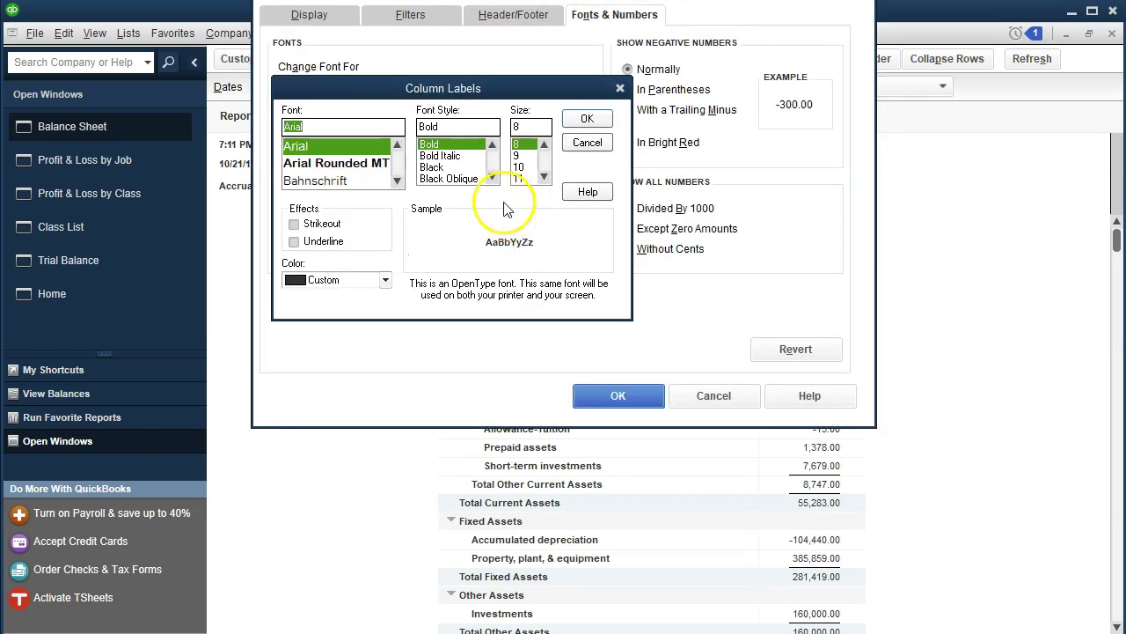
click(519, 177)
click(577, 121)
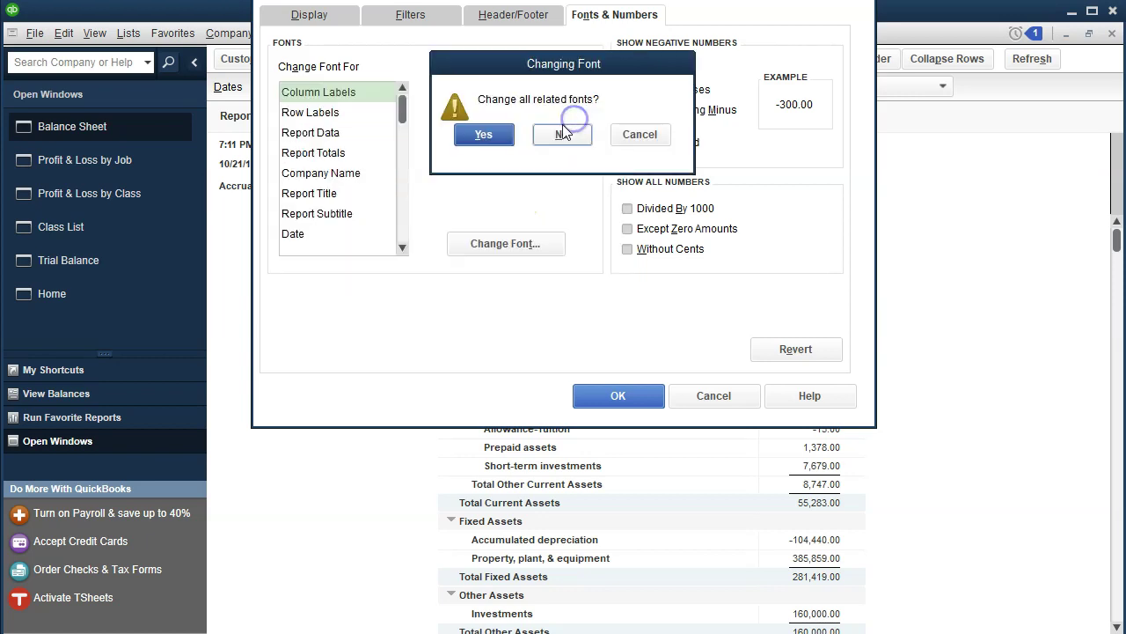
click(478, 133)
click(616, 392)
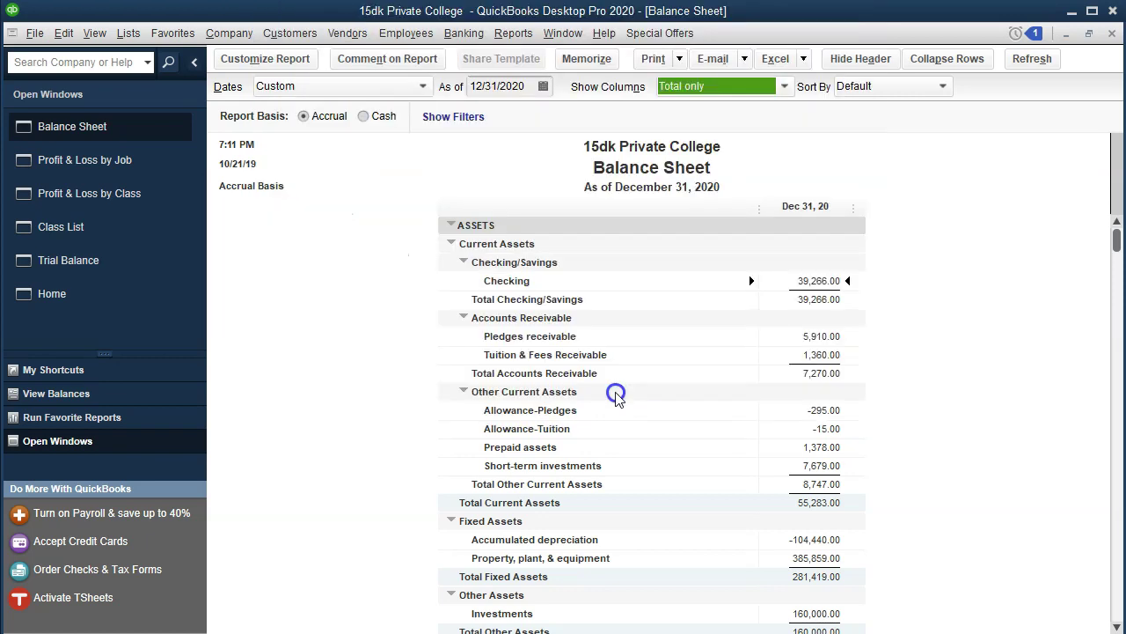
Examine the Balance Sheet's equity section: Temp. Restricted Net Assets, Unrestricted Net Assets and Net Income.
scroll(616, 387, down, 10)
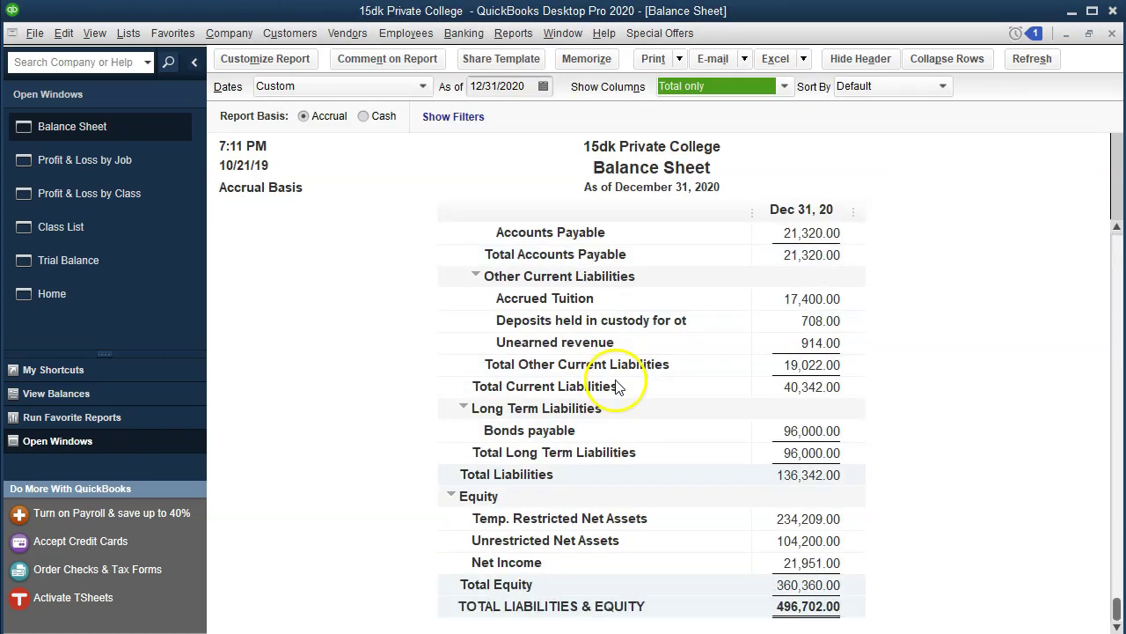
click(805, 519)
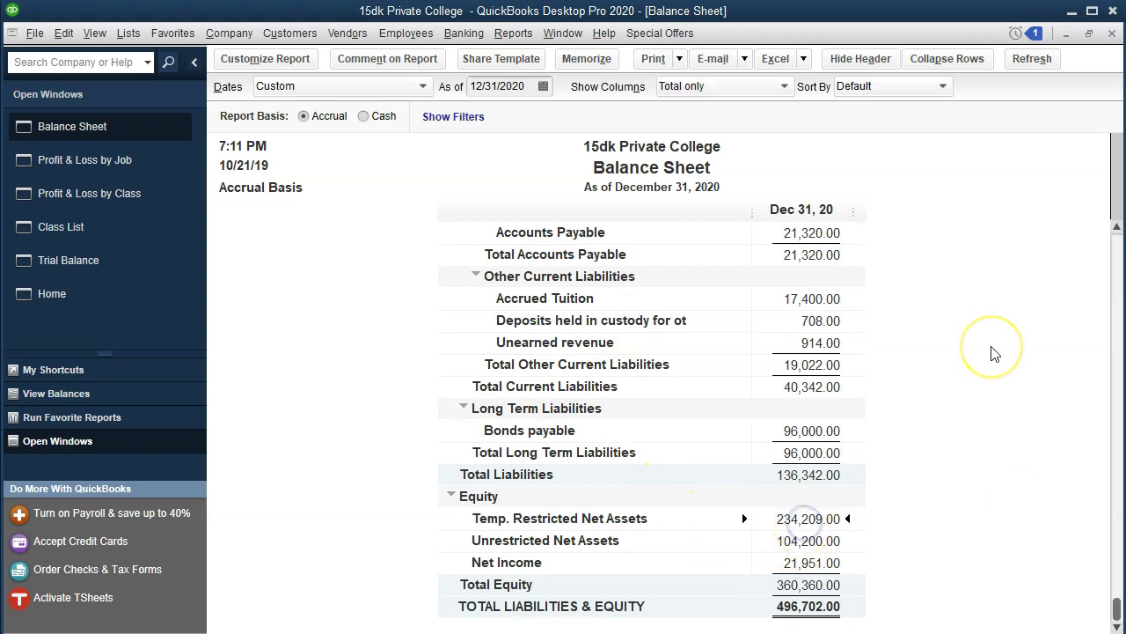
key(Down)
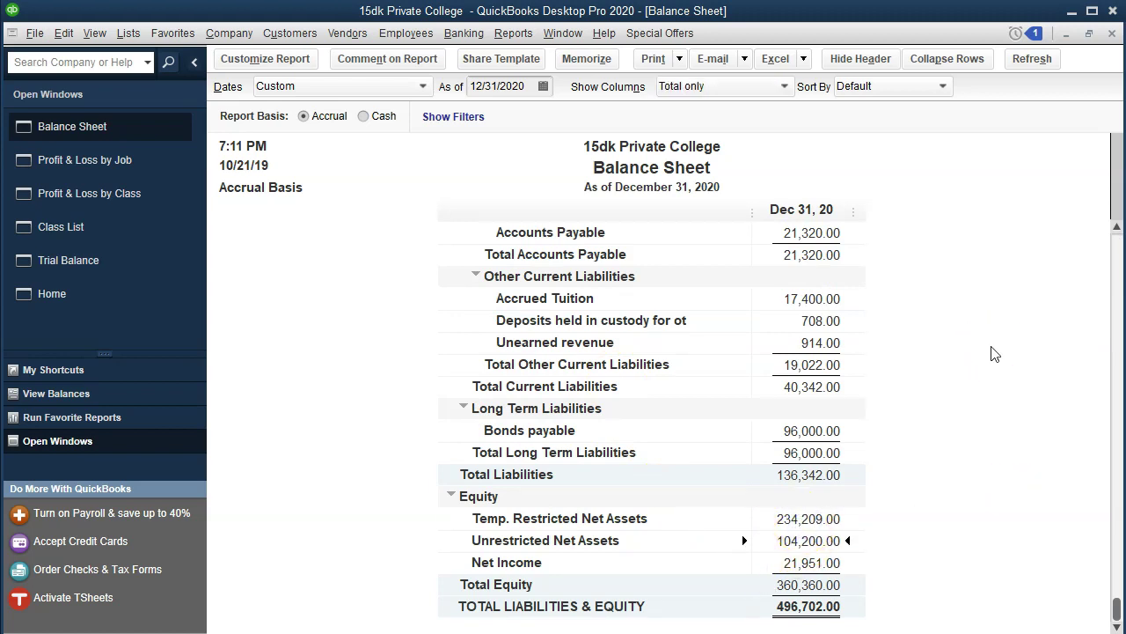
key(Down)
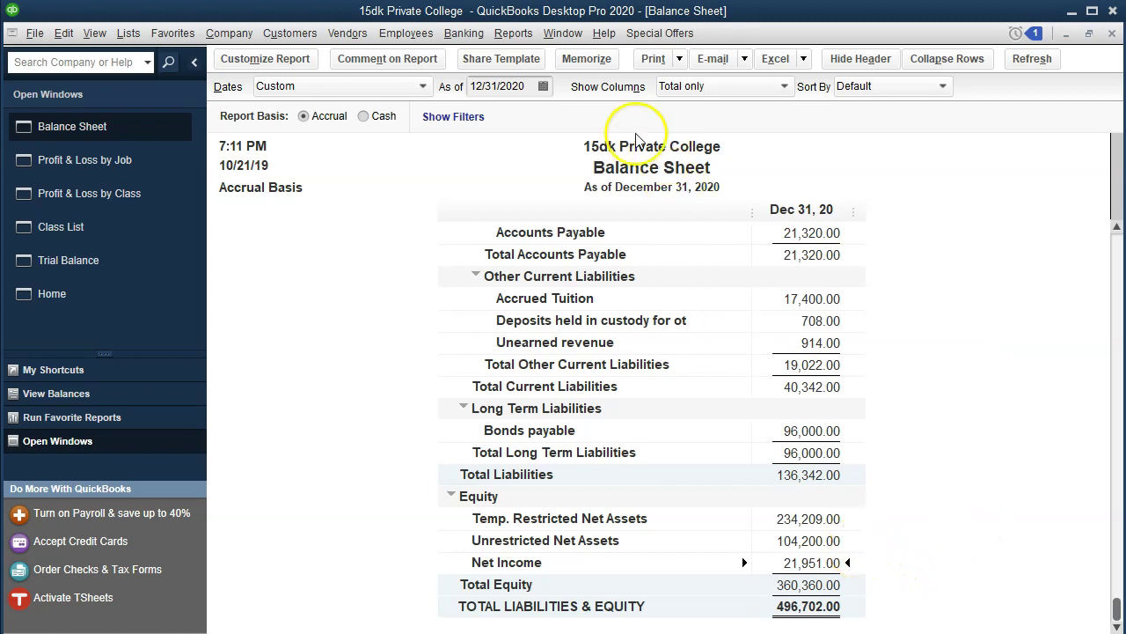
Change the Balance Sheet's as-of date to 01/01/2021 to roll net income into net assets.
click(526, 88)
key(plus)
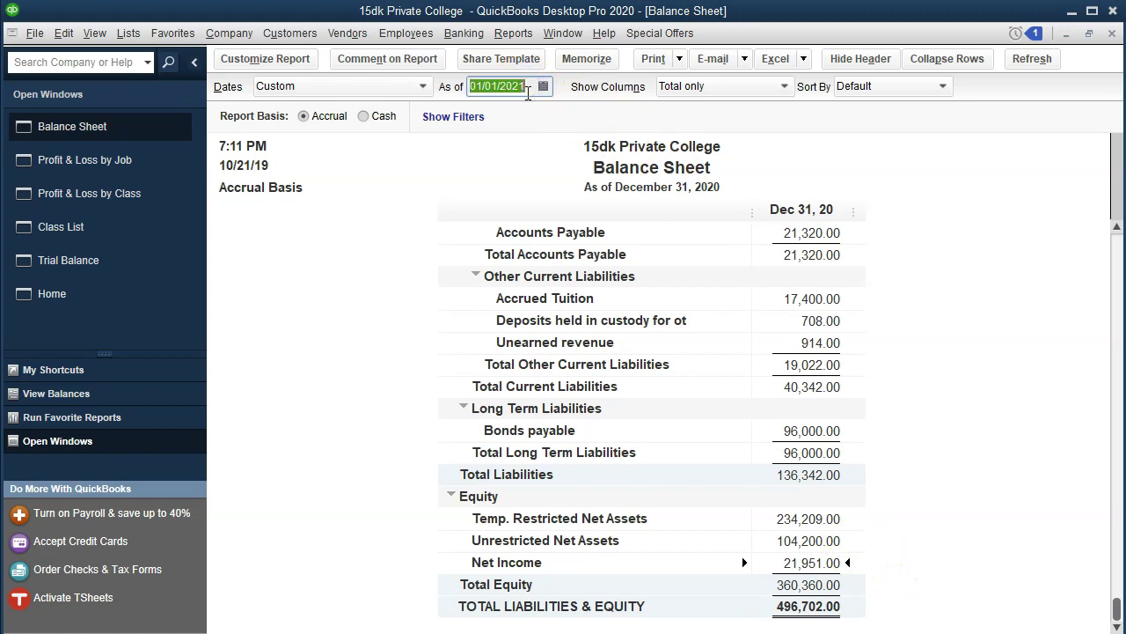
click(855, 521)
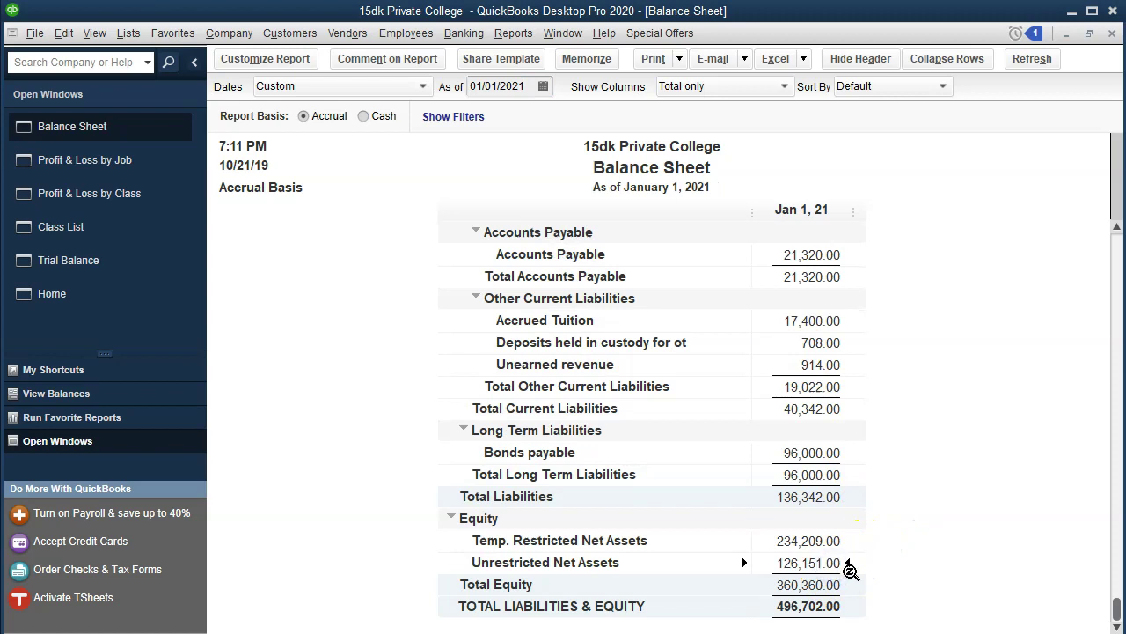
Compare the Balance Sheet's Temp. Restricted and Unrestricted Net Assets, and return to the Profit & Loss by Job report.
click(853, 496)
click(850, 538)
click(828, 551)
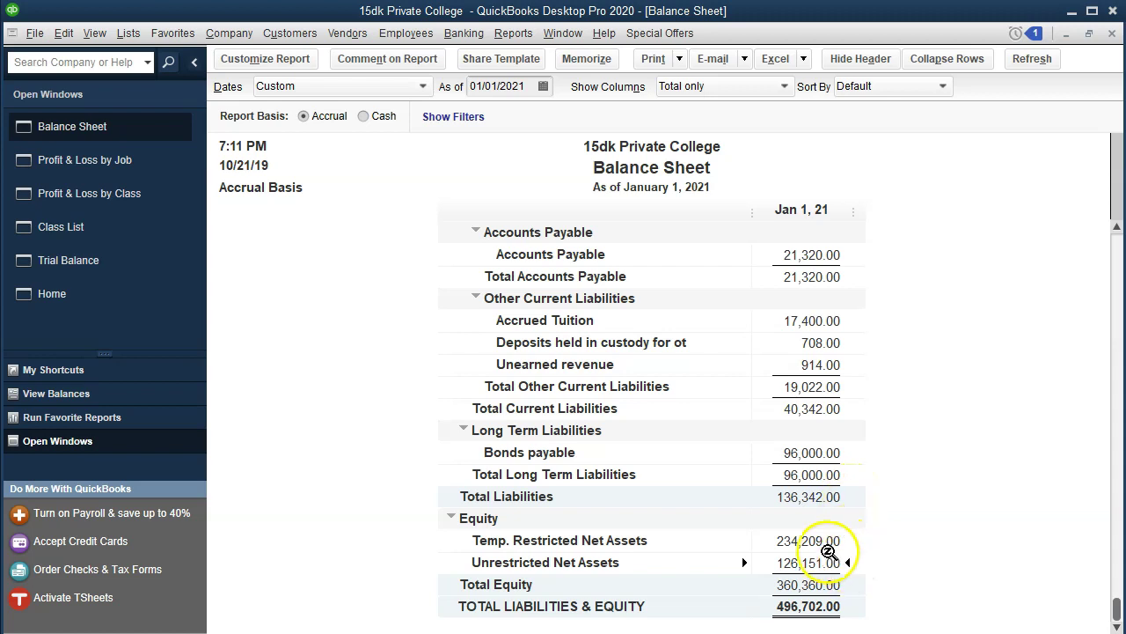
click(852, 534)
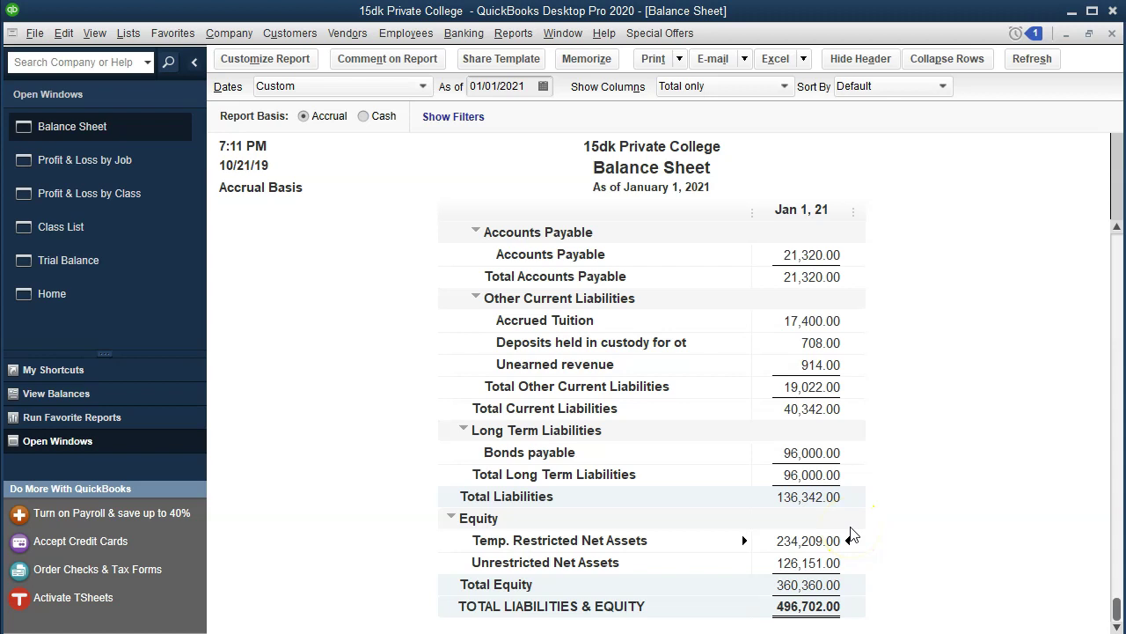
click(148, 167)
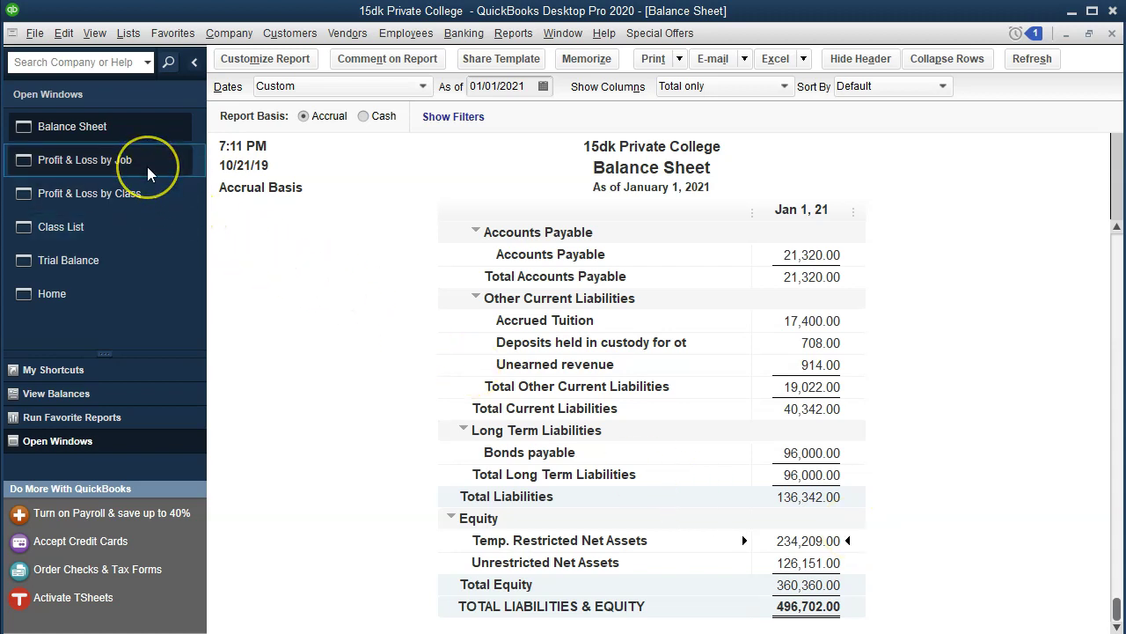